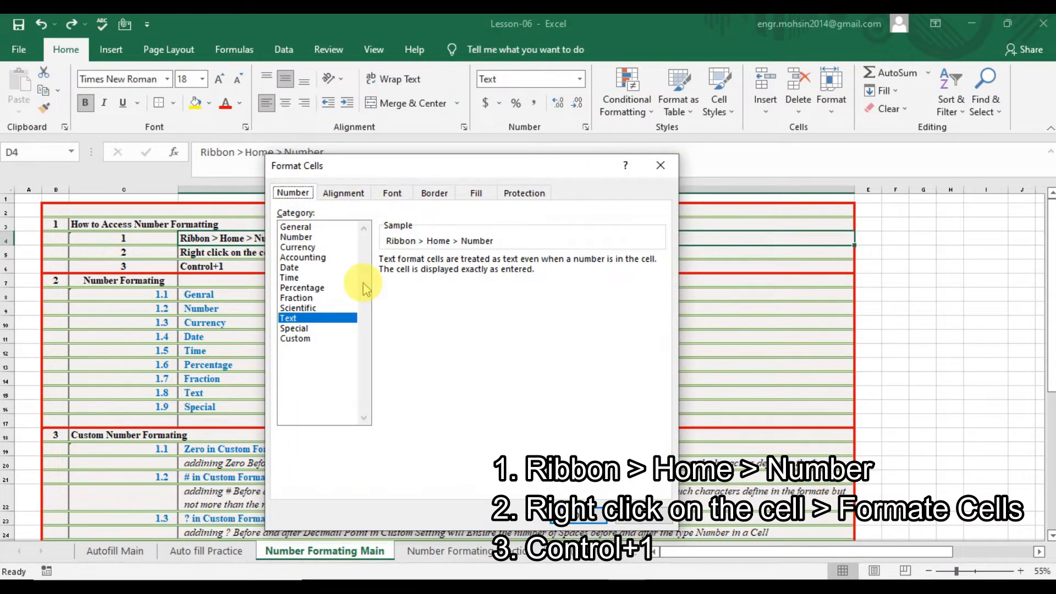
Close Format Cells, then reopen it from cell D7's right-click menu and close it again.
click(660, 165)
click(197, 255)
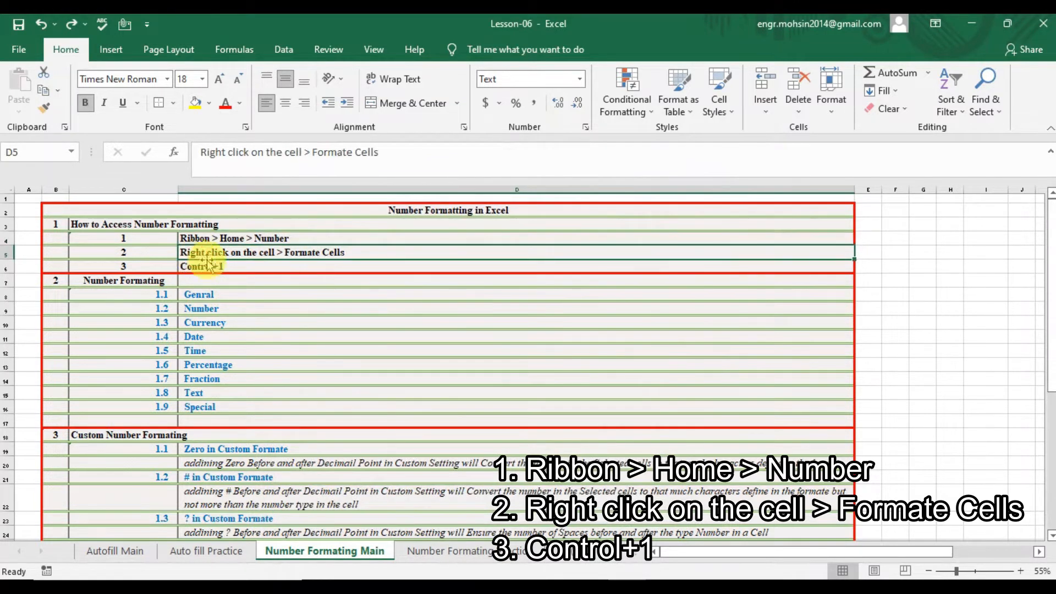
right_click(365, 280)
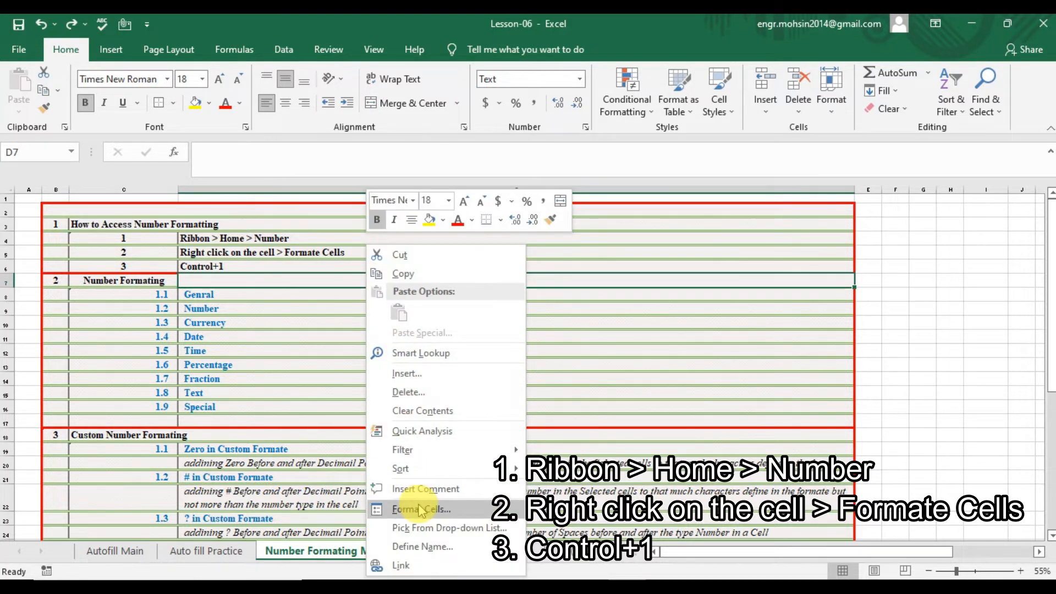
click(461, 511)
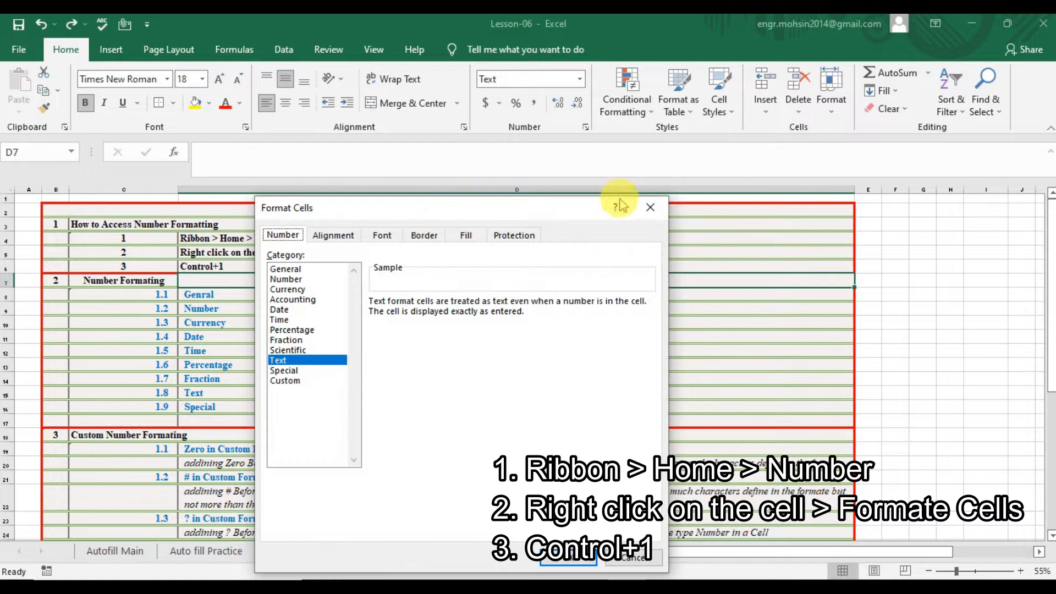
click(647, 208)
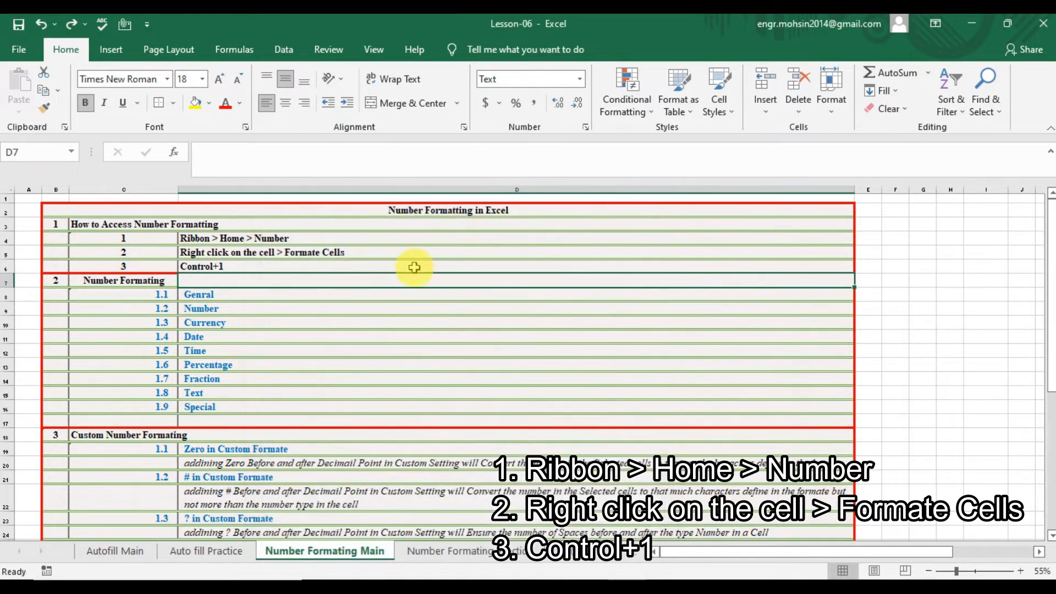
Open Format Cells on cell D6 with Ctrl+1, then go to the Number Formating Practice sheet.
click(264, 267)
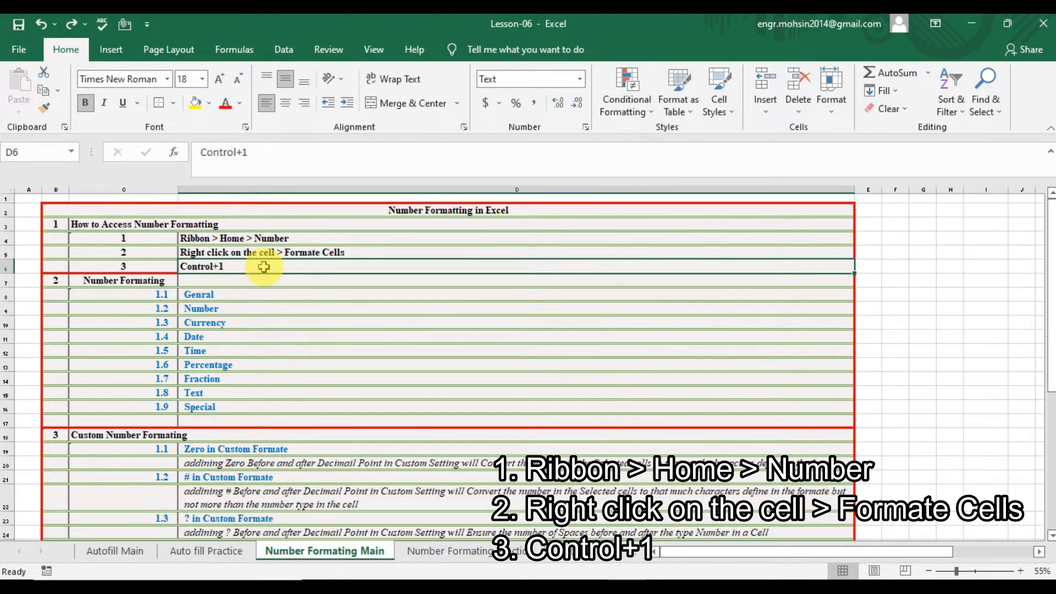
key(ctrl+1)
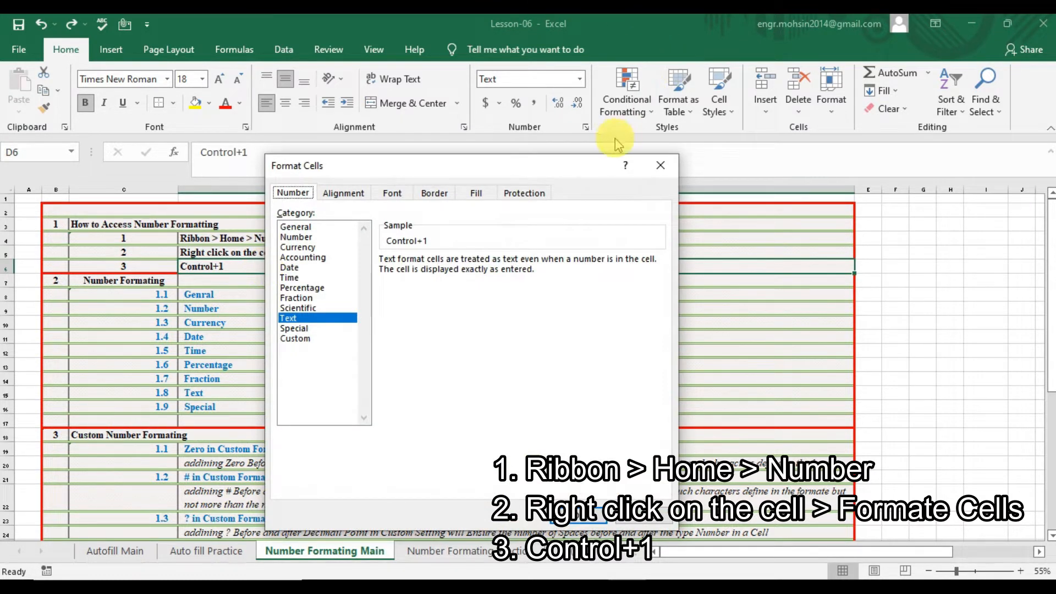
click(663, 166)
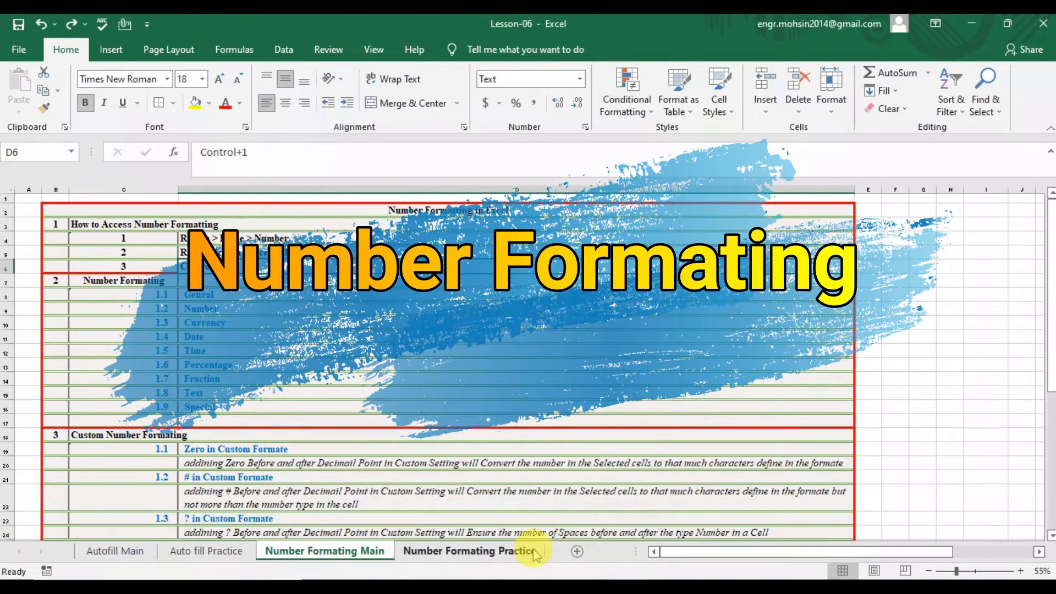
On the practice sheet, select E6:E9 and check its format settings.
click(528, 552)
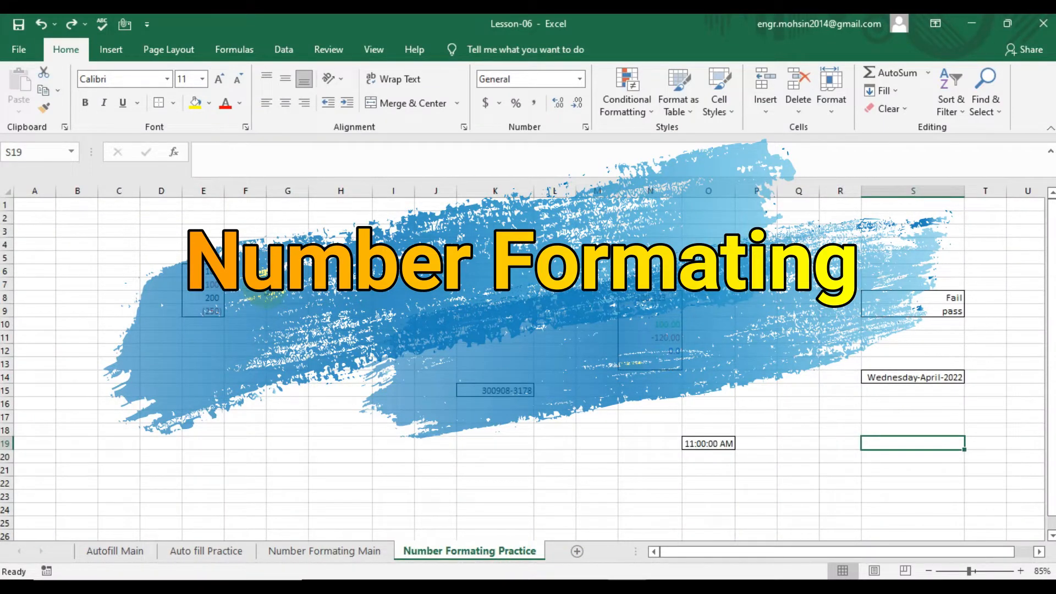
click(265, 288)
click(313, 303)
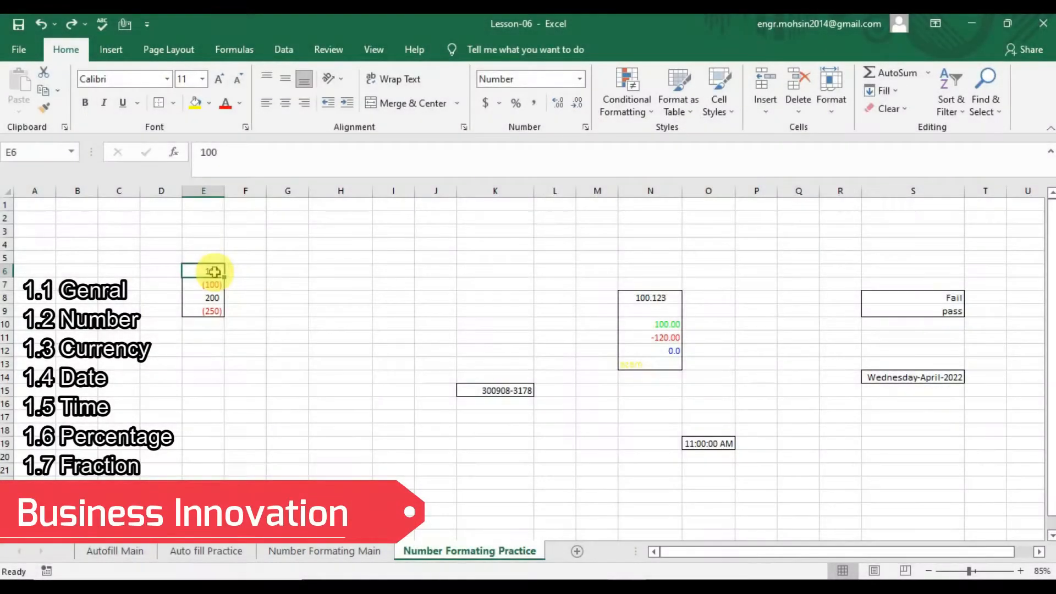
key(shift+Down)
key(shift+Down)
key(shift+Down)
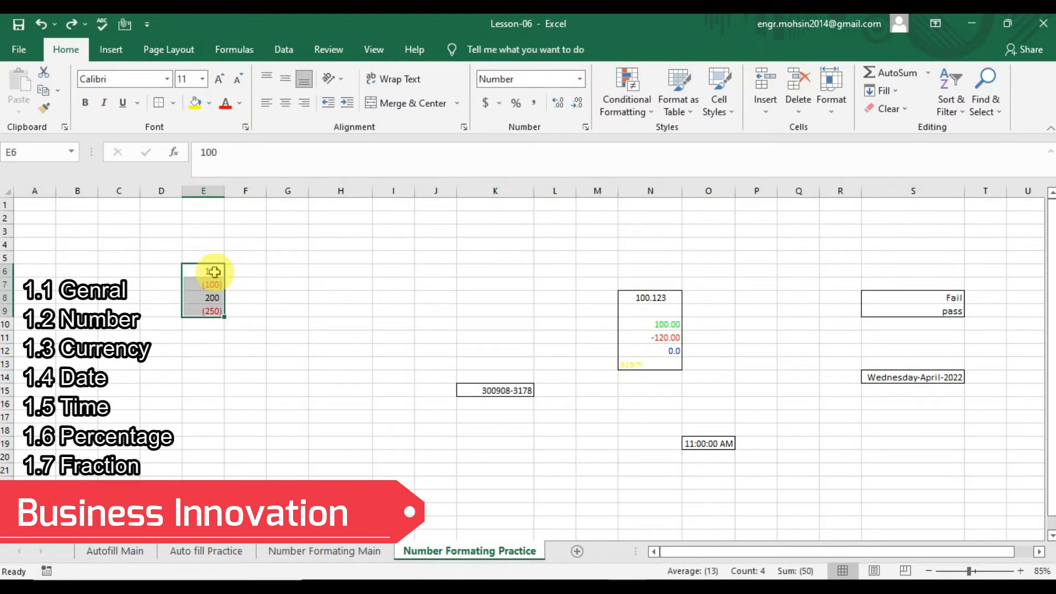
key(ctrl+1)
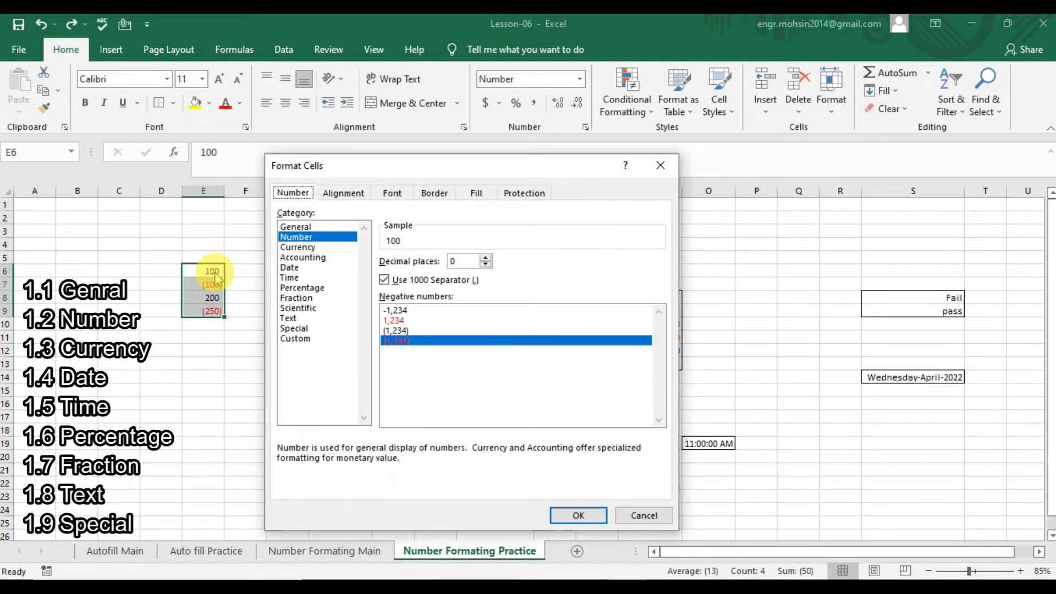
click(661, 165)
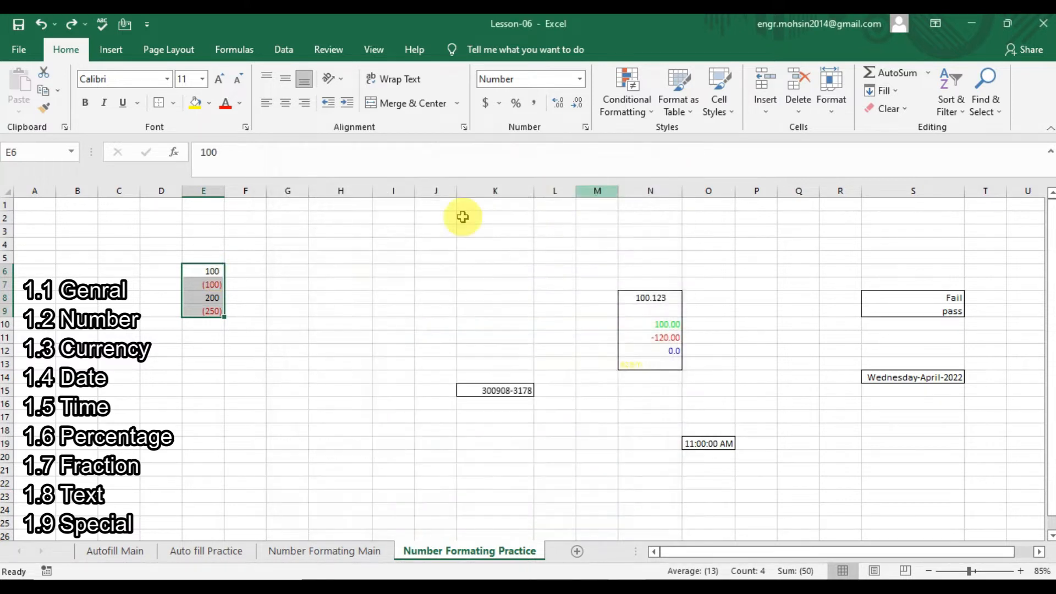
Open Format Cells for E6 alone and choose the Number category after viewing General.
click(210, 273)
key(ctrl+1)
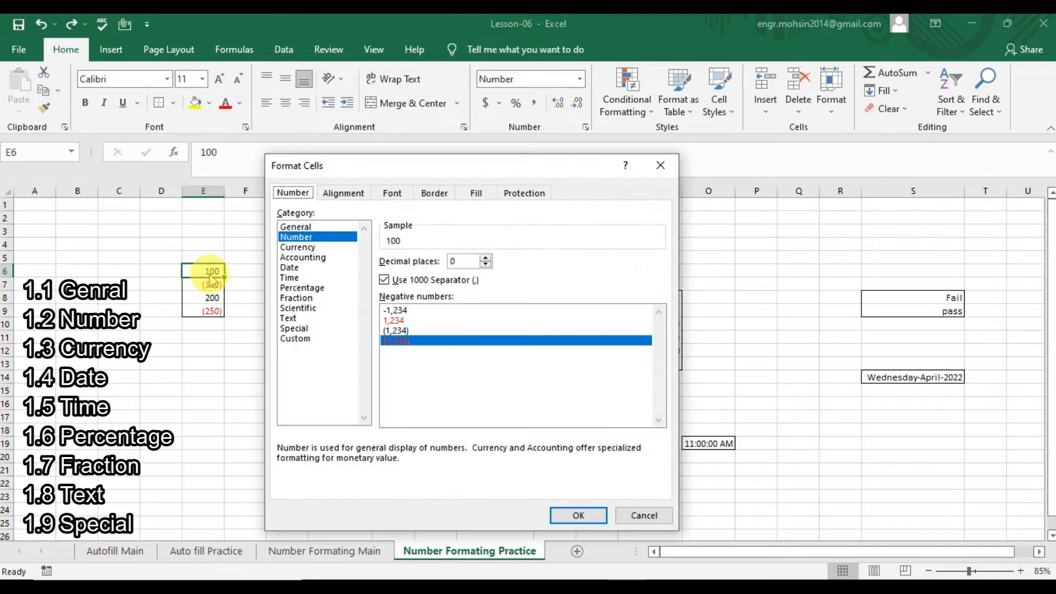
click(320, 228)
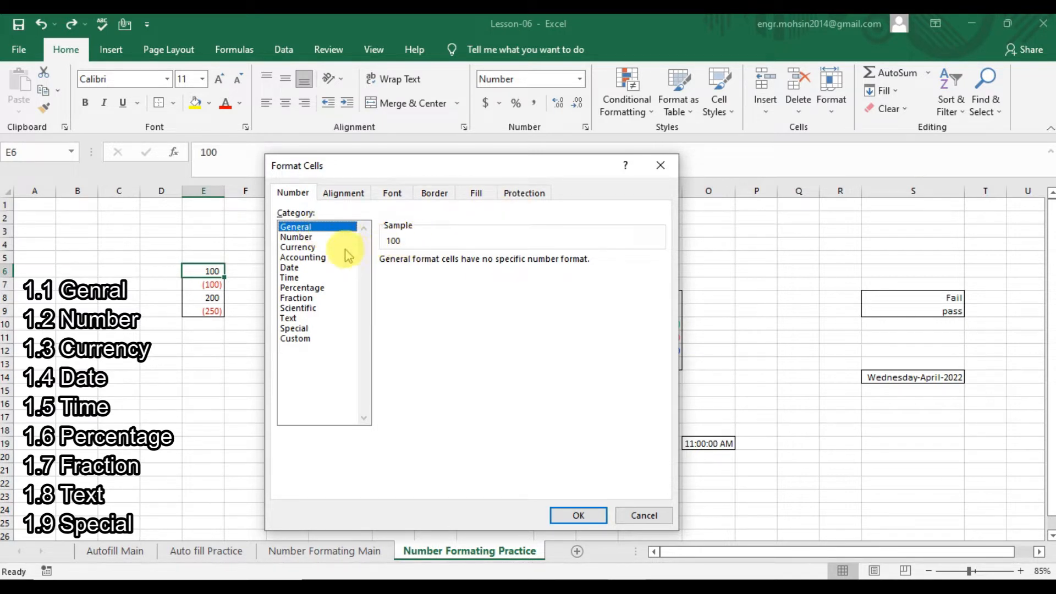
click(311, 237)
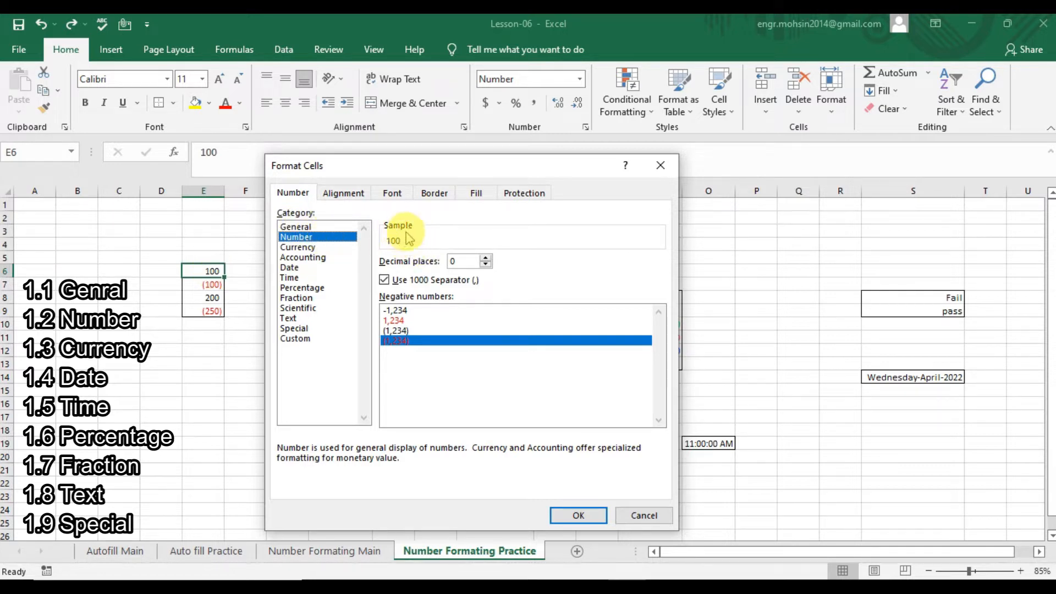
Give E6 2 decimal places with red parenthesized negatives, then start entering -2000.
click(486, 258)
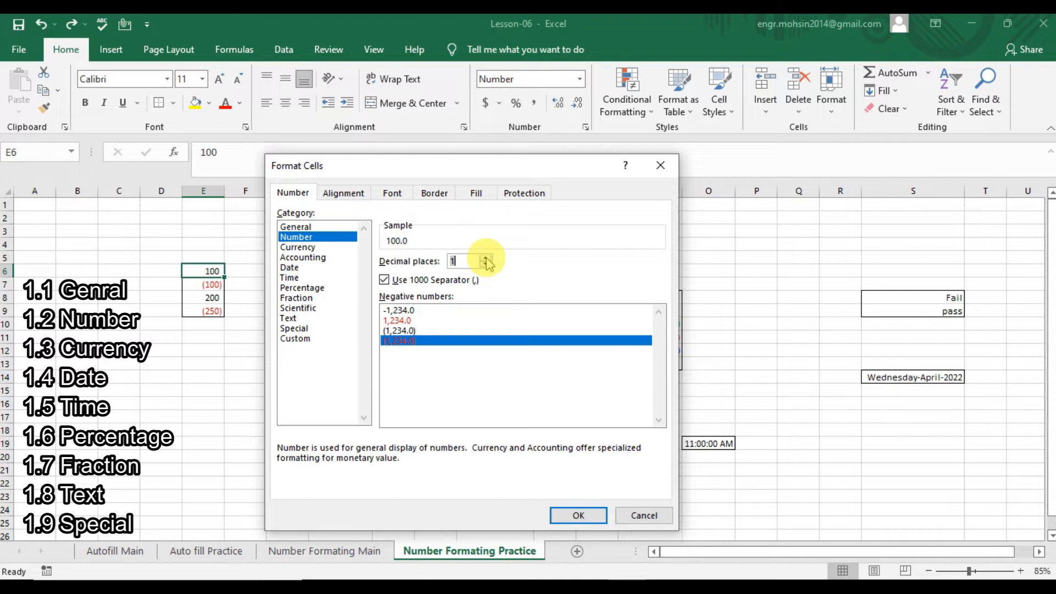
click(486, 257)
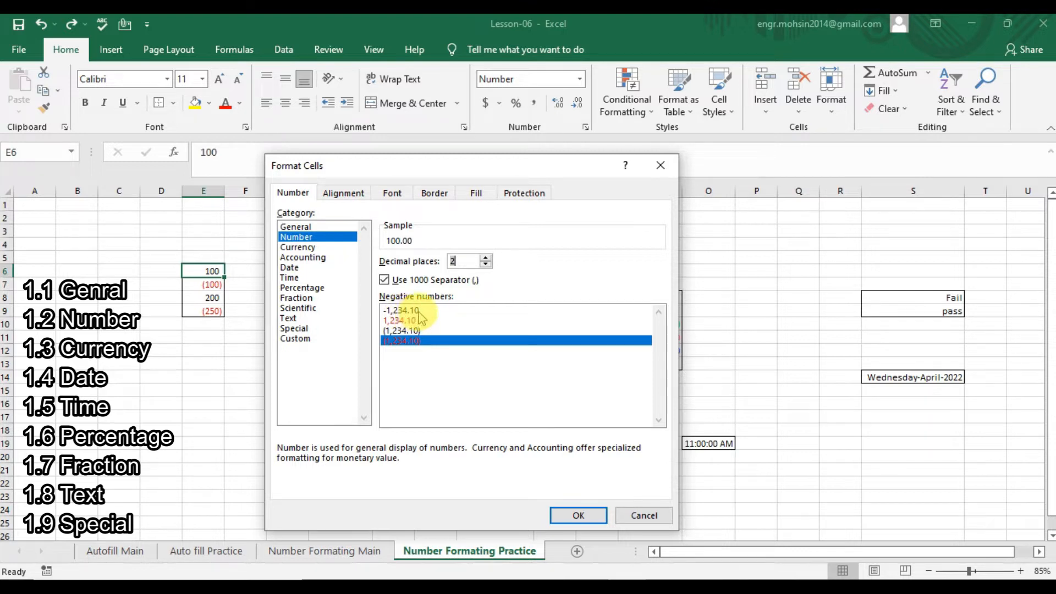
click(407, 343)
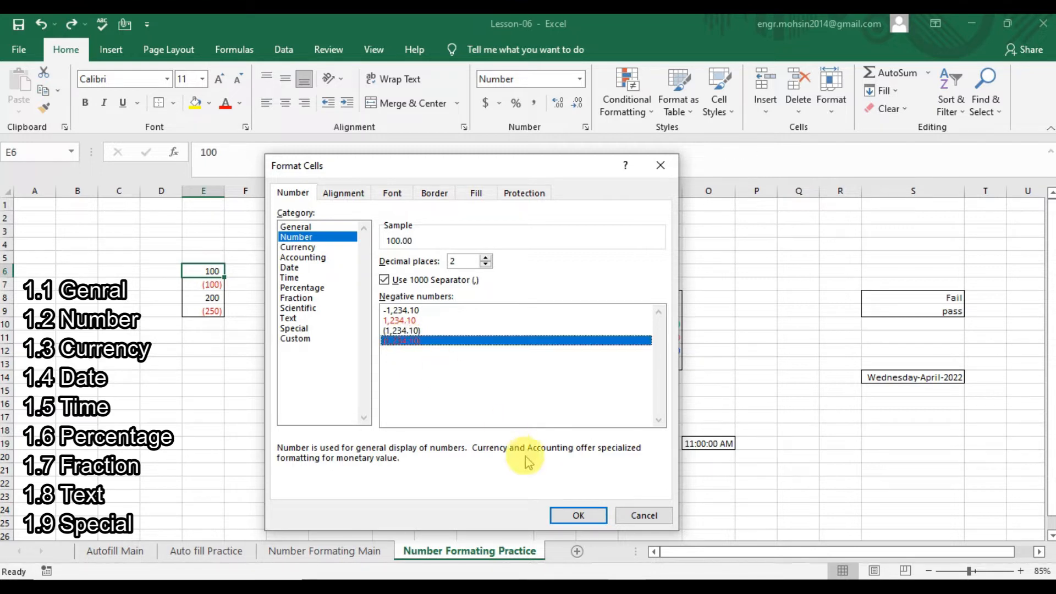
click(565, 517)
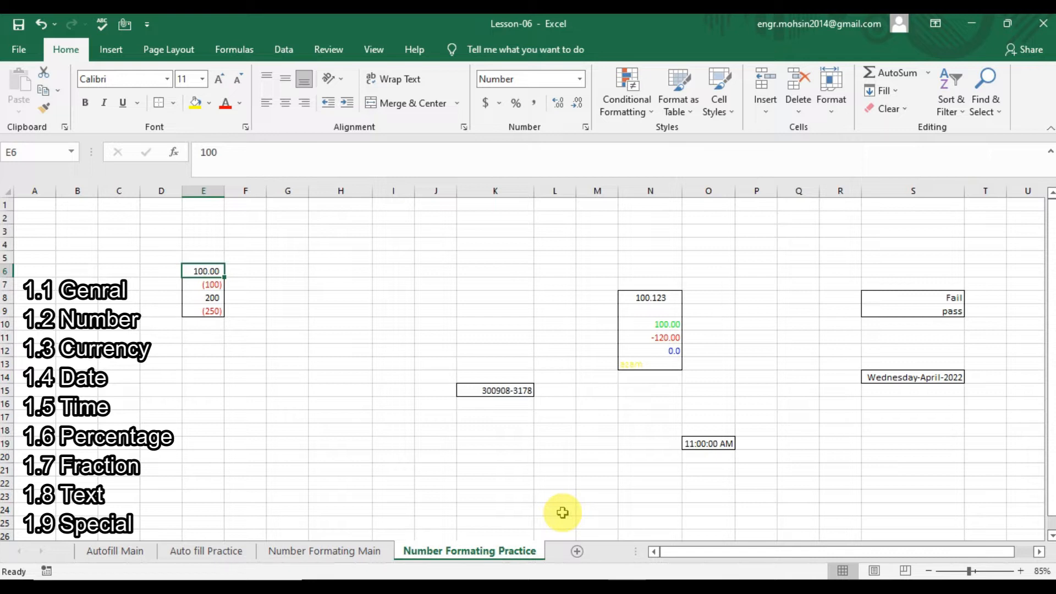
text(-20)
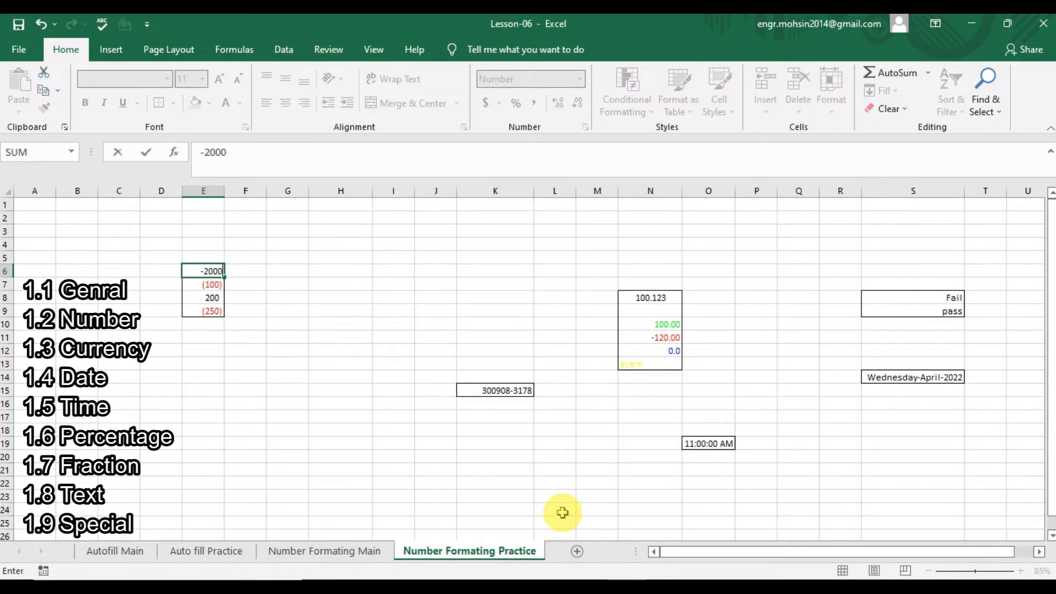
Commit -2000 in E6 and give it Currency format with 3 decimal places.
key(Return)
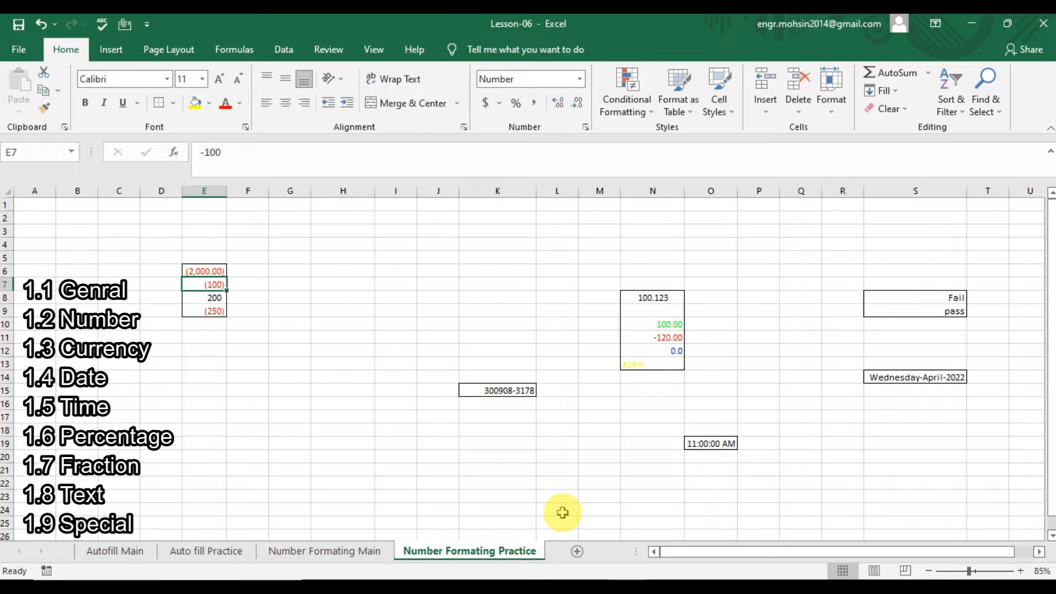
click(204, 269)
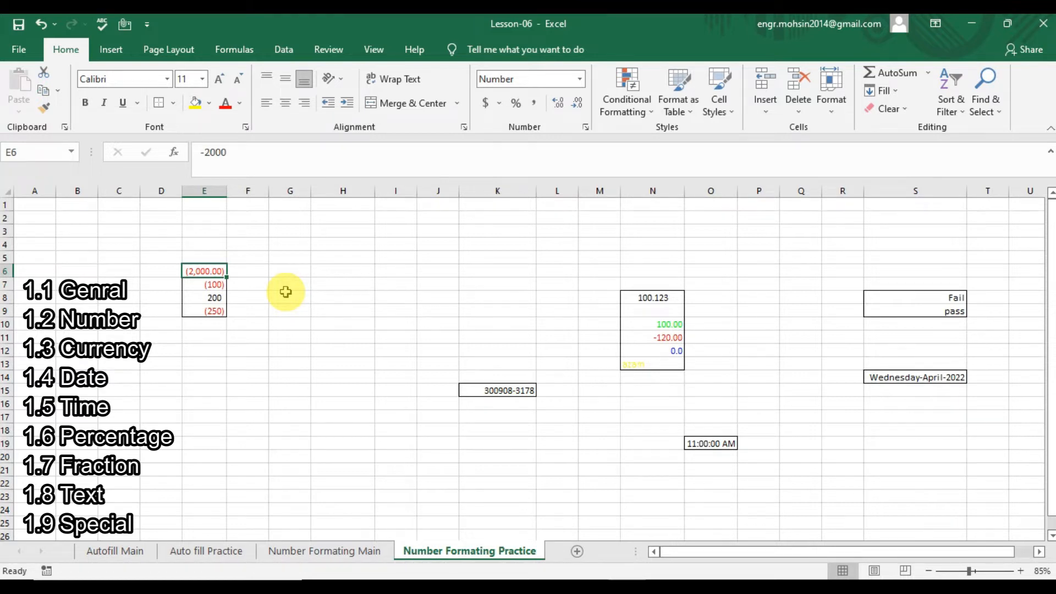
key(ctrl+1)
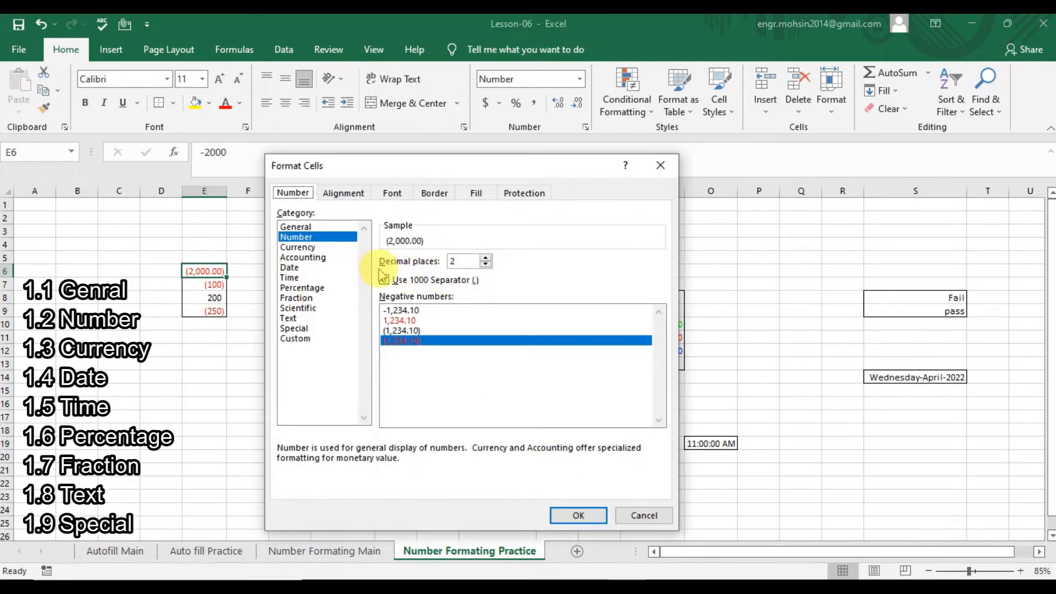
click(314, 249)
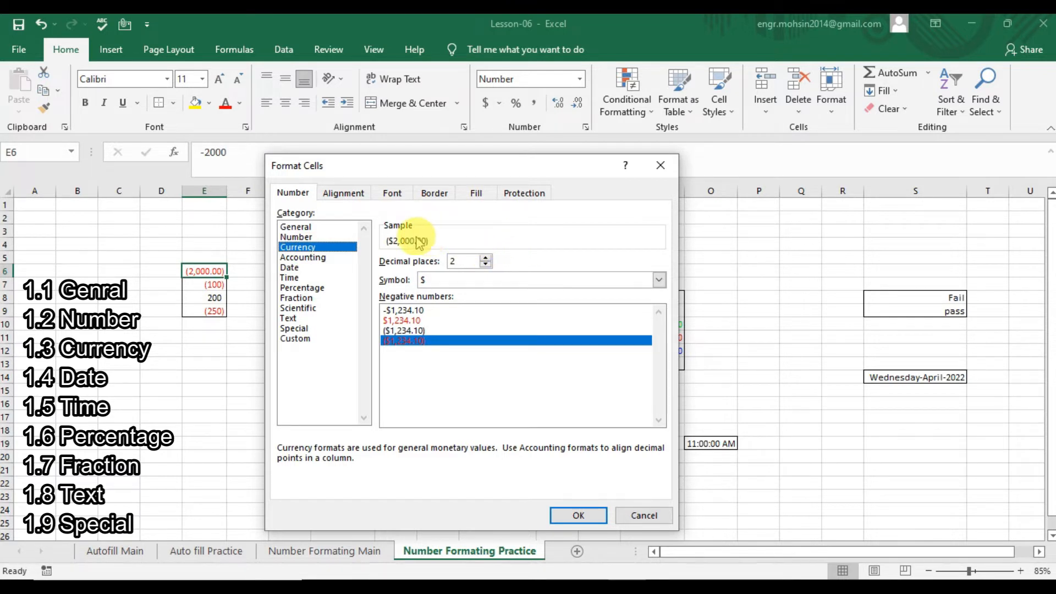
click(486, 258)
click(487, 264)
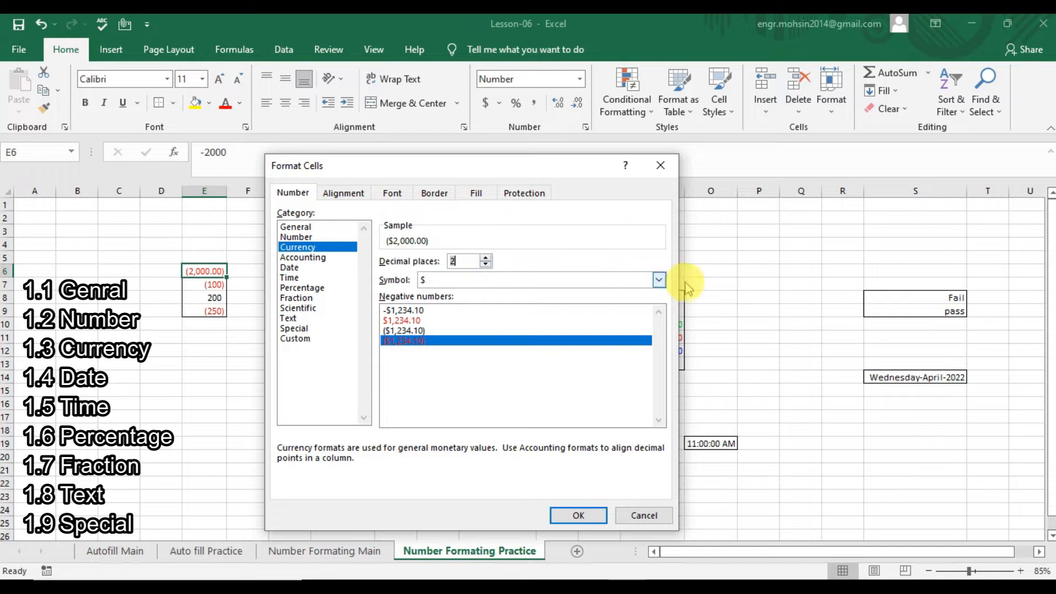
click(486, 258)
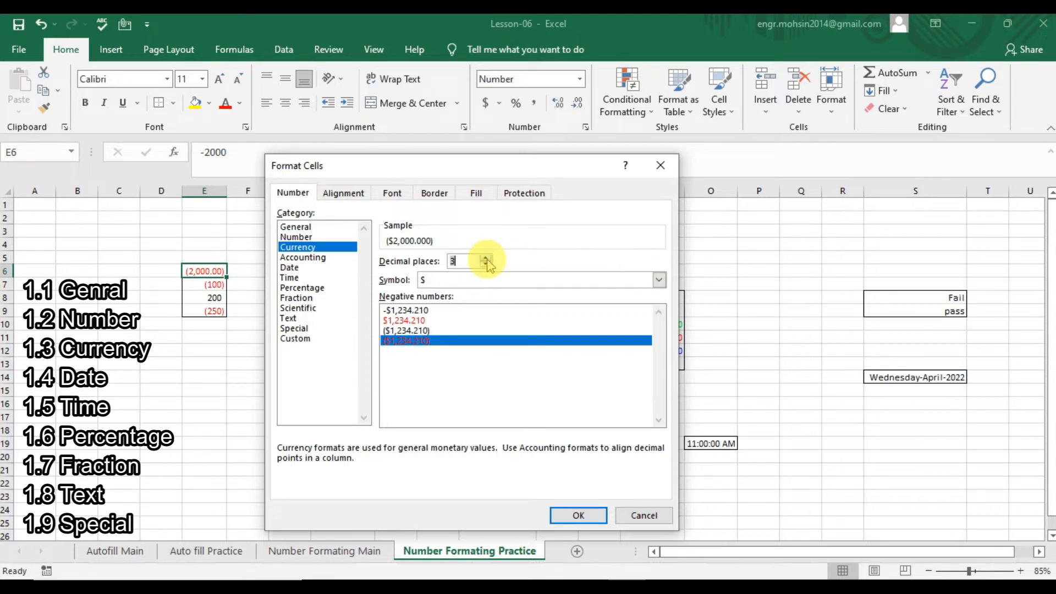
Choose the € Occitan symbol and the red -1,234.210 € negative style for E6.
click(659, 282)
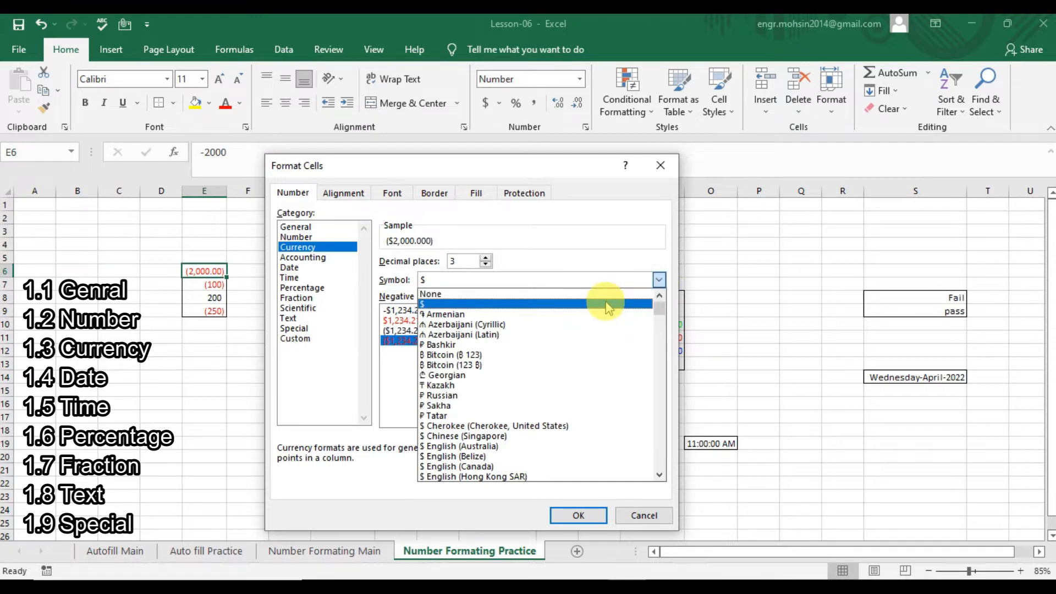
key(Down)
key(Down)
key(Down)
key(Down)
key(Down)
key(Down)
key(Down)
key(Down)
key(Down)
key(Down)
key(Down)
key(Down)
key(Down)
key(Down)
key(Down)
key(Down)
key(Down)
key(Down)
key(Down)
key(Down)
key(Down)
key(Down)
key(Down)
key(Down)
key(Up)
key(Up)
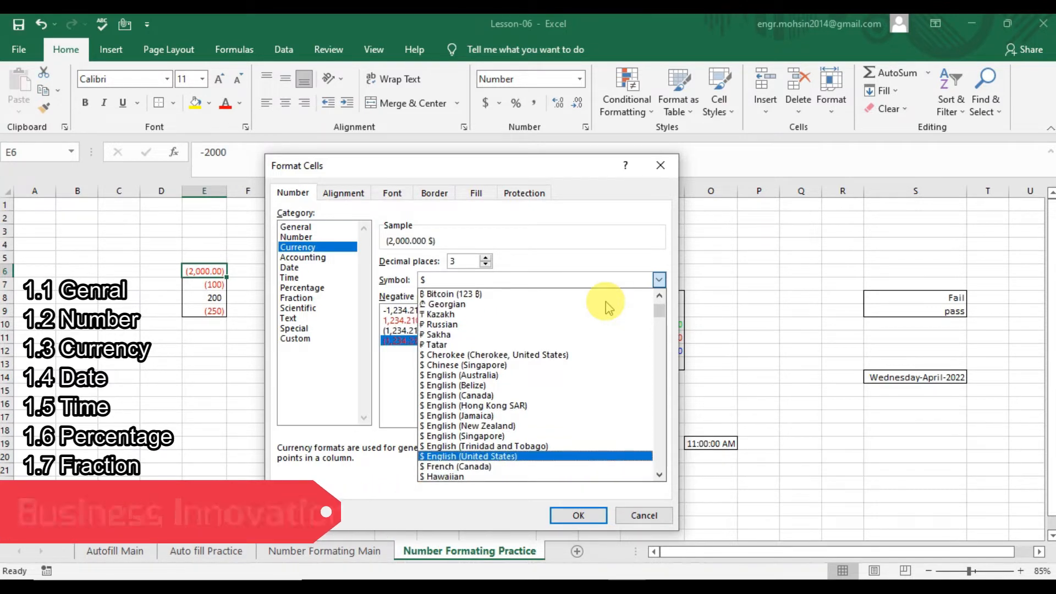
key(Up)
key(Up)
key(Up)
key(Up)
key(Up)
key(Up)
key(Up)
key(Up)
key(p)
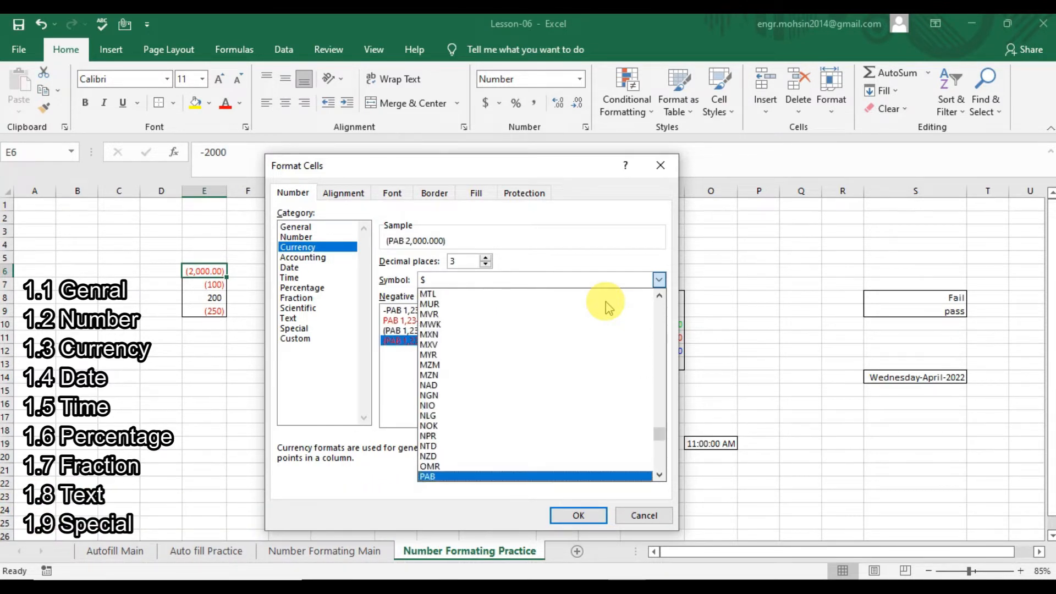
scroll(632, 319, up, 15)
click(636, 336)
click(420, 330)
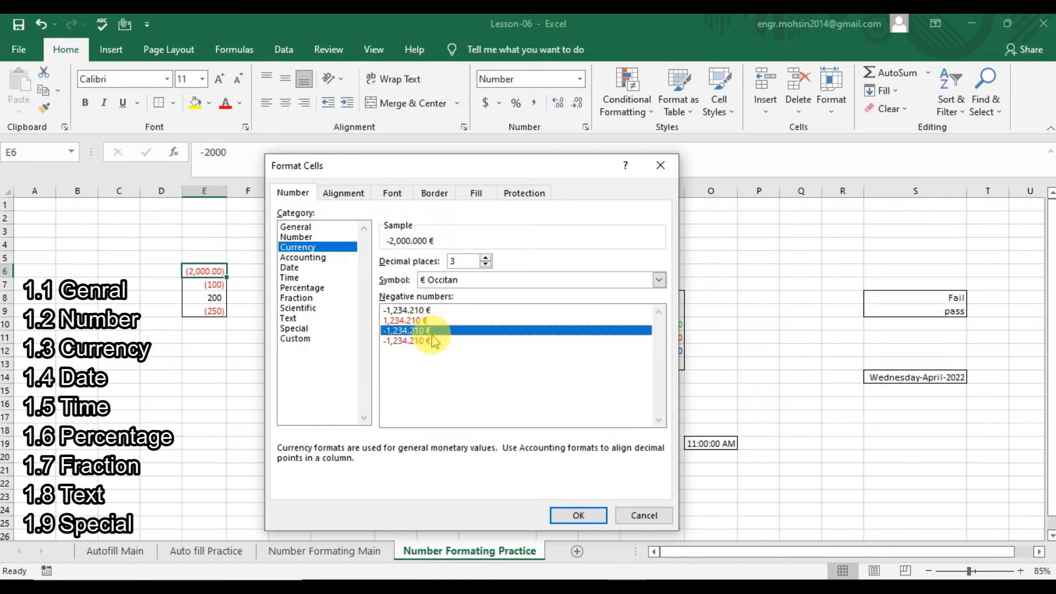
click(420, 321)
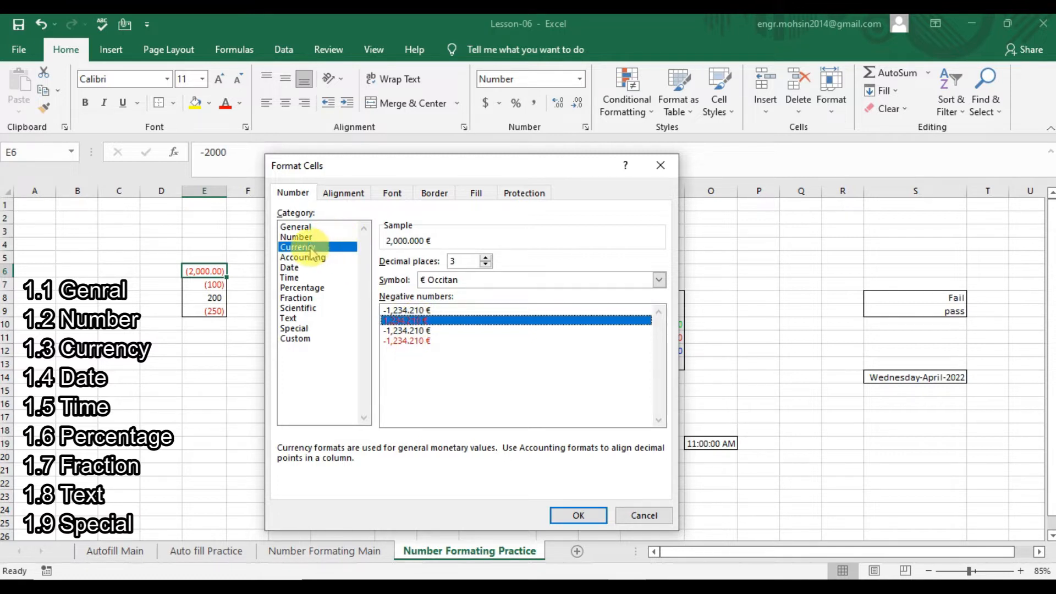
click(414, 341)
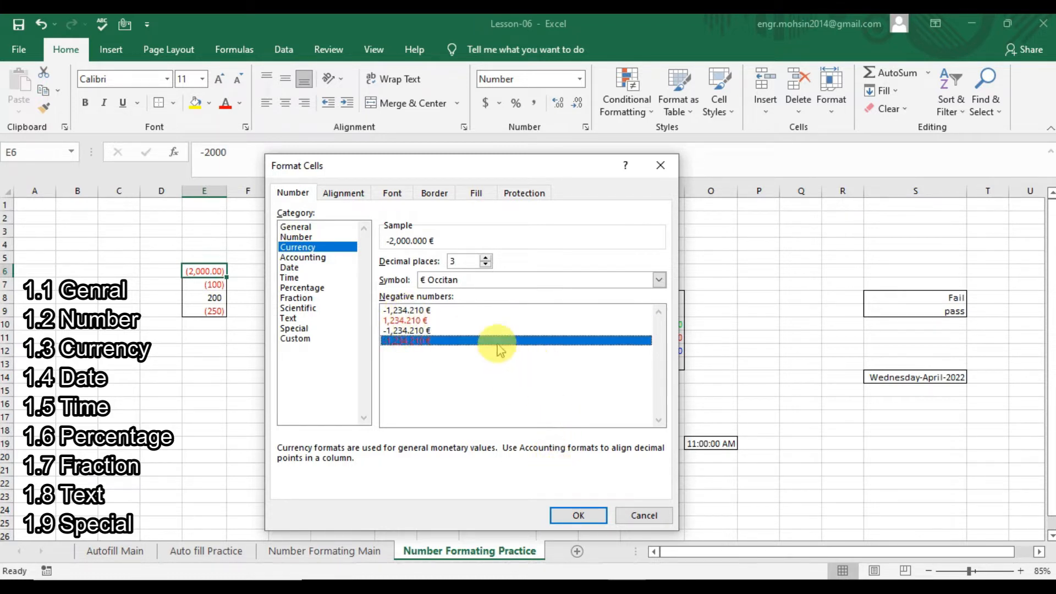
click(578, 515)
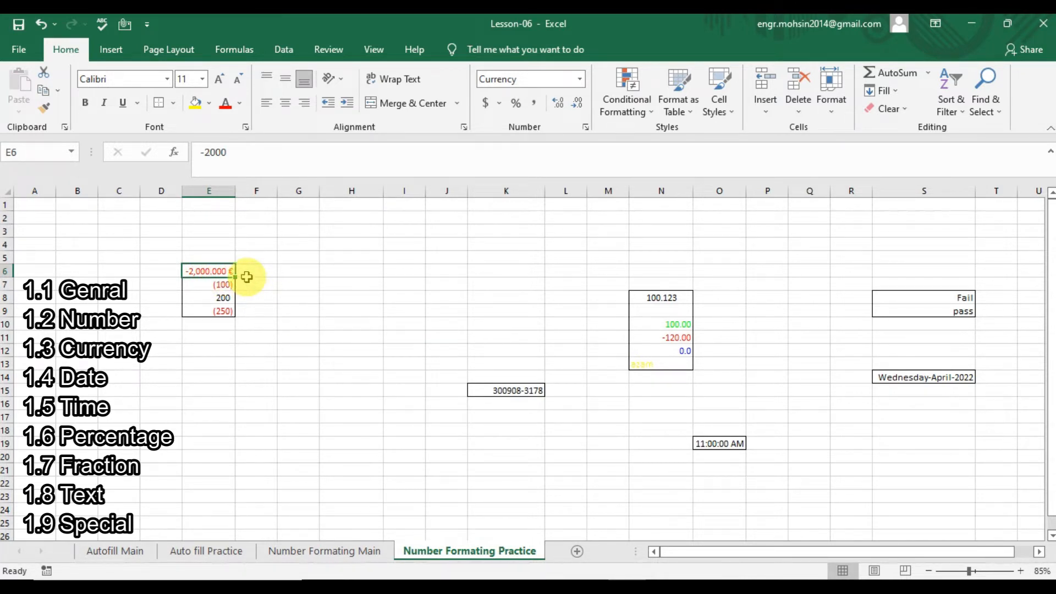
Switch E6 to Date format after viewing Accounting, so it displays ########.
key(ctrl+1)
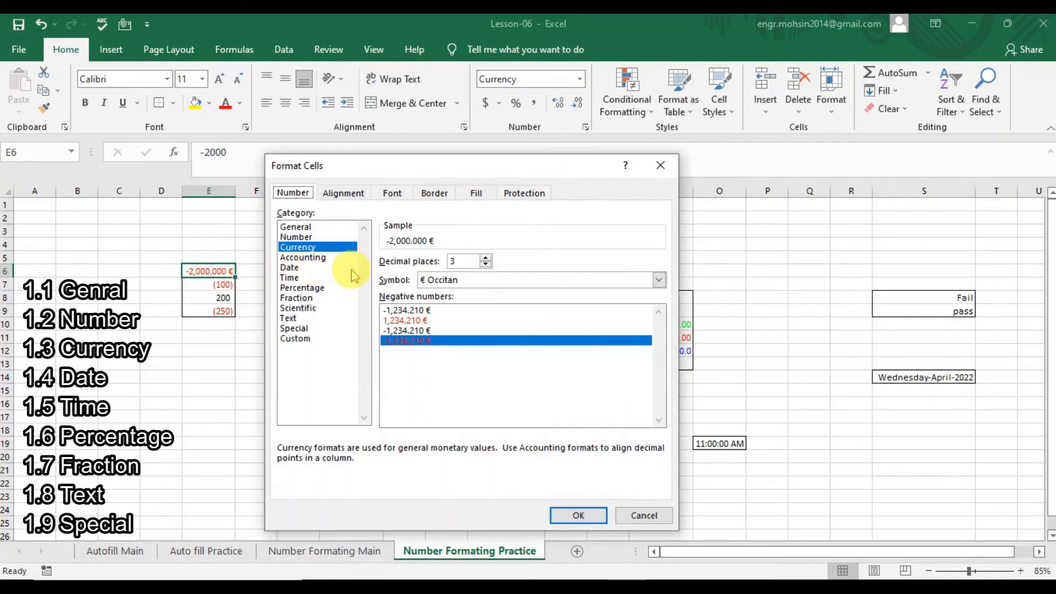
click(327, 258)
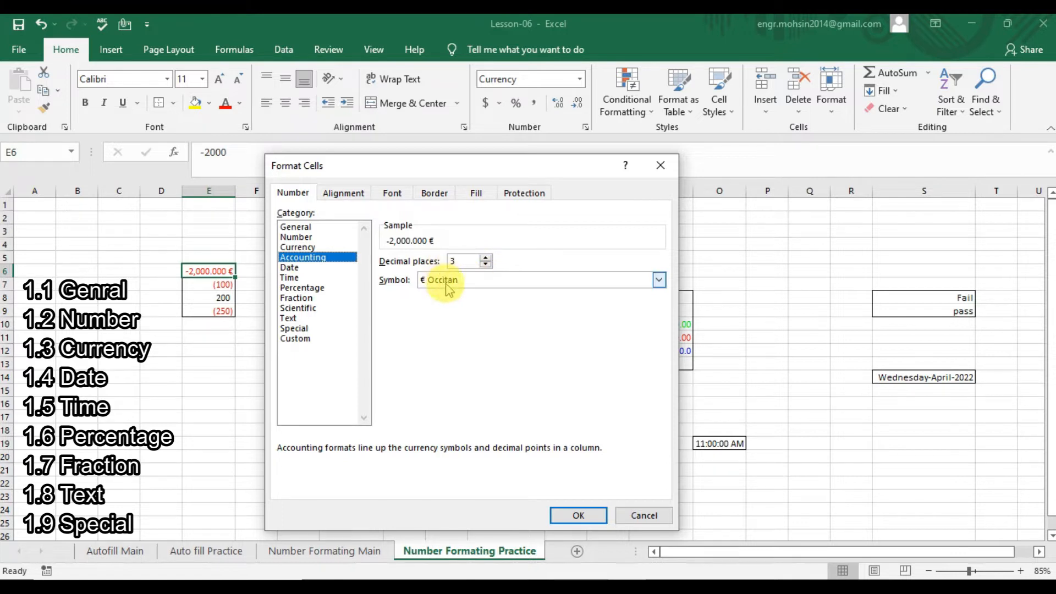
click(292, 267)
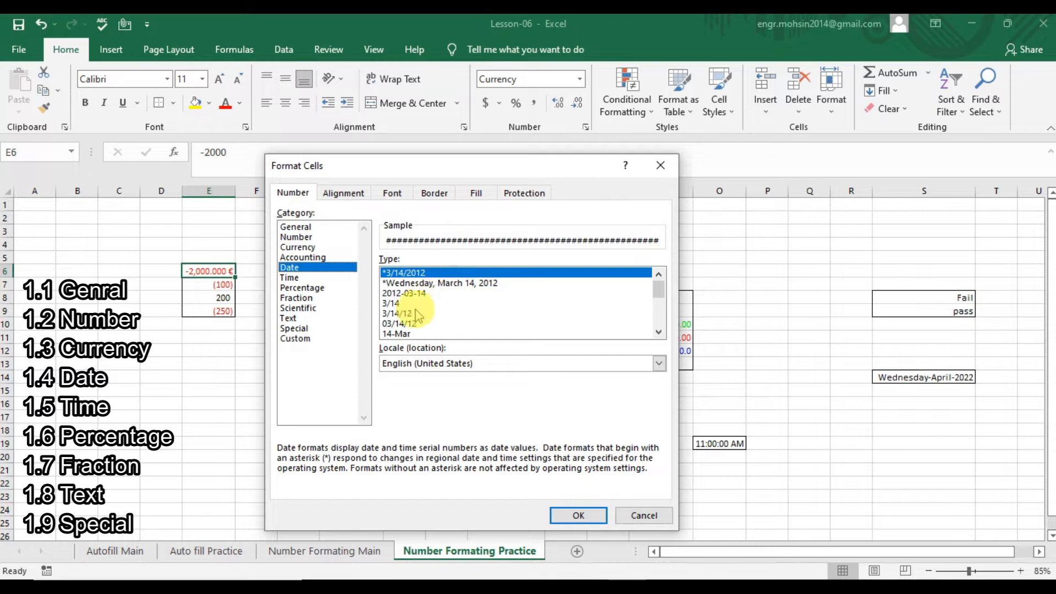
click(575, 515)
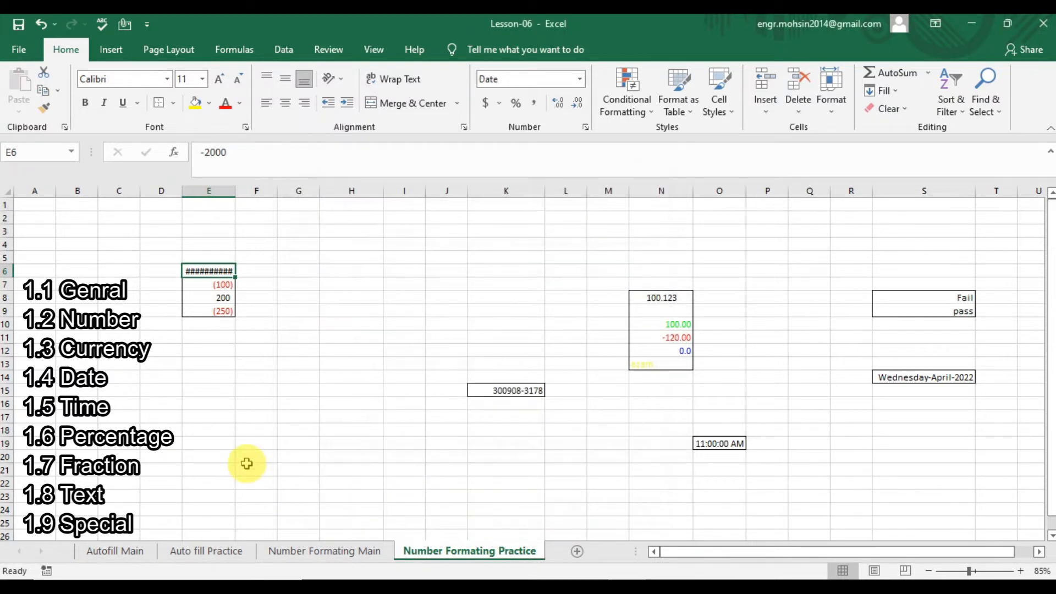
click(193, 413)
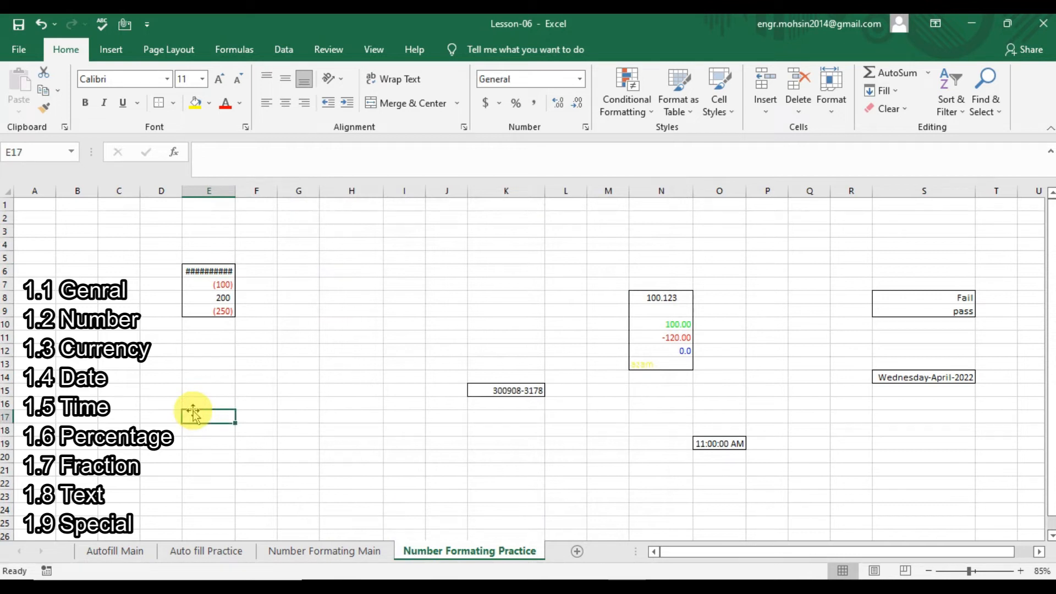
Enter the date 4/13/2022 in cell E13 and return to that cell.
click(216, 270)
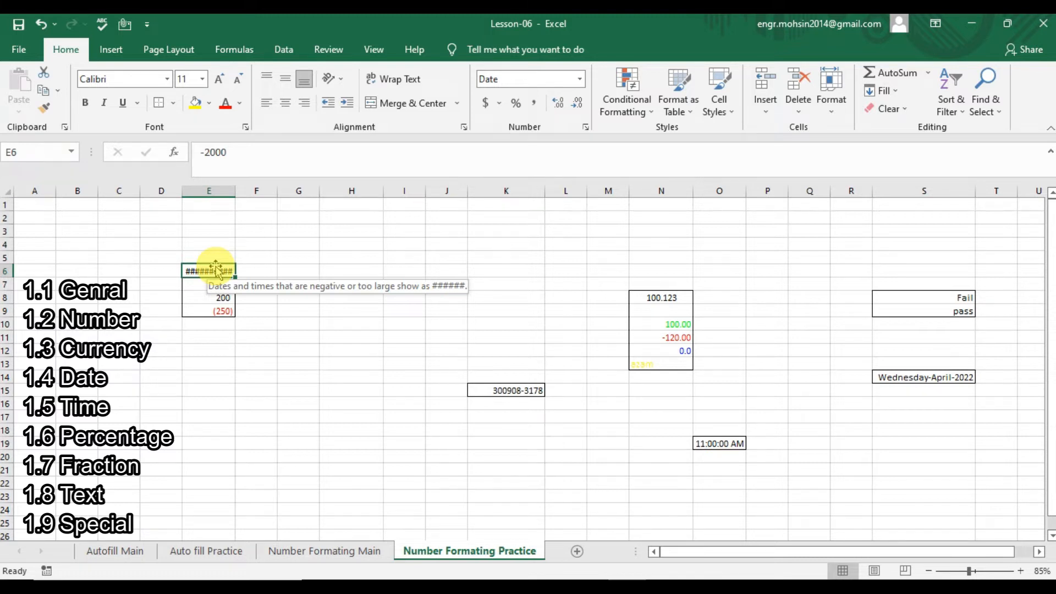
click(210, 362)
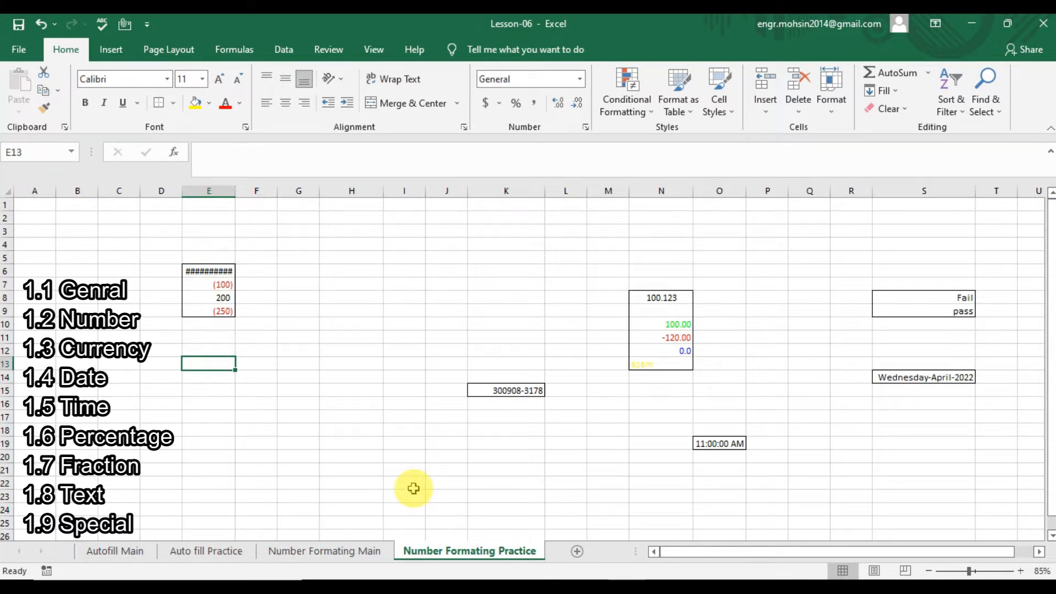
text(13apr22)
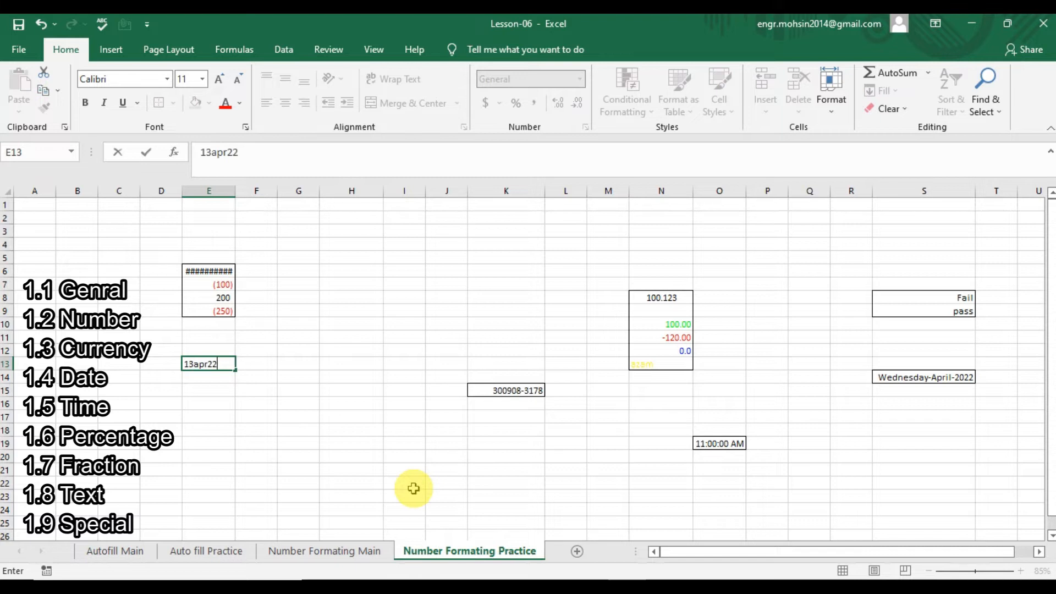
key(Return)
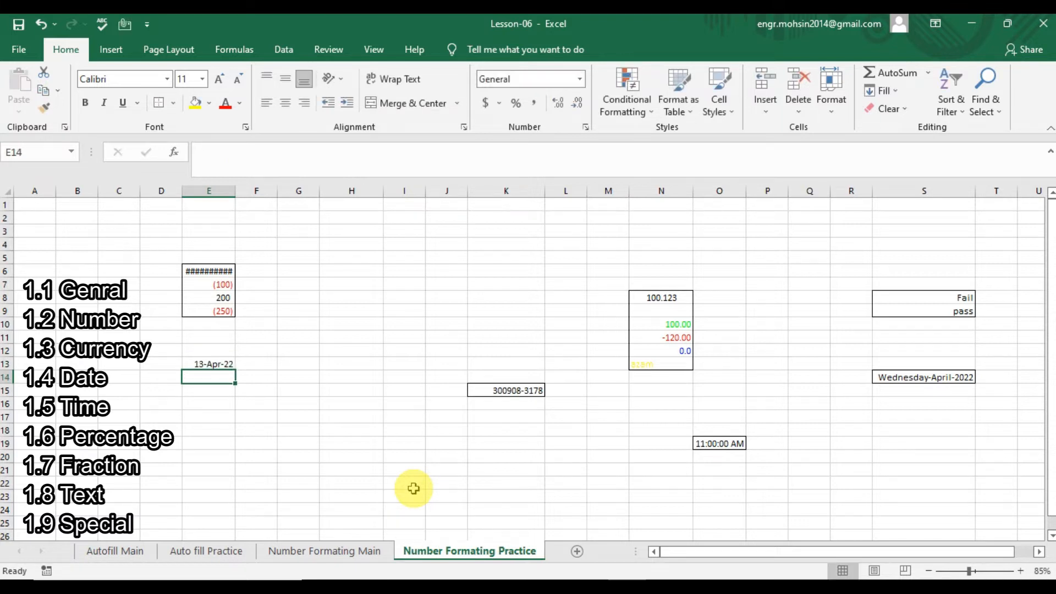
key(Right)
key(Up)
key(Down)
key(Left)
key(Up)
key(Left)
key(Right)
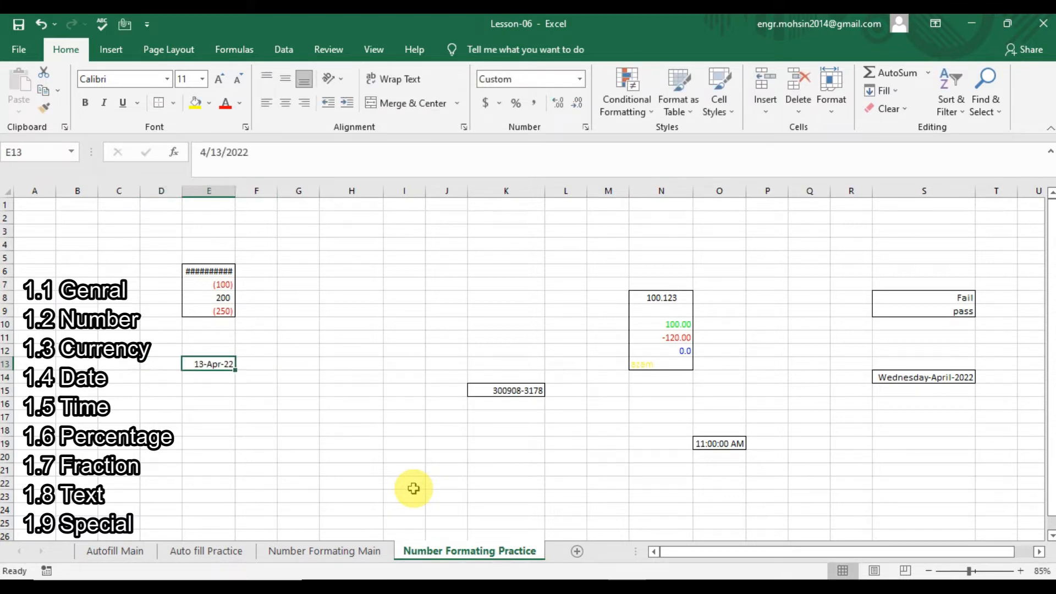
Format E13 with the 14-Mar-12 date type so it shows 13-Apr-22.
key(ctrl+1)
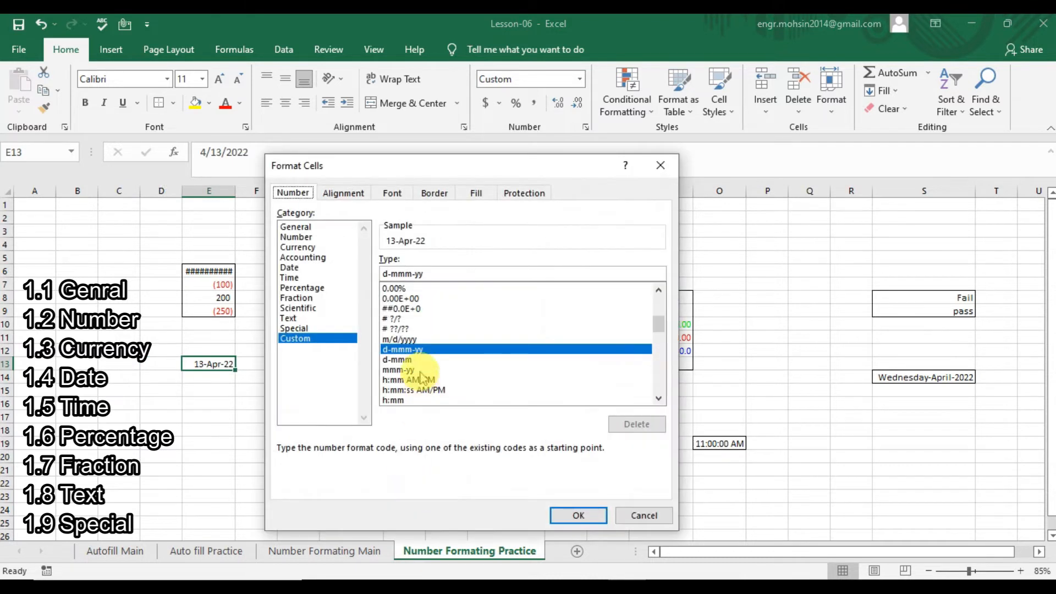
click(297, 268)
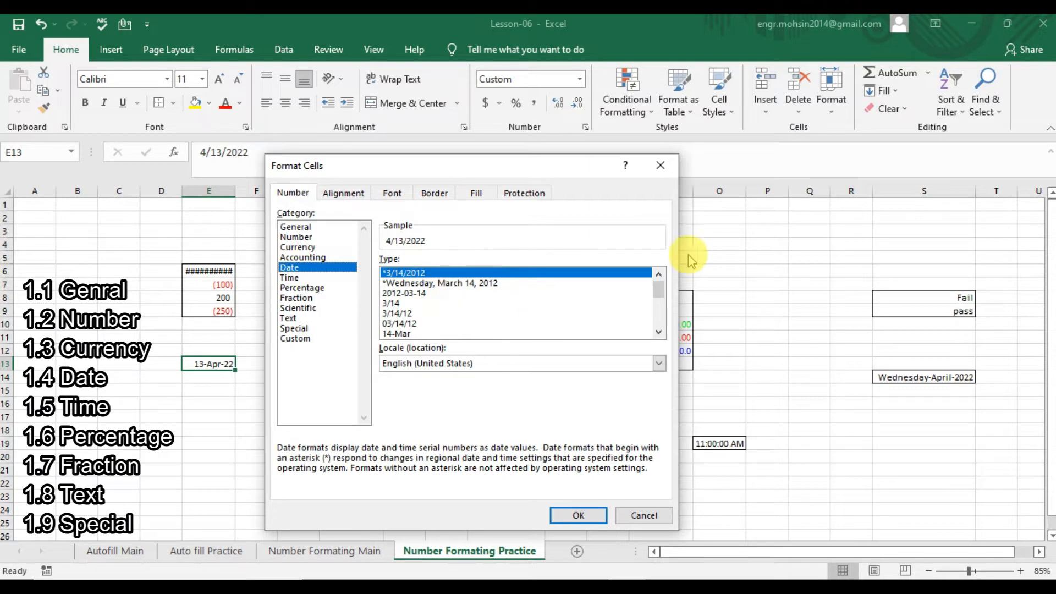
click(435, 283)
click(434, 292)
key(Down)
key(Down)
key(Down)
key(Down)
key(Down)
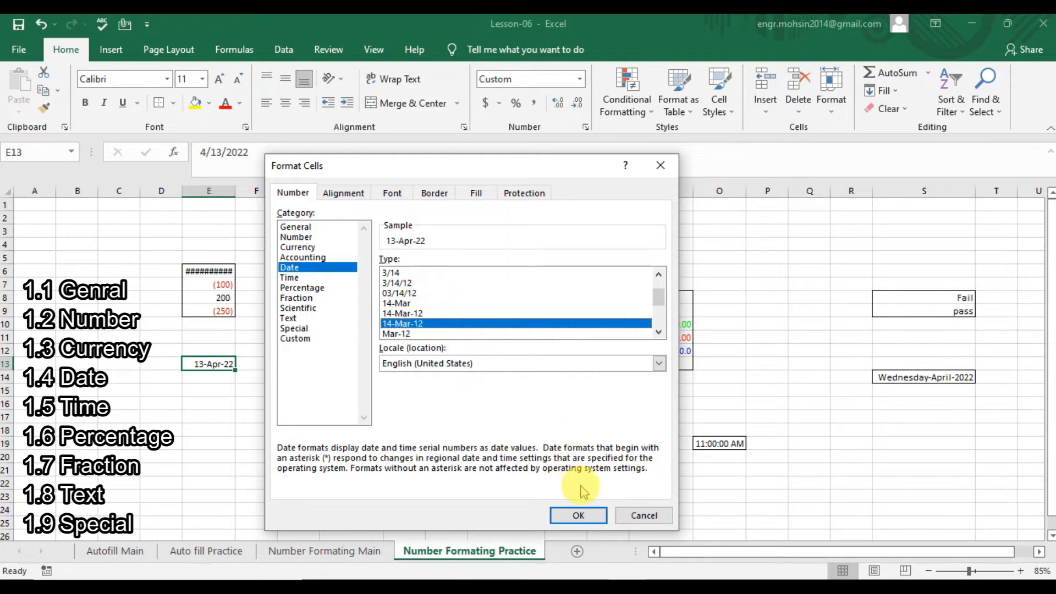
click(579, 516)
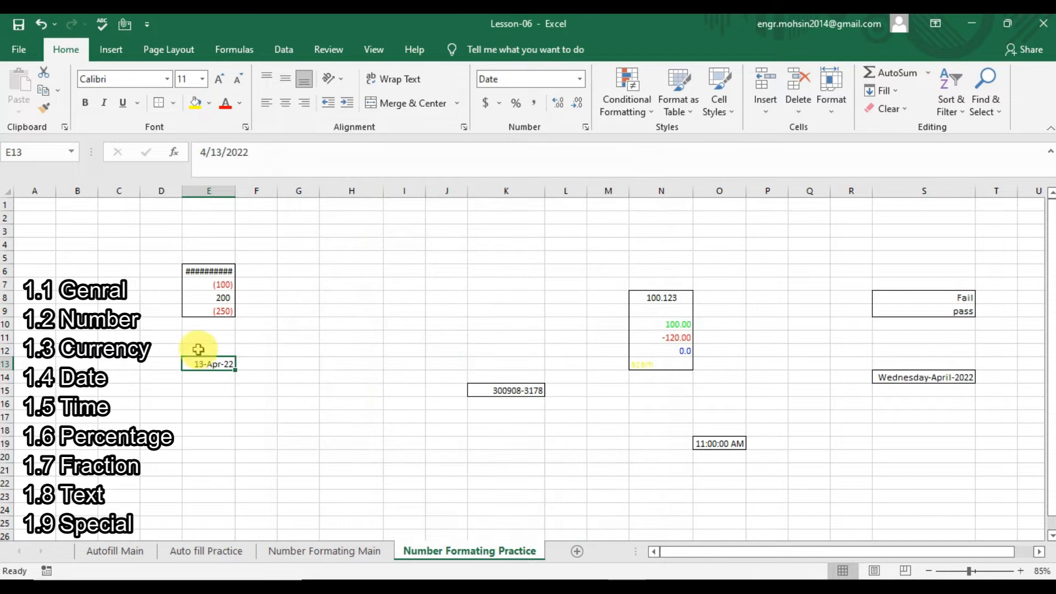
click(199, 272)
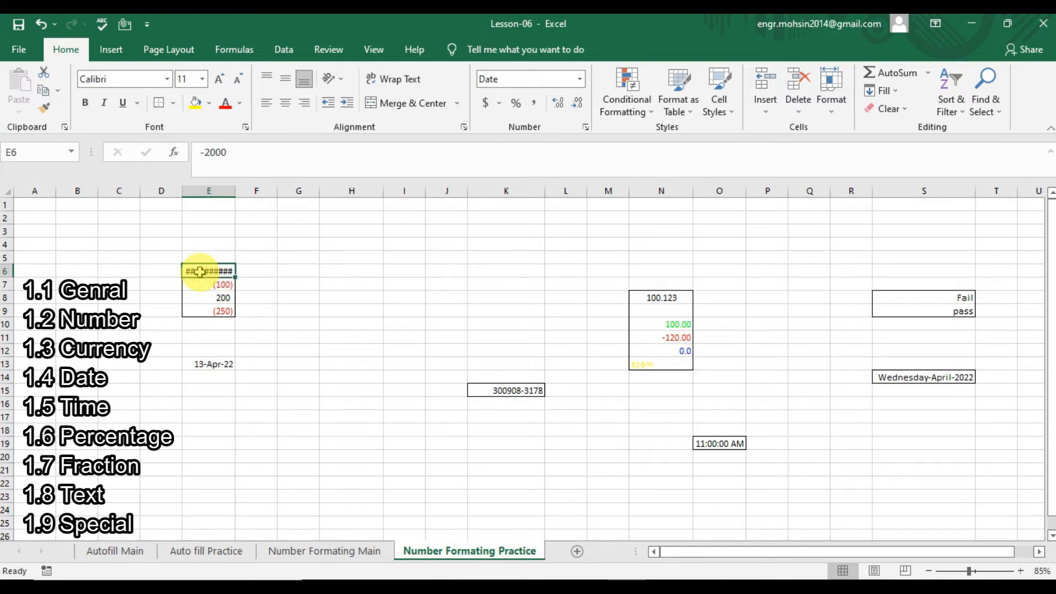
Give E6 the Time format, then begin entering a time in cell E17.
key(ctrl+1)
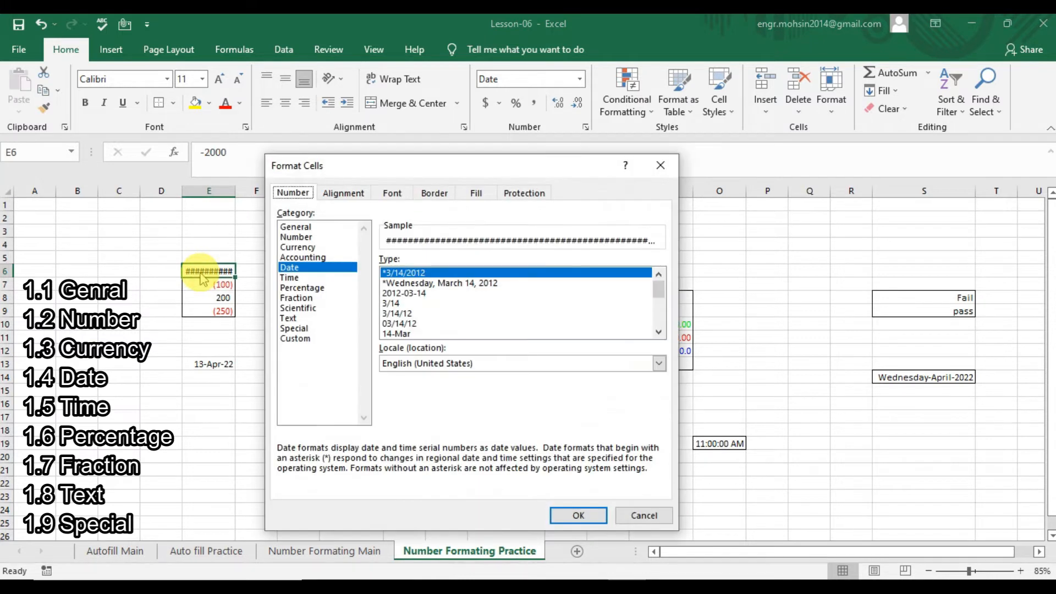
click(315, 278)
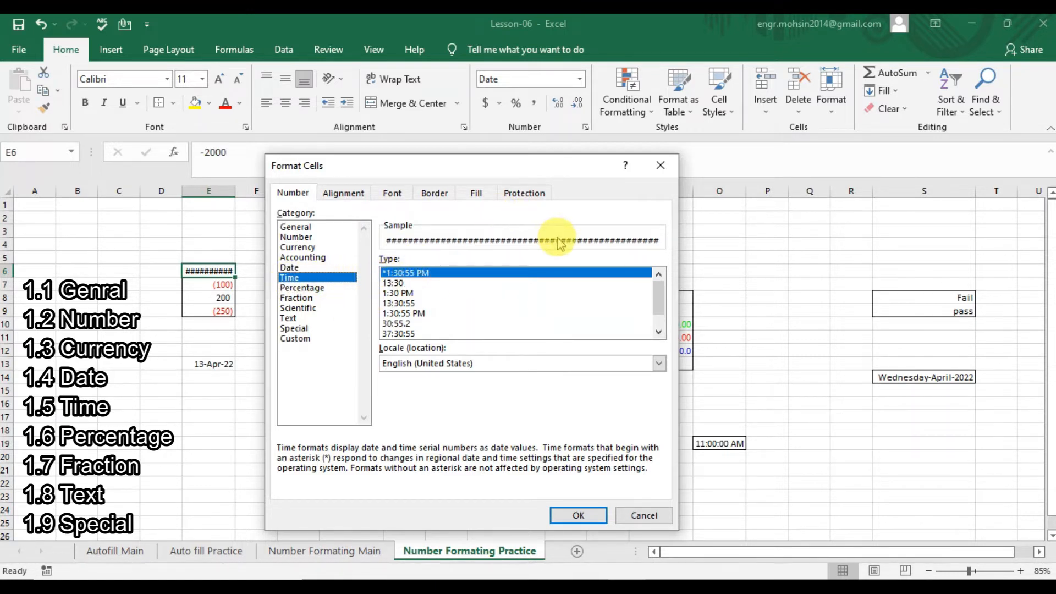
click(578, 515)
click(208, 418)
text(12)
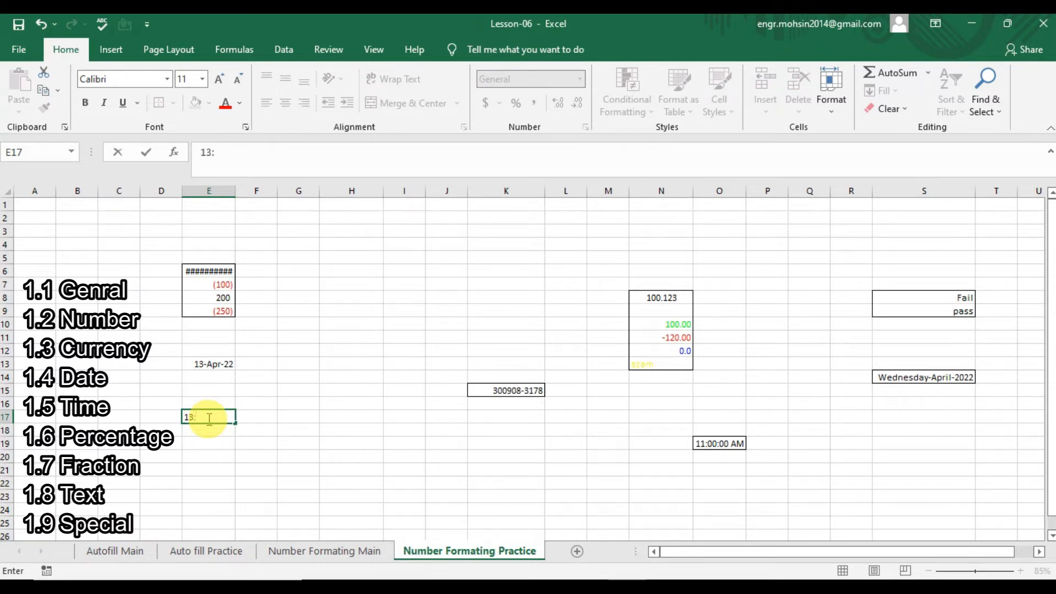
text(:00)
Commit 13:00 in E17 and pick the 1:30 PM time type in Format Cells.
key(ctrl+Return)
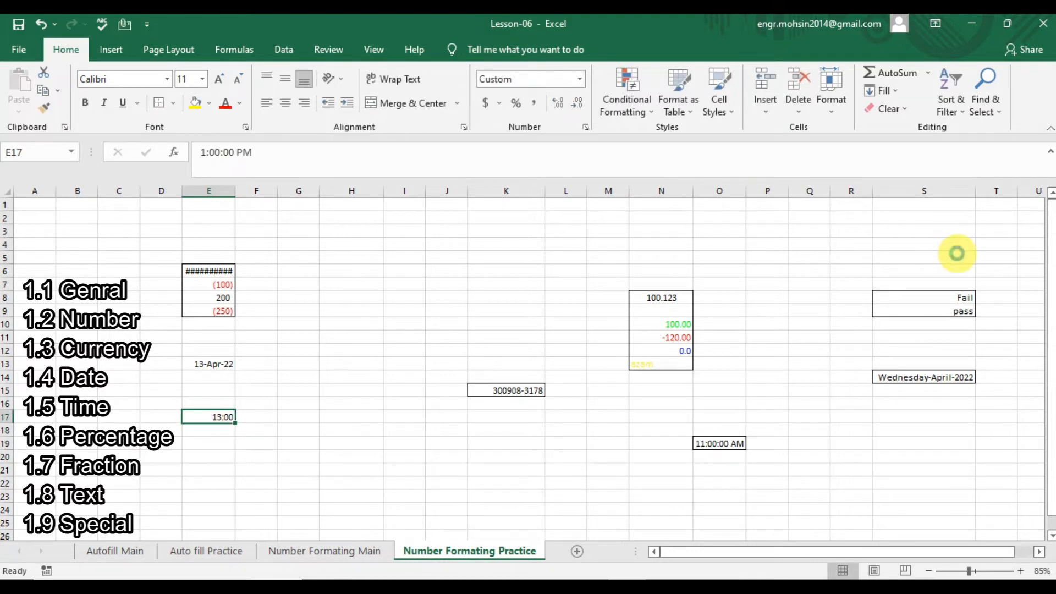
key(ctrl+1)
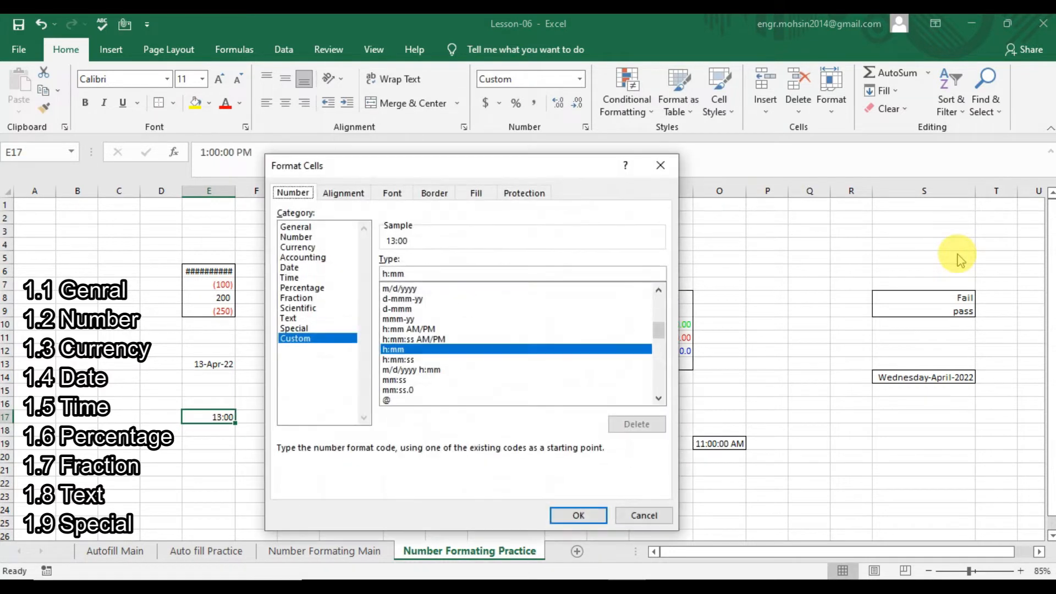
click(288, 278)
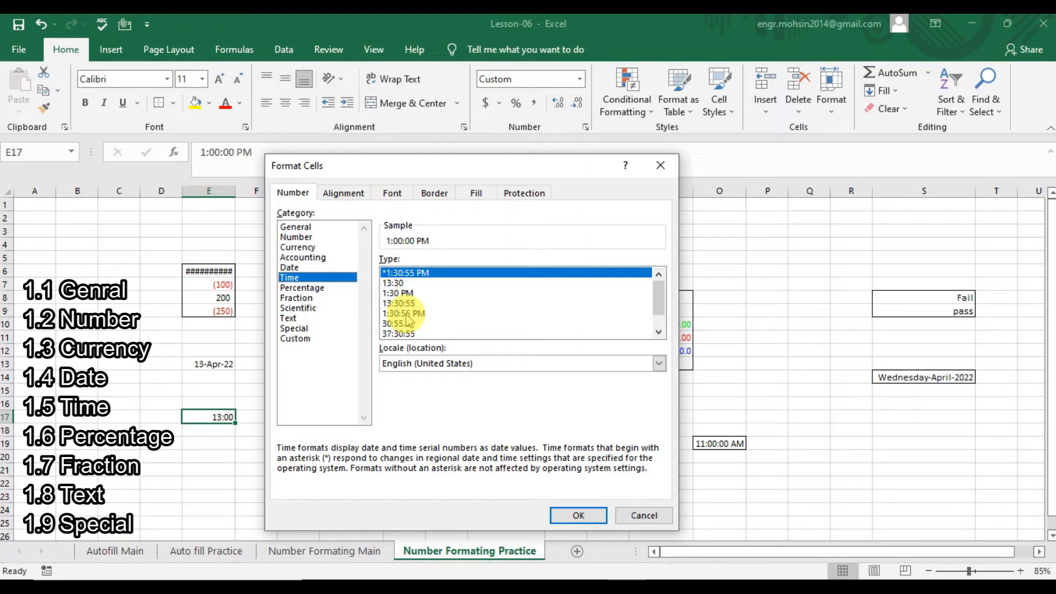
mouse_move(659, 297)
mouse_down()
mouse_move(659, 309)
mouse_move(660, 292)
mouse_up()
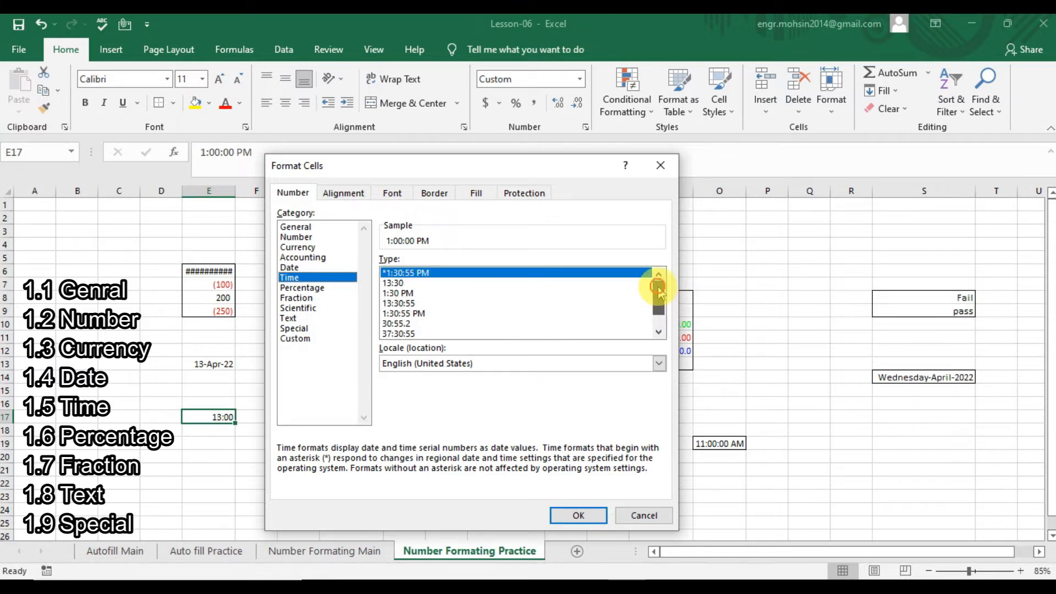
click(415, 313)
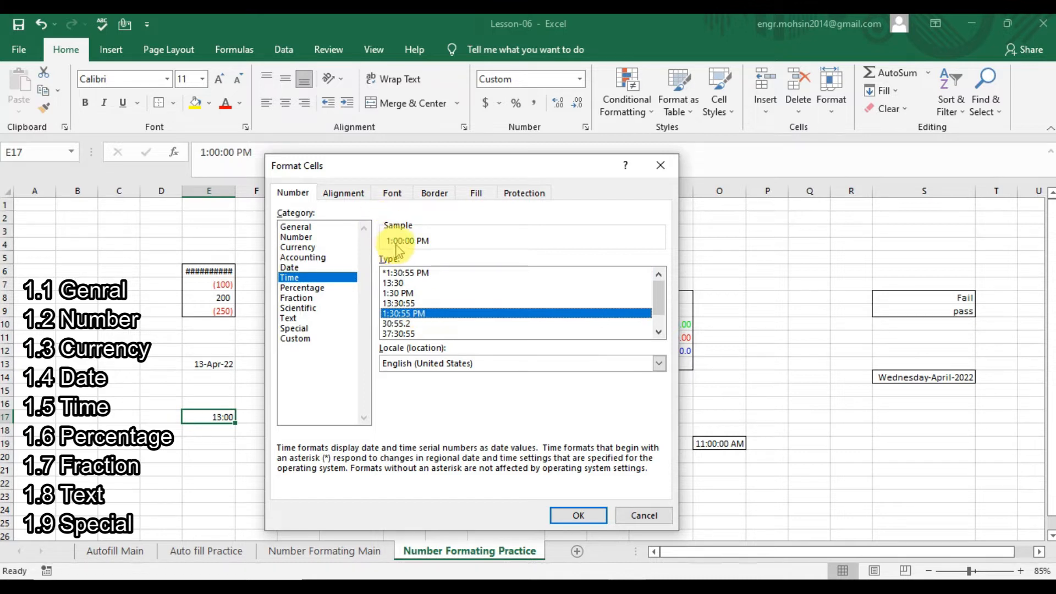
click(404, 293)
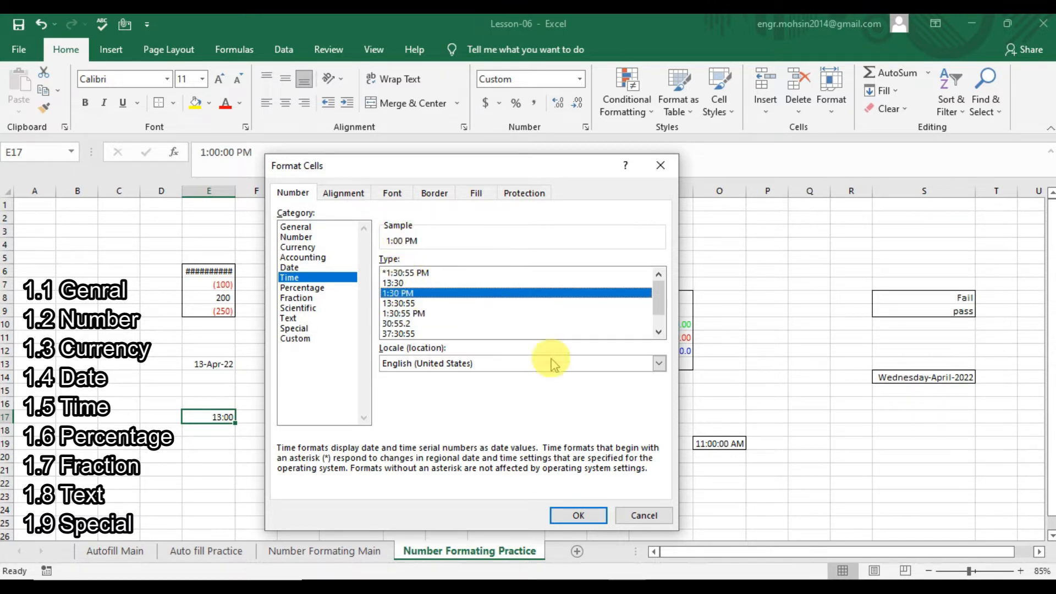
click(659, 364)
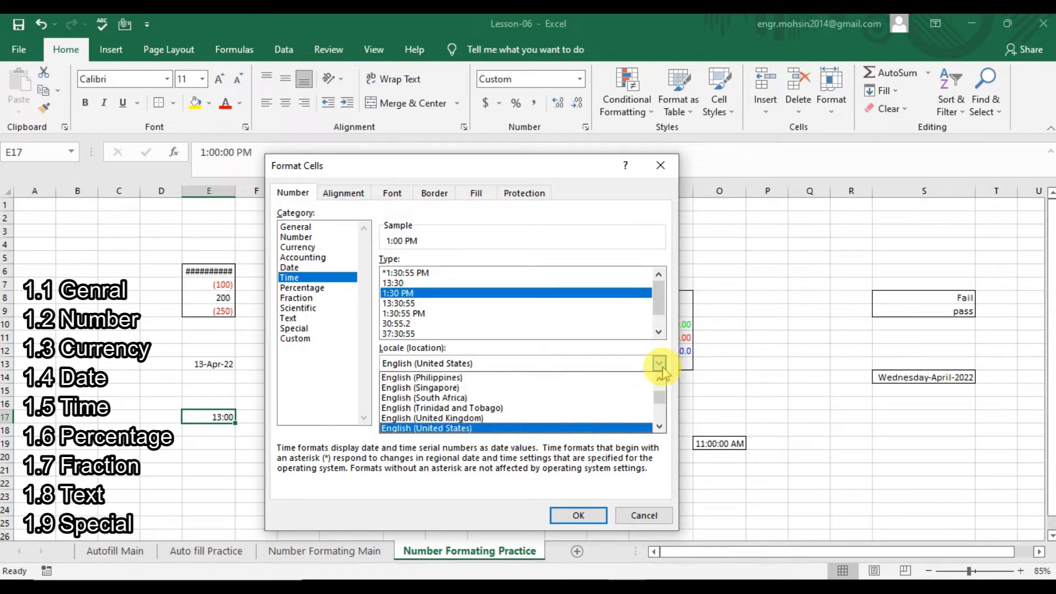
Try South African, Philippine and UK English locales, settling on English (United States).
click(493, 398)
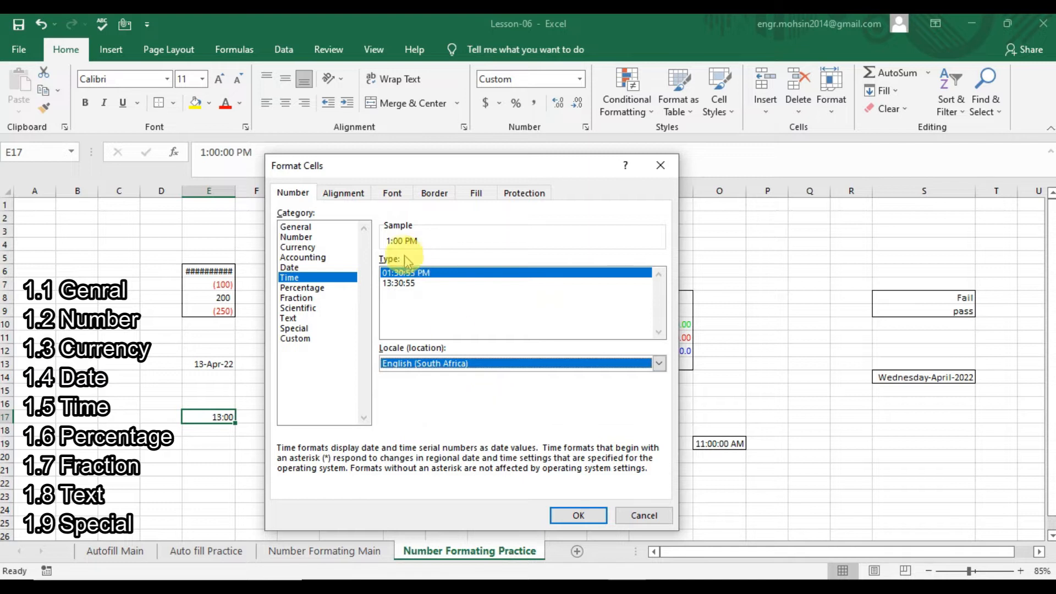
click(659, 364)
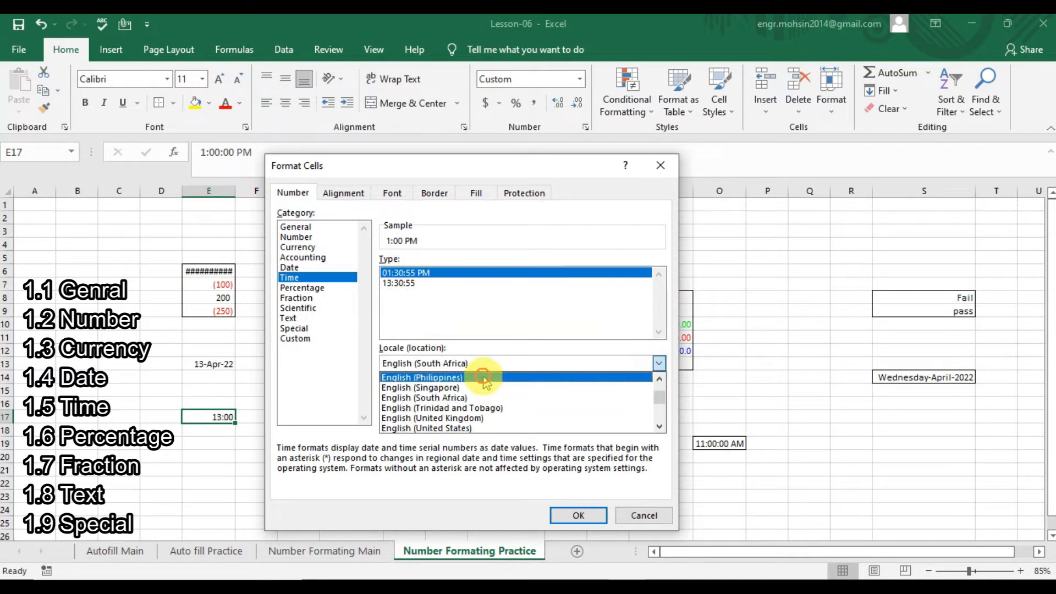
click(484, 377)
click(659, 363)
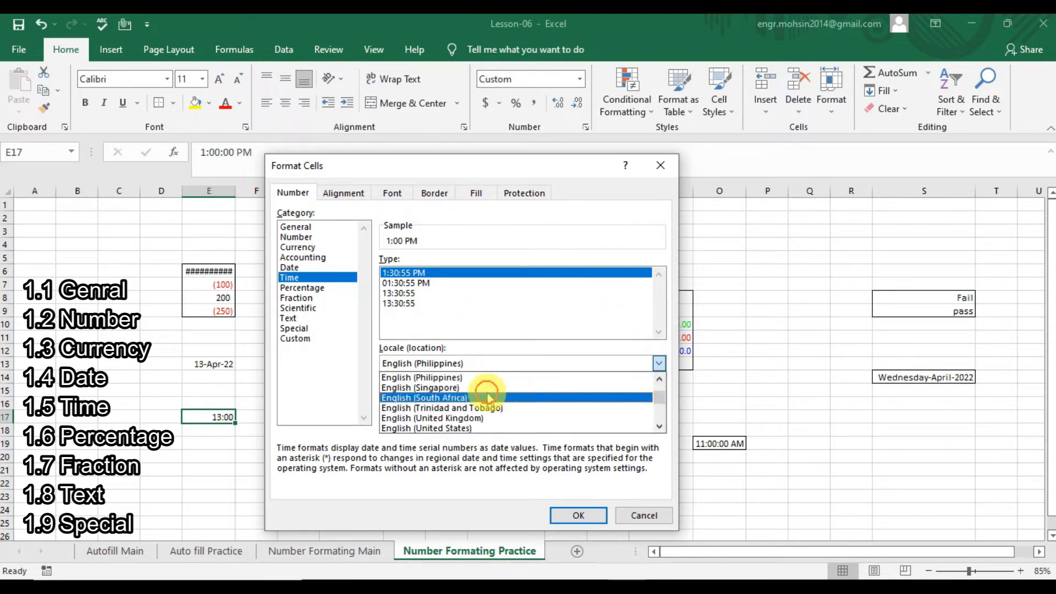
click(486, 396)
click(659, 363)
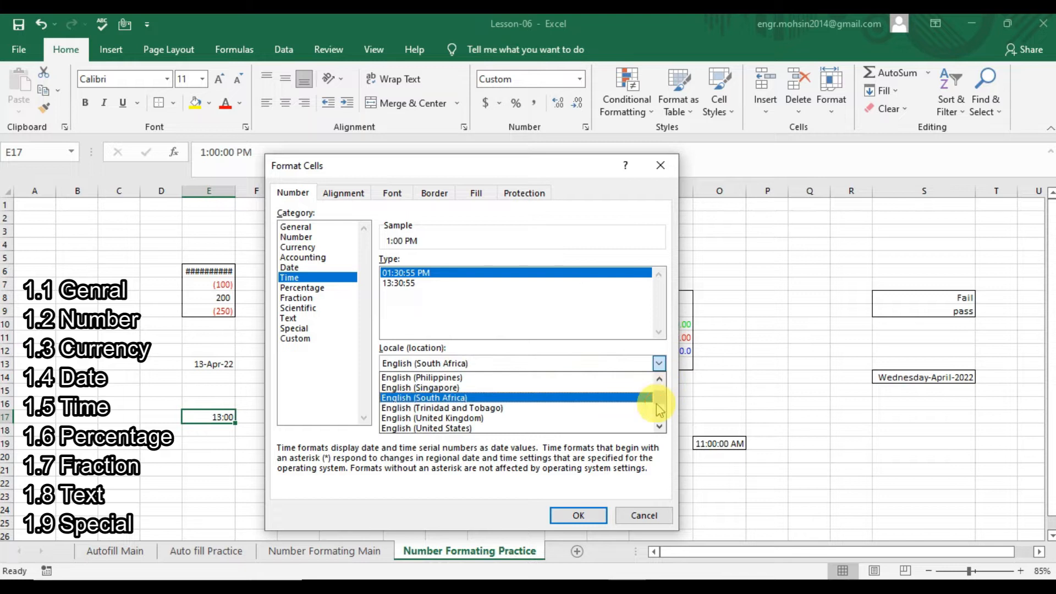
click(656, 403)
click(659, 363)
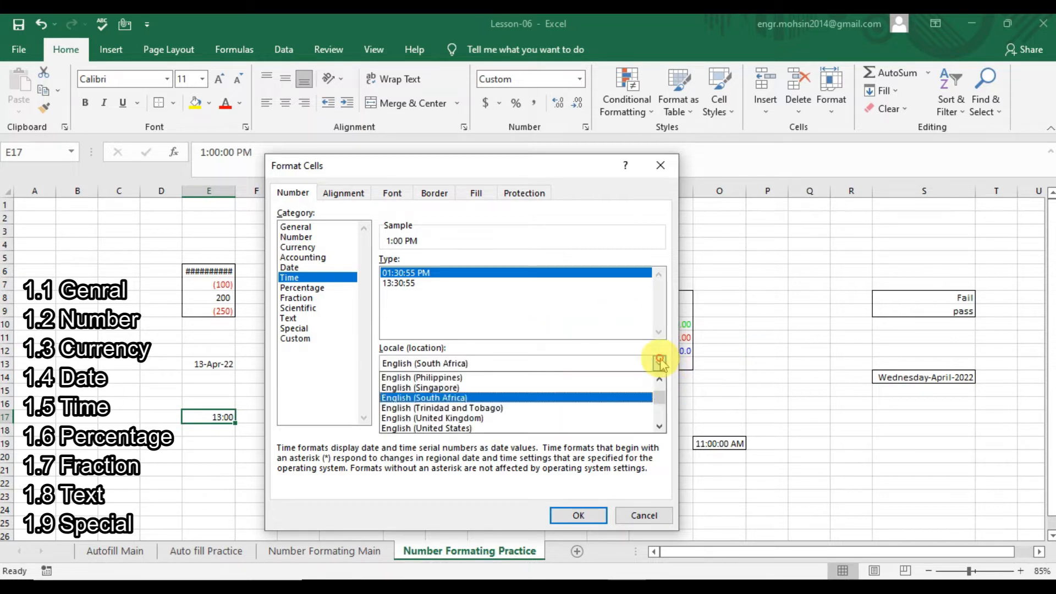
click(547, 418)
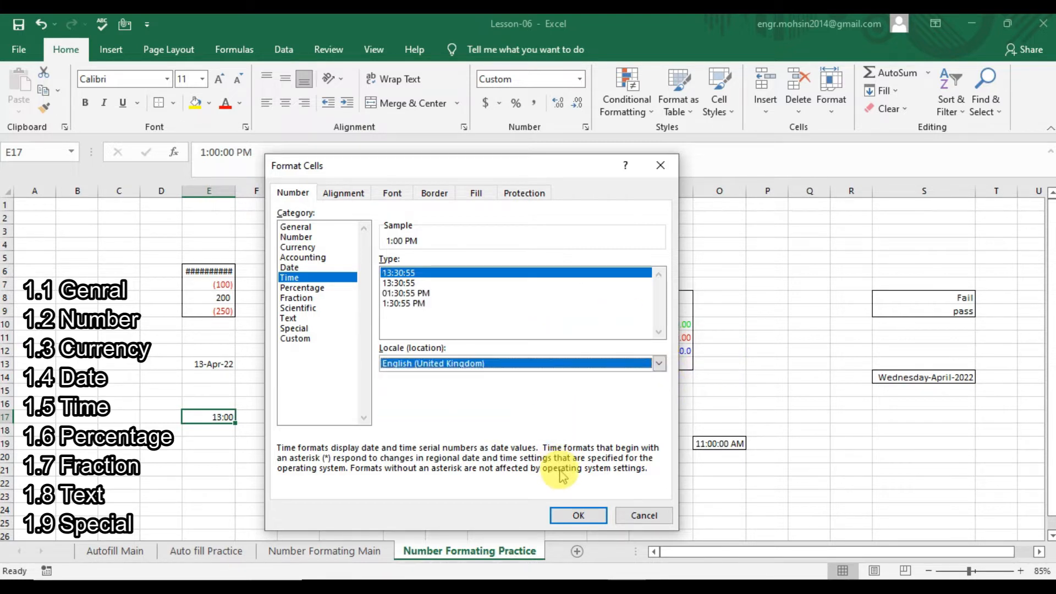
click(659, 363)
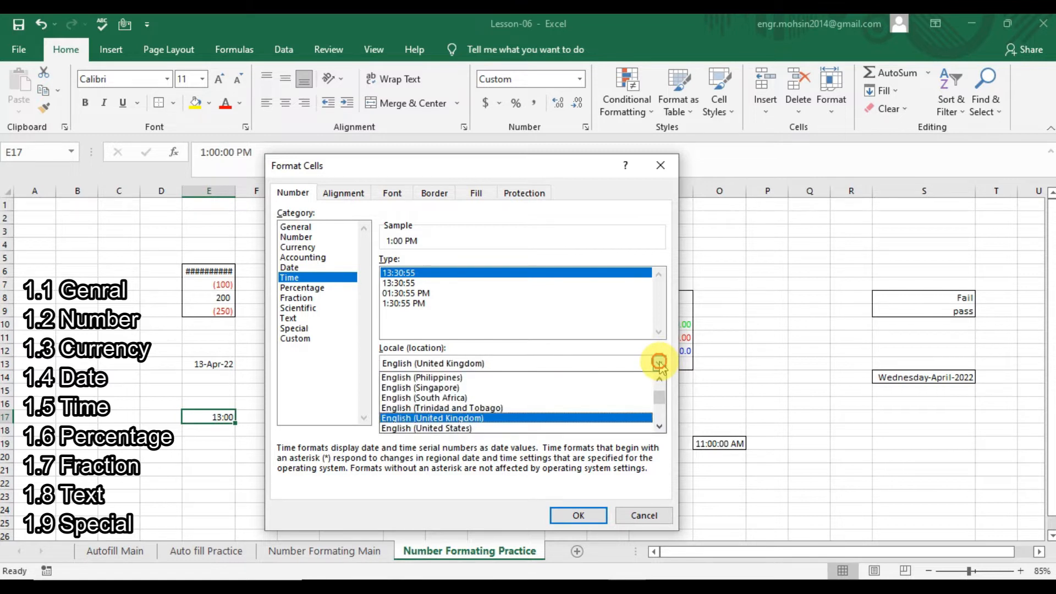
click(560, 428)
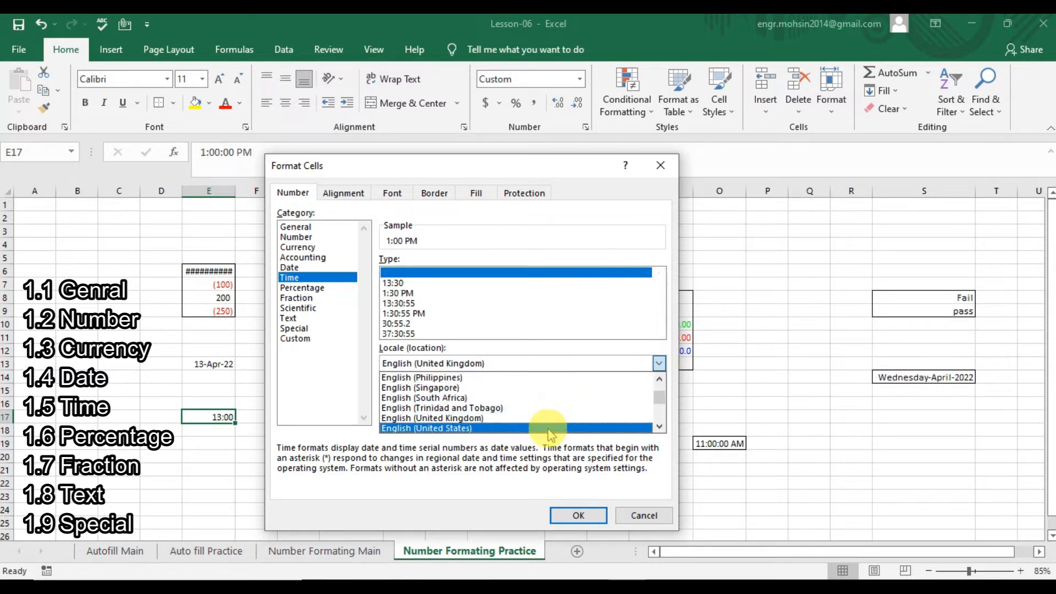
Apply the 1:30:55 PM time style to E17, then undo and redo it.
click(389, 303)
click(393, 313)
click(560, 514)
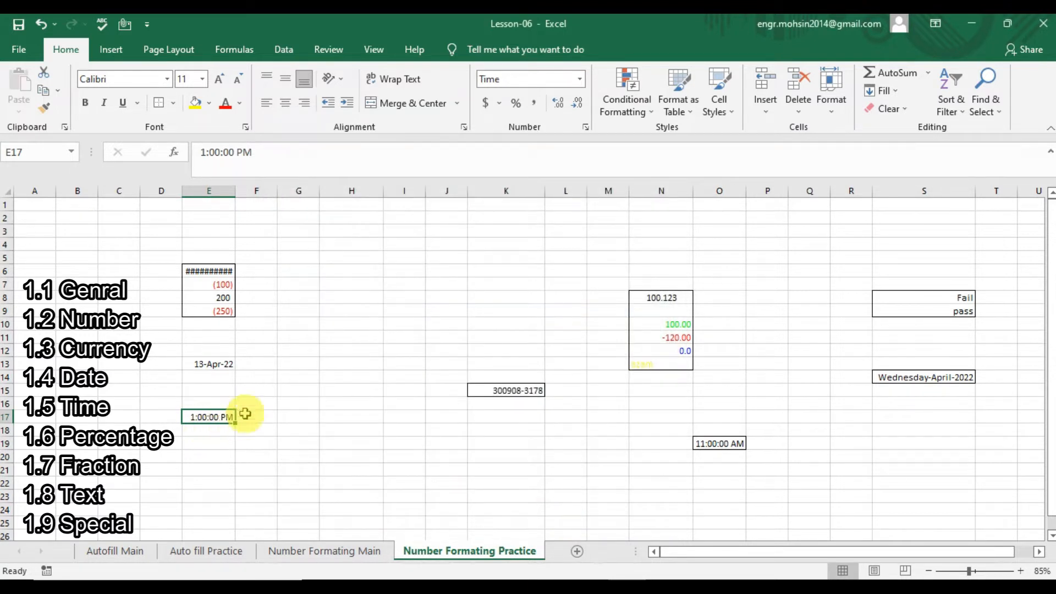
key(ctrl+z)
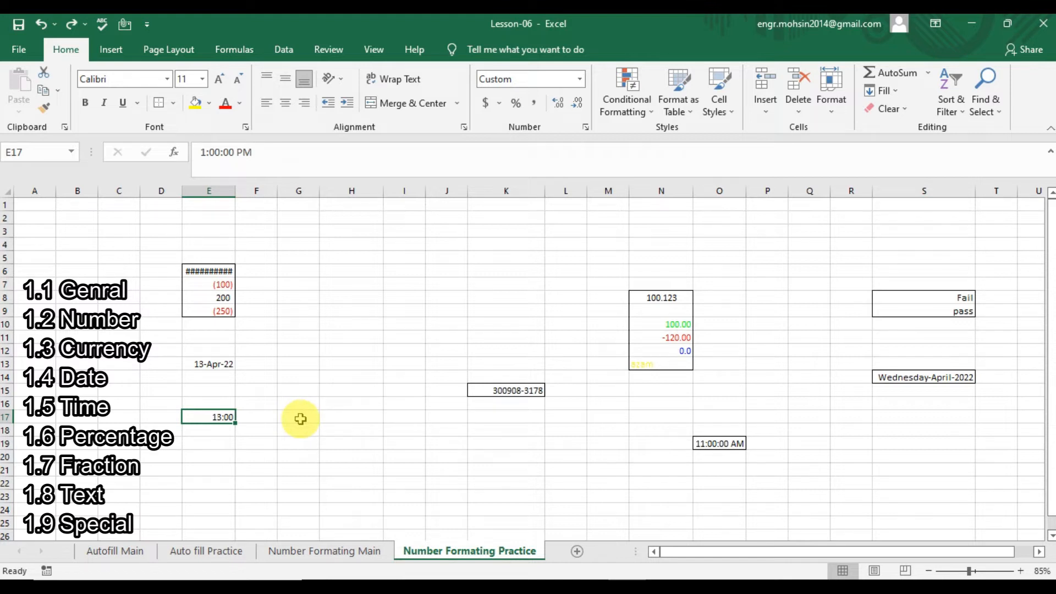
key(ctrl+y)
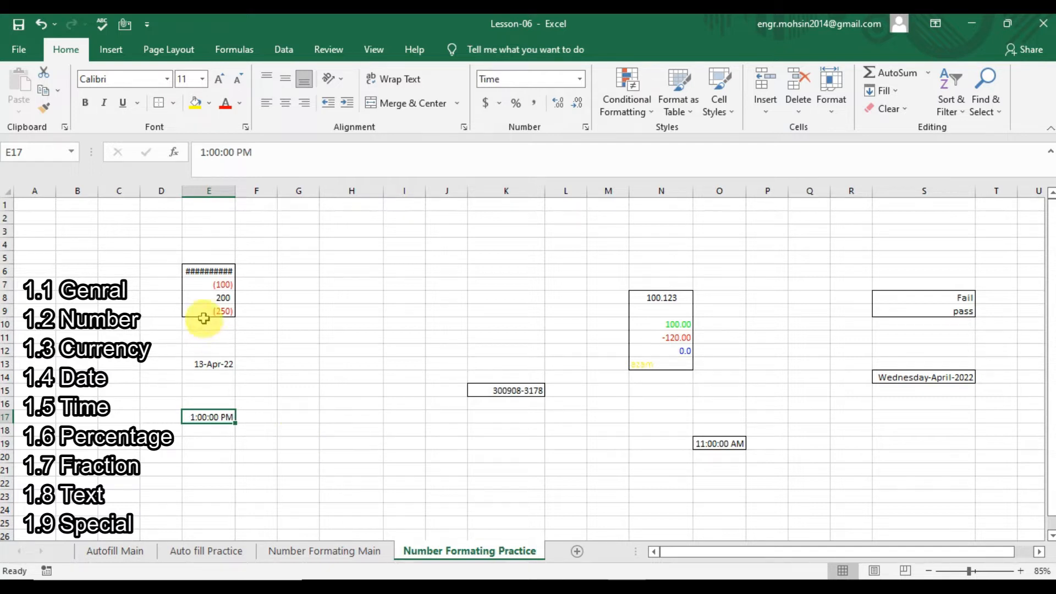
click(213, 272)
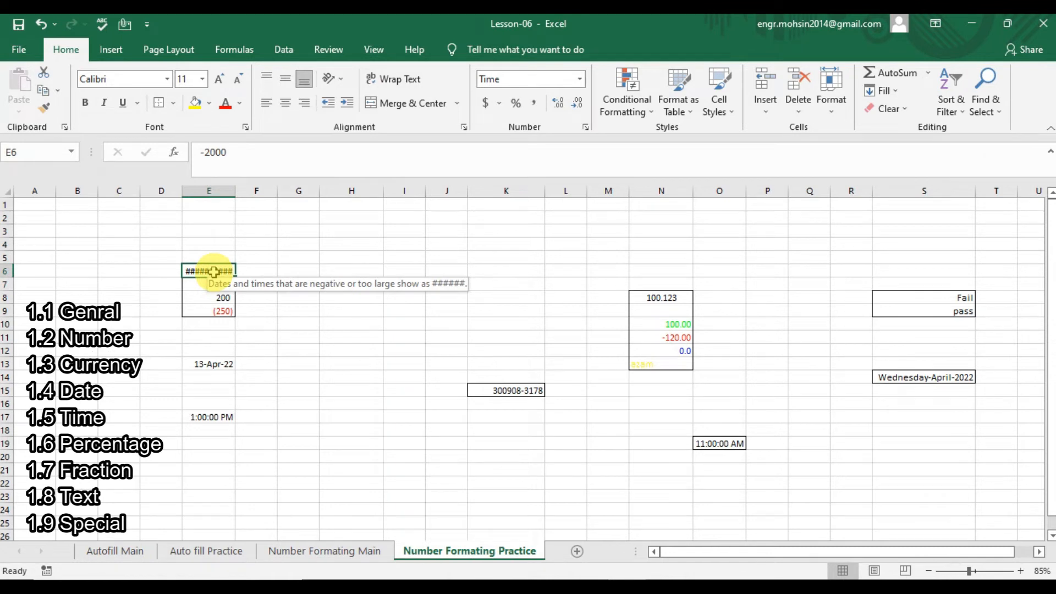
Apply a 0-decimal Percentage format to E6, showing -200000%, then revert it.
key(ctrl+1)
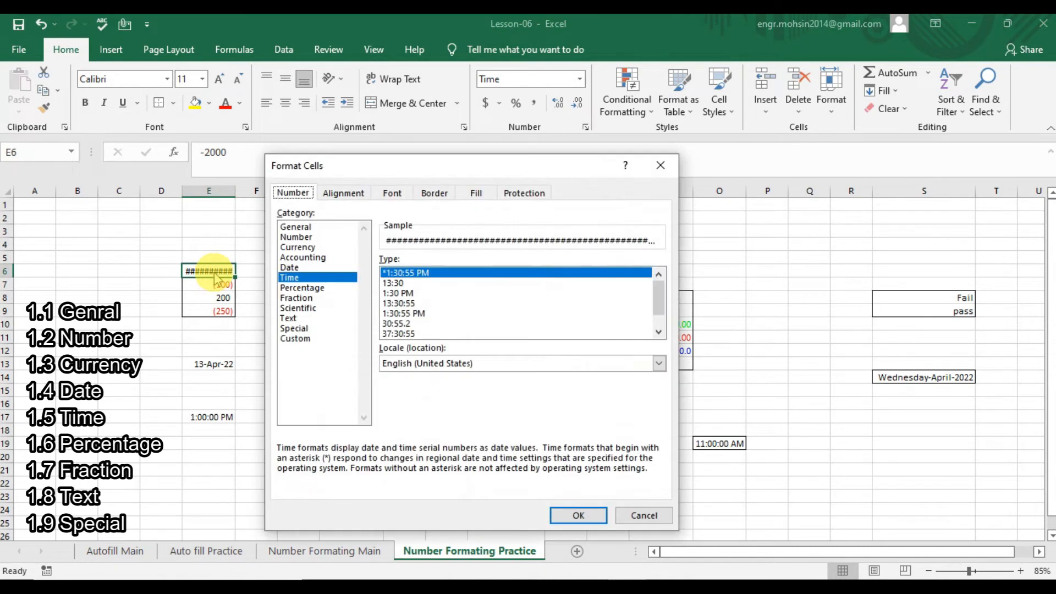
click(302, 288)
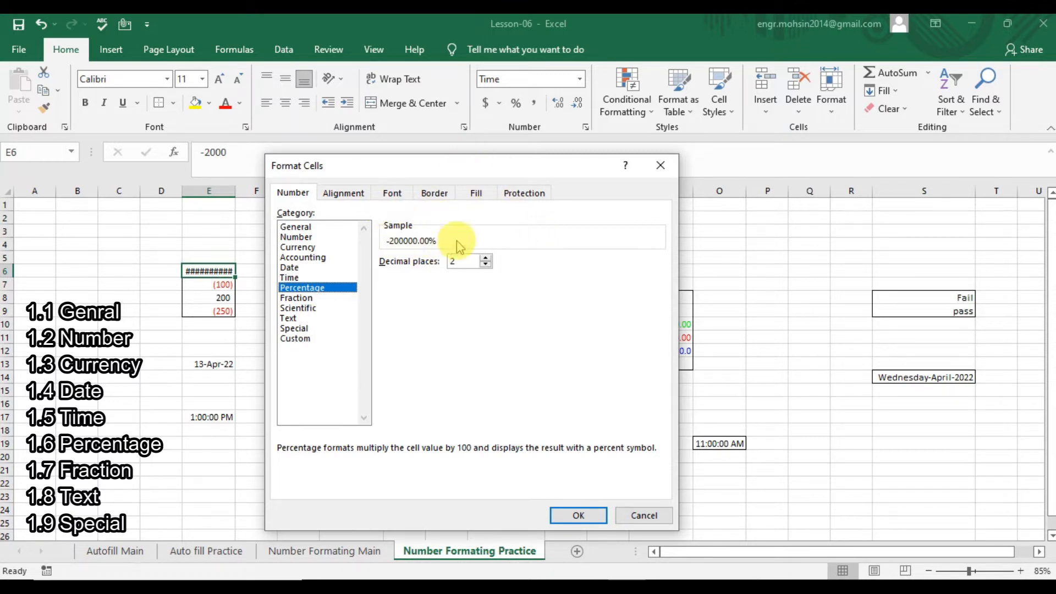
click(485, 264)
click(486, 263)
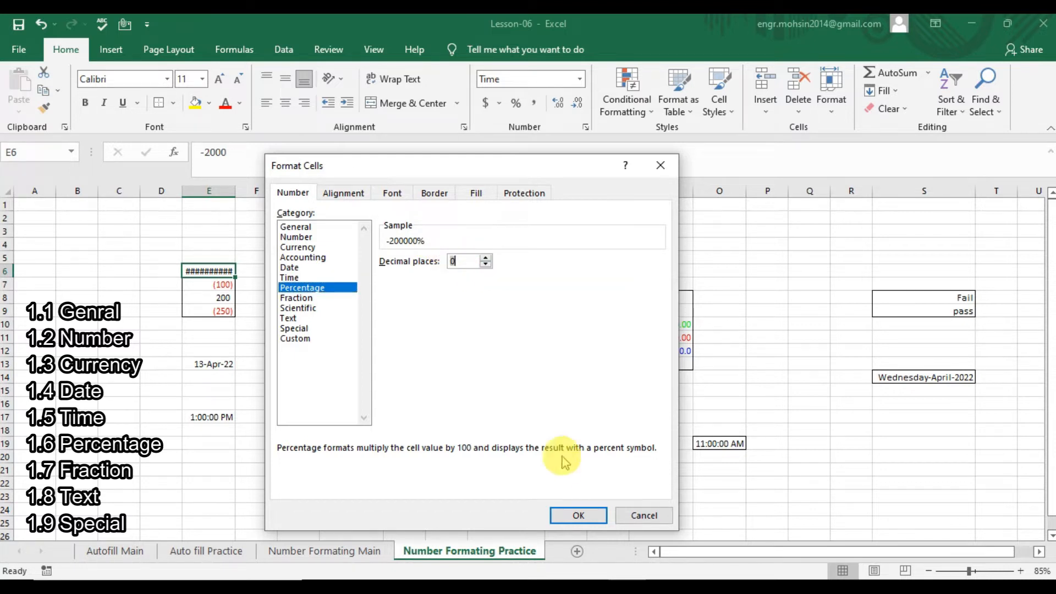
click(572, 513)
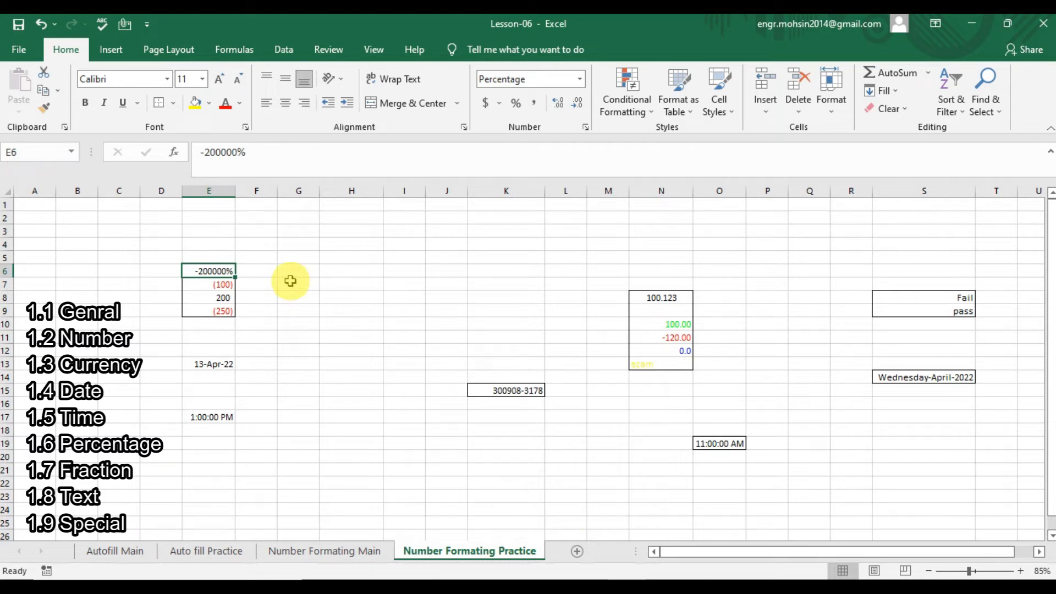
key(ctrl+1)
click(301, 298)
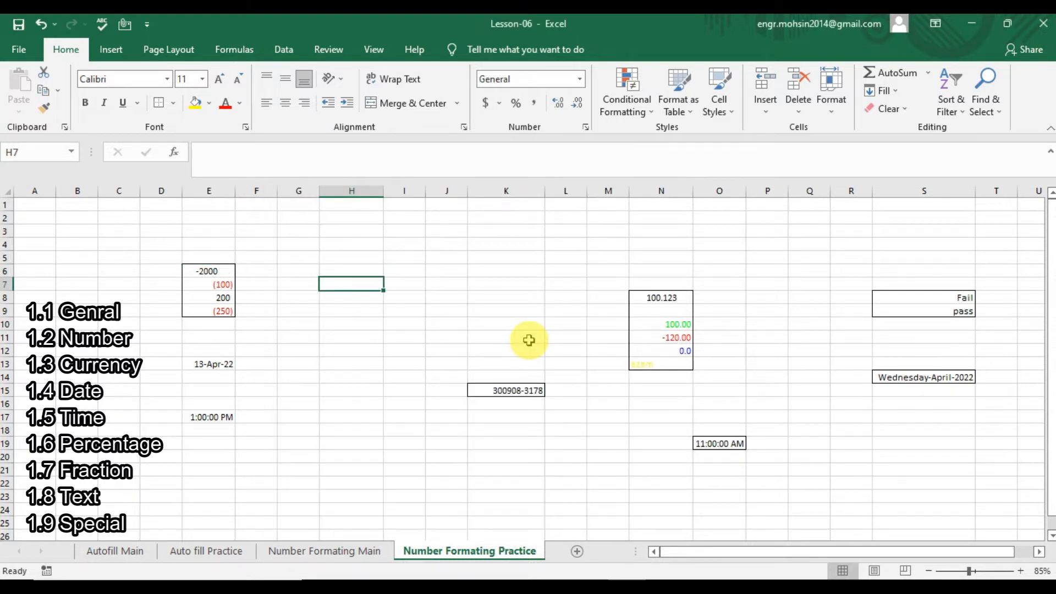
Enter 0.5 in H7 and give it a Fraction format so it shows 1/2.
text(.5)
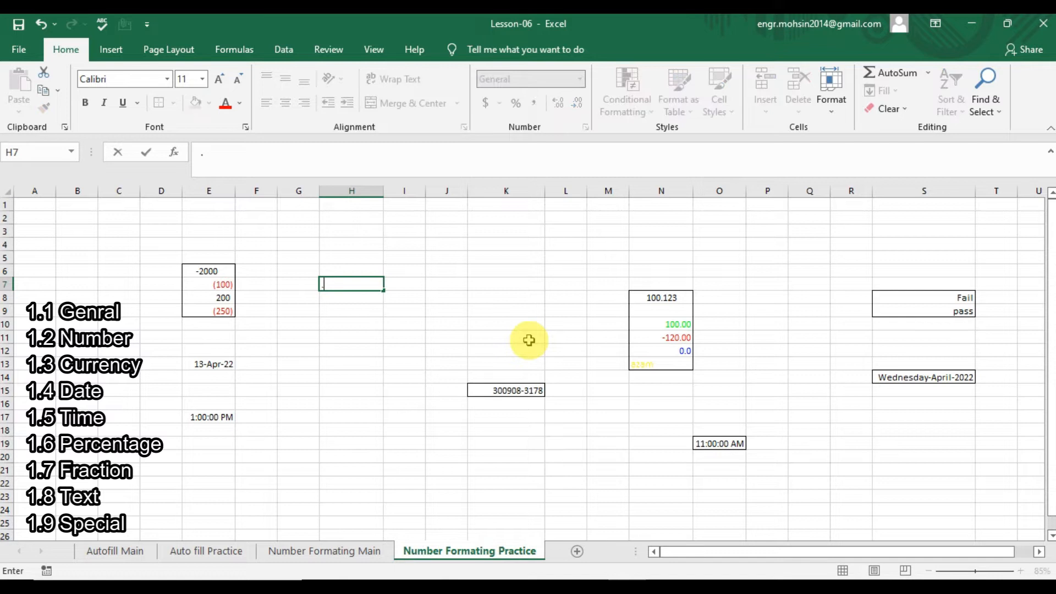
key(Return)
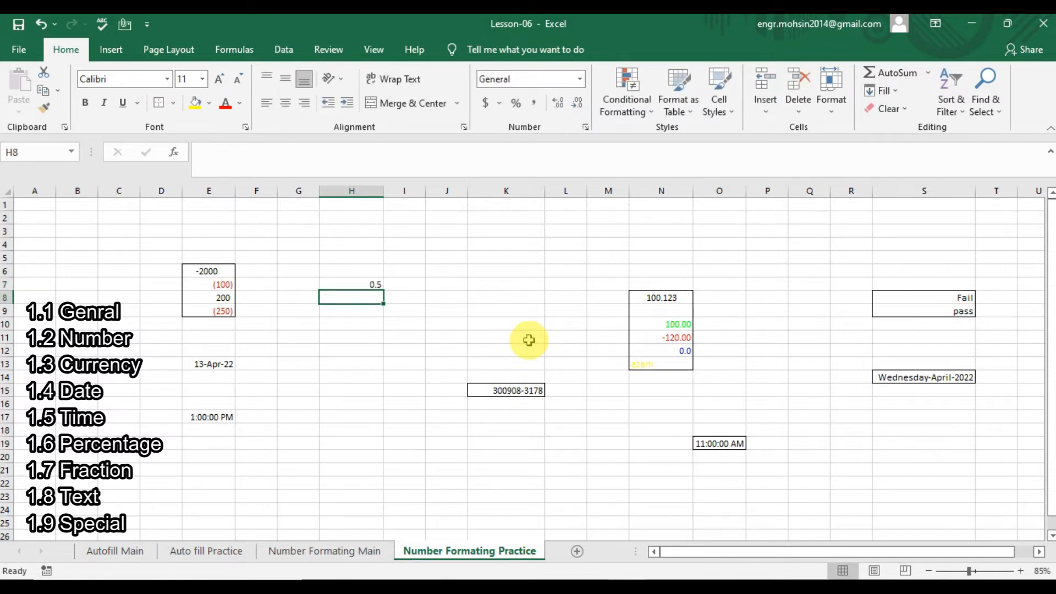
key(Up)
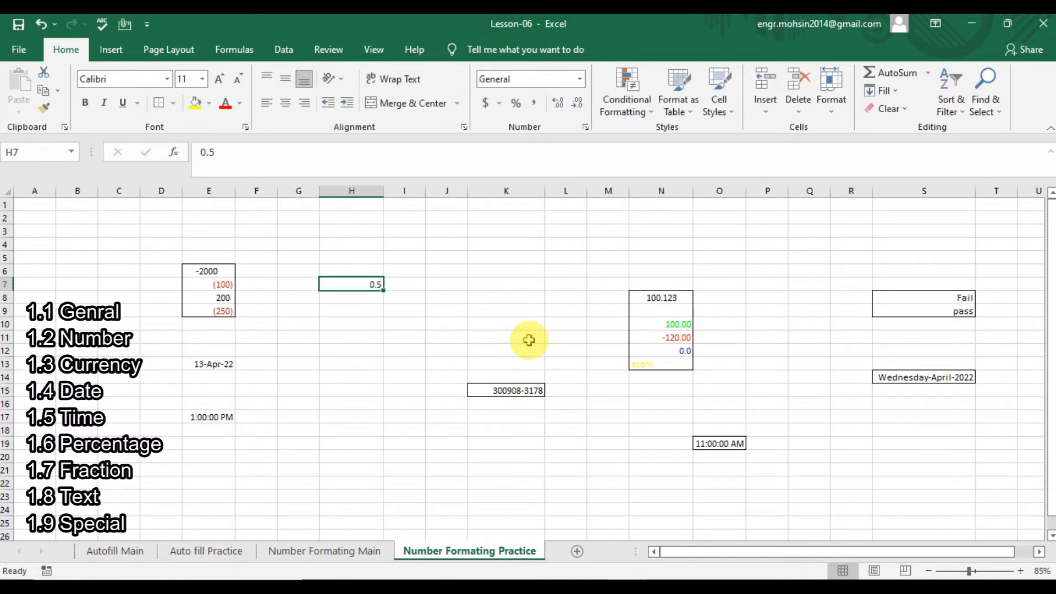
key(ctrl+1)
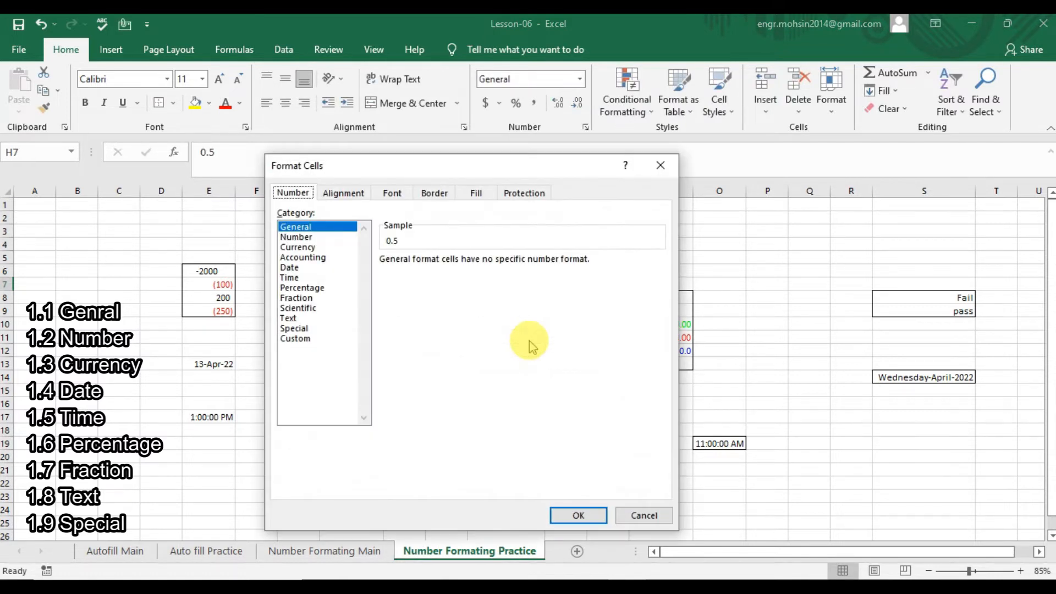
click(291, 297)
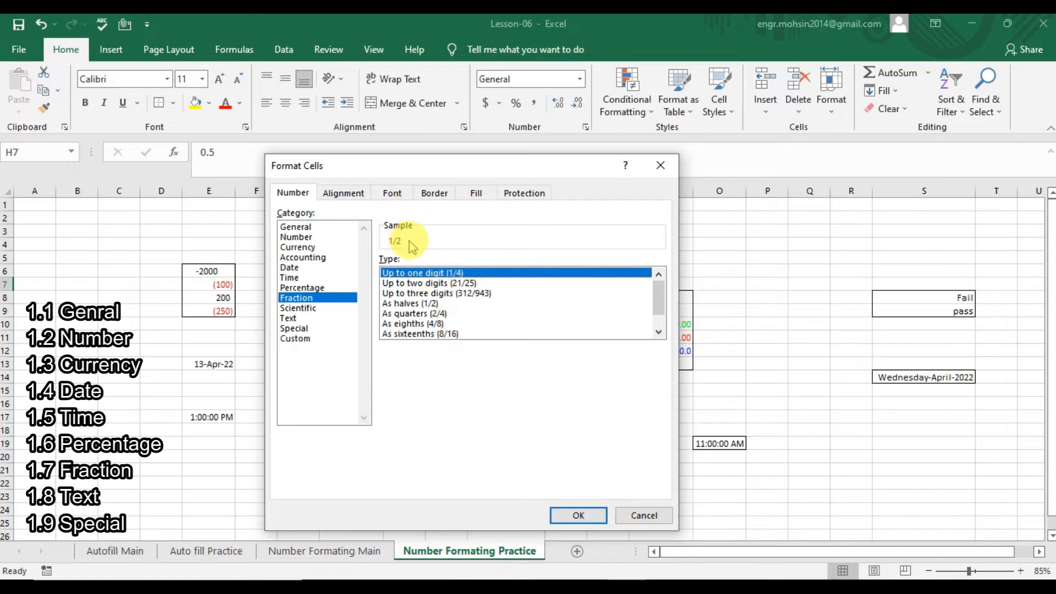
click(427, 315)
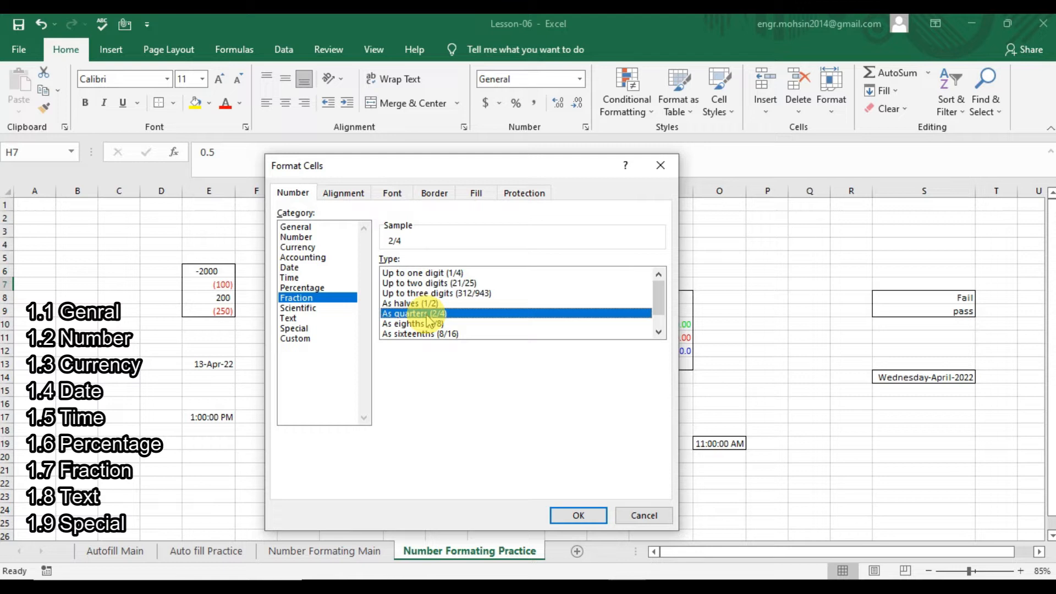
click(586, 511)
Enter 0.25 in H8 and apply the up-to-one-digit Fraction format to display 1/4.
key(Return)
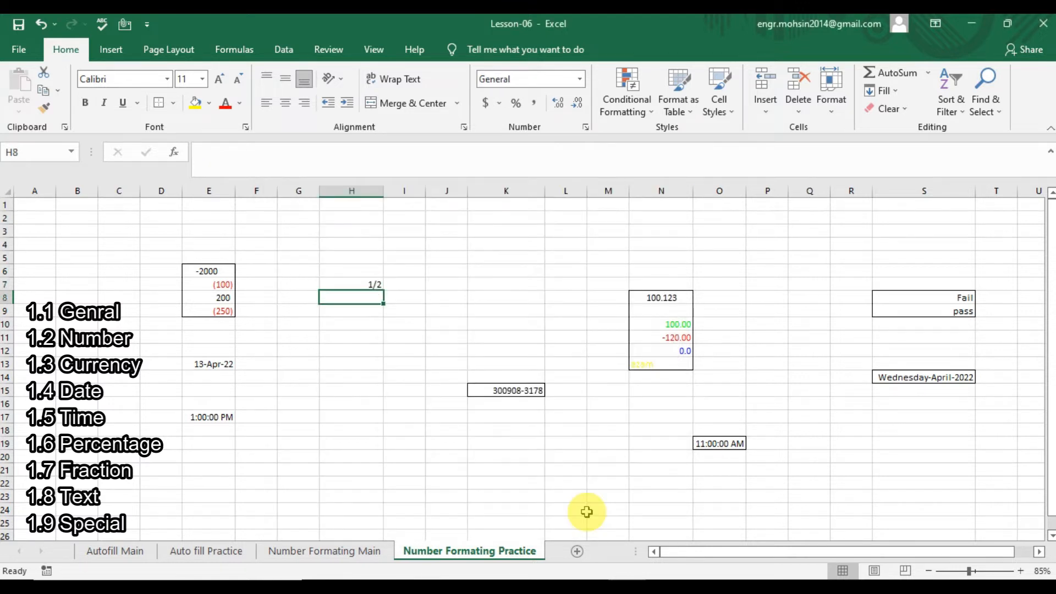
text(.25)
key(Return)
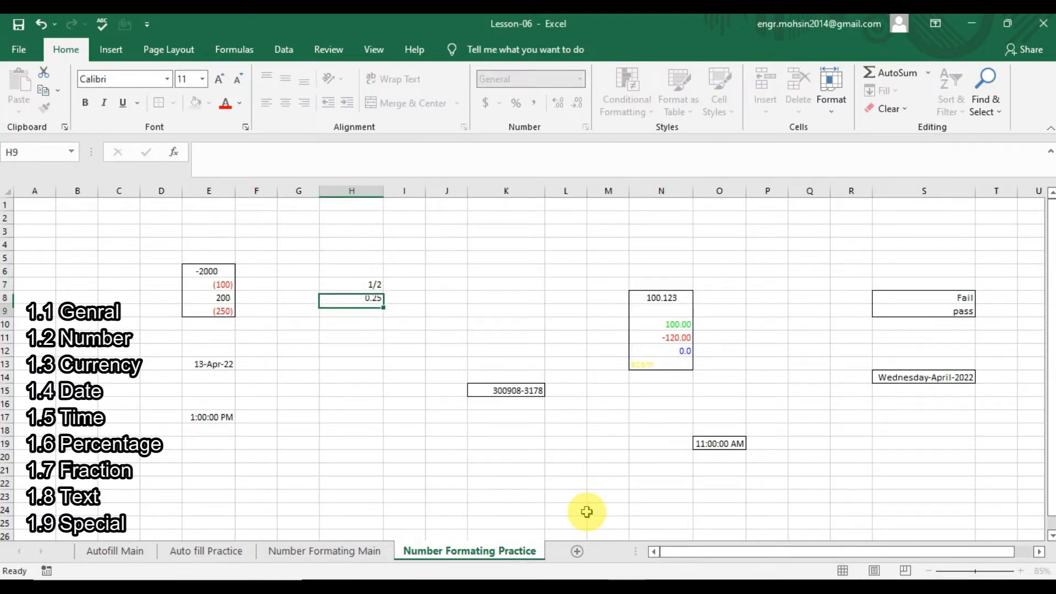
key(Up)
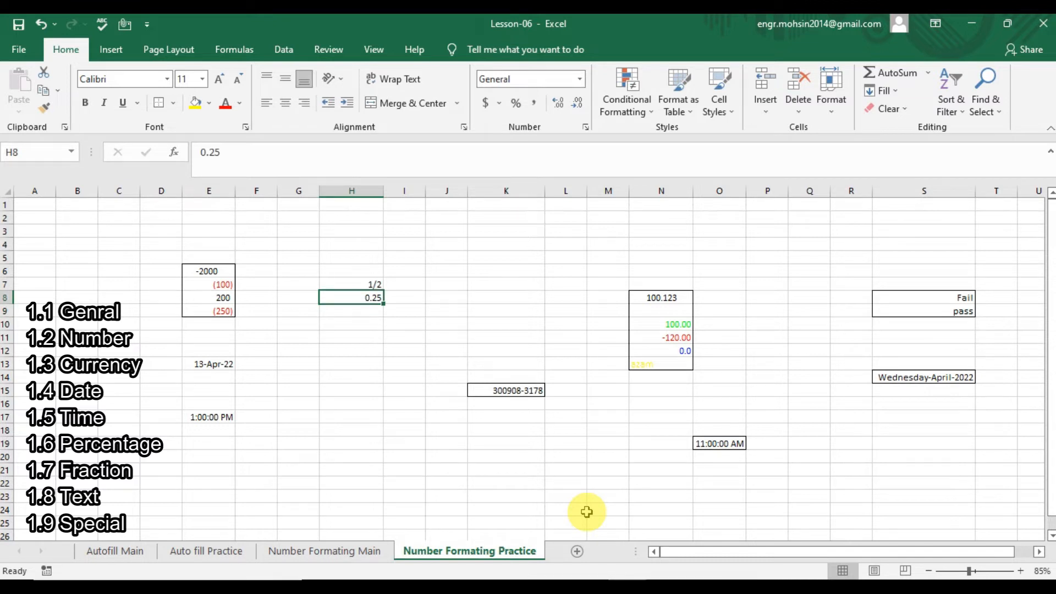
key(ctrl+1)
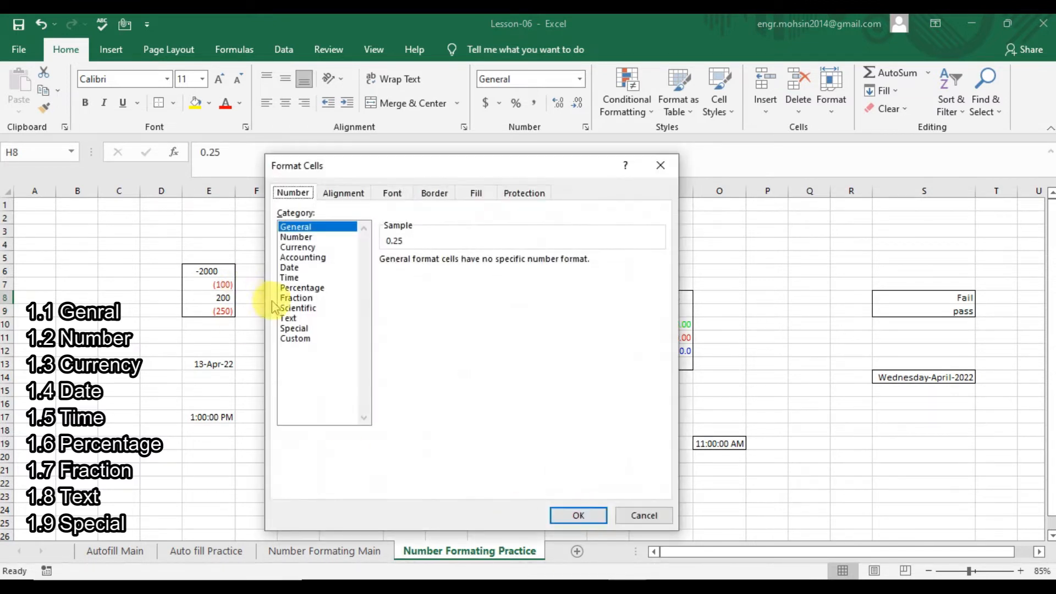
click(291, 298)
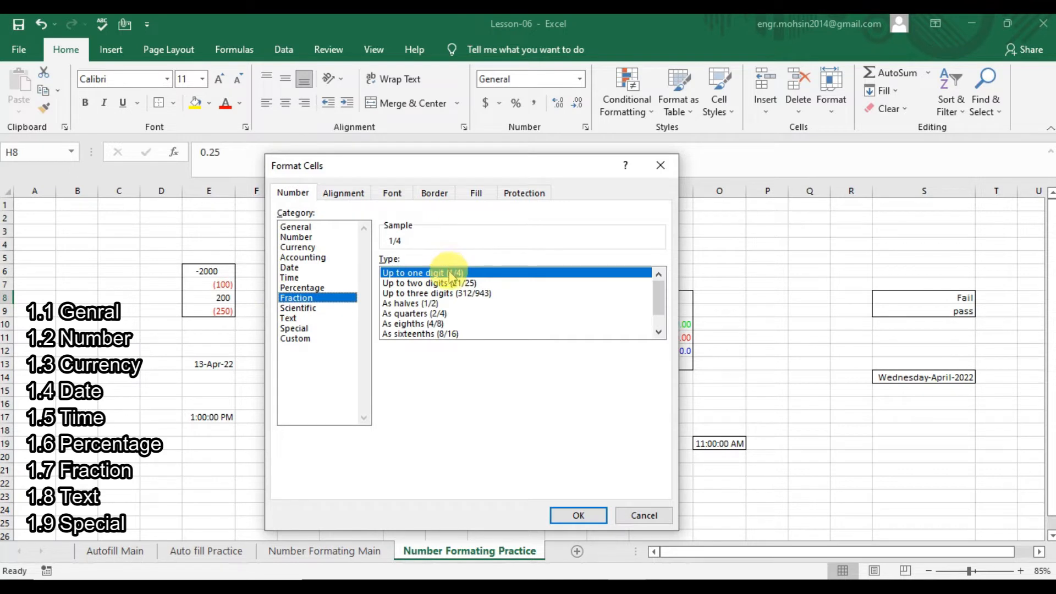
click(578, 516)
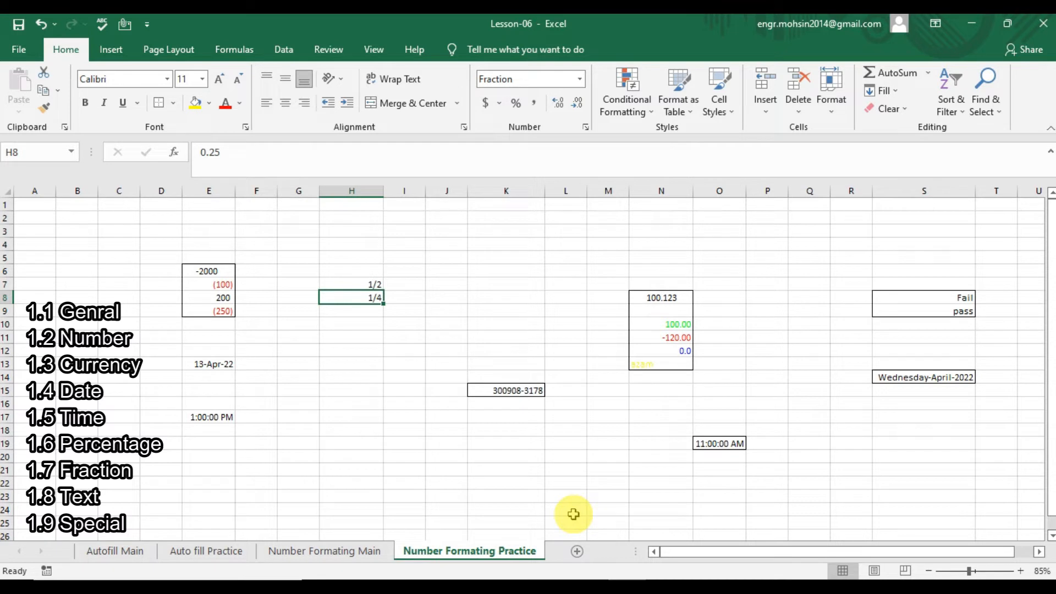
click(225, 270)
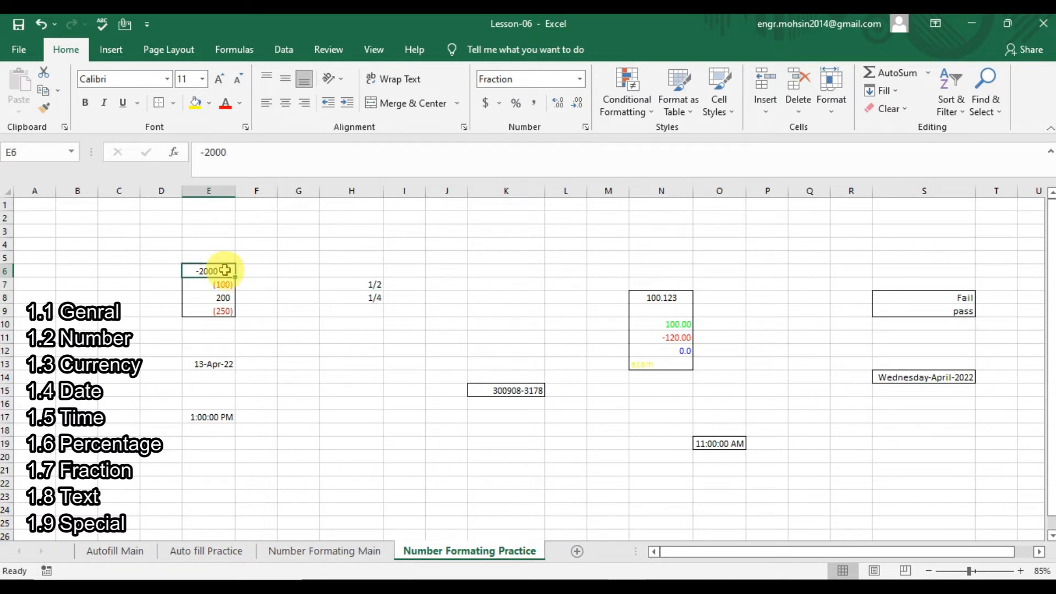
Apply the Text number format to E6 so -2000 stays exactly as entered.
key(ctrl+1)
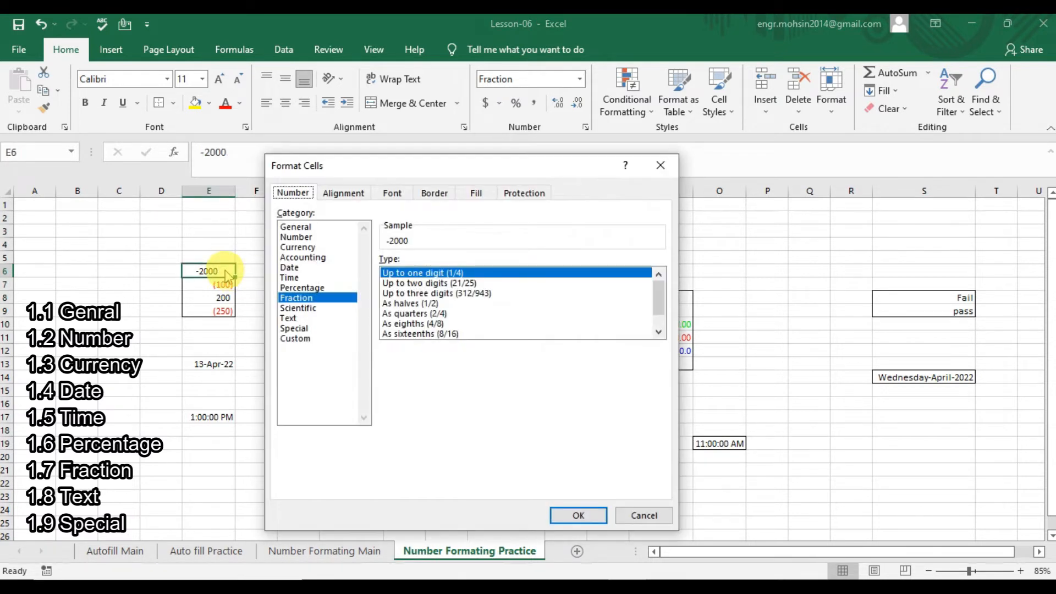
click(300, 307)
click(300, 319)
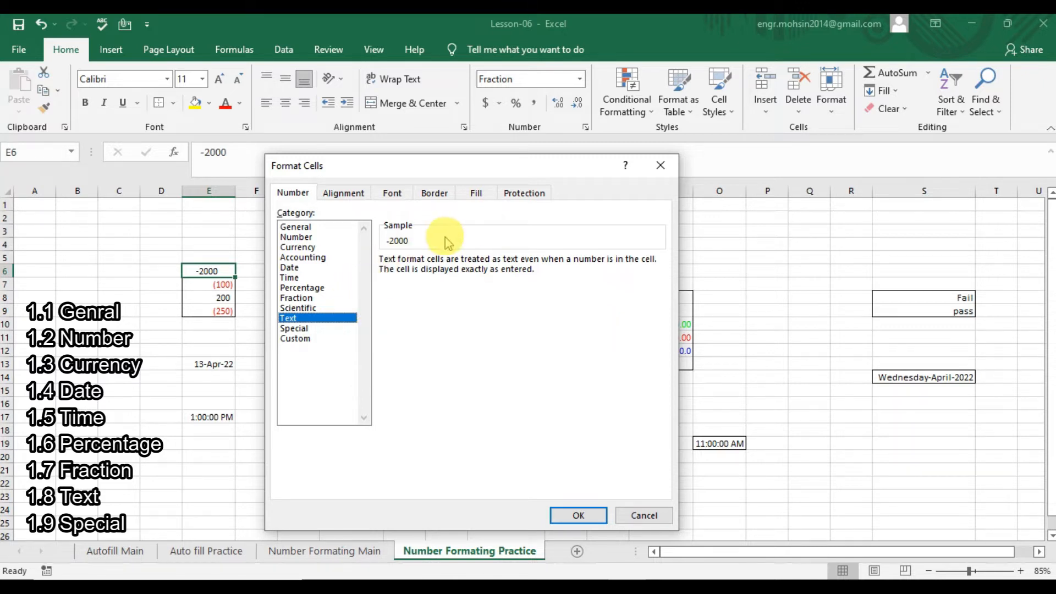
click(581, 517)
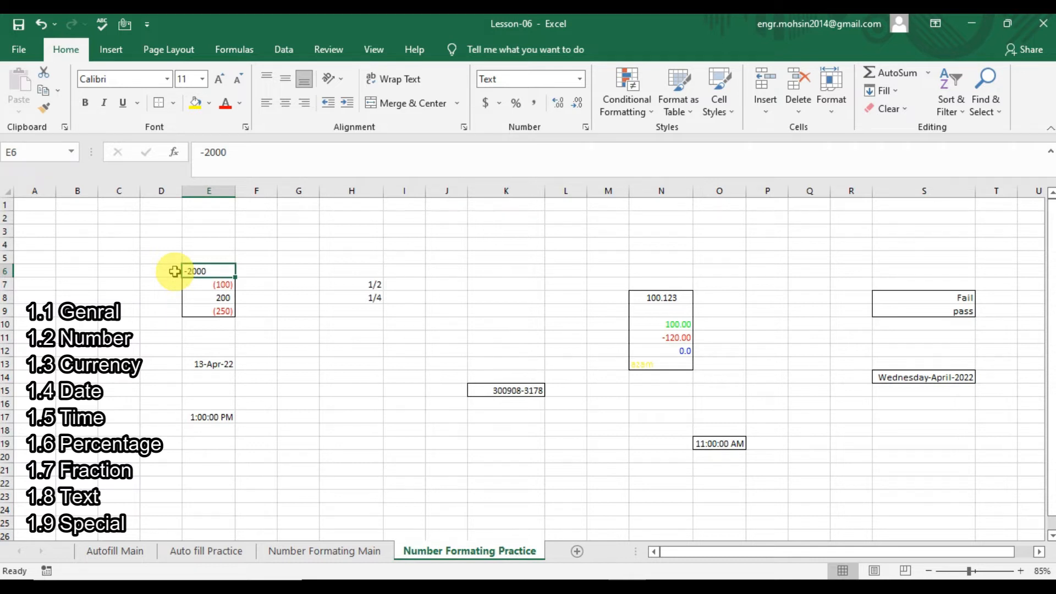
click(214, 364)
click(484, 390)
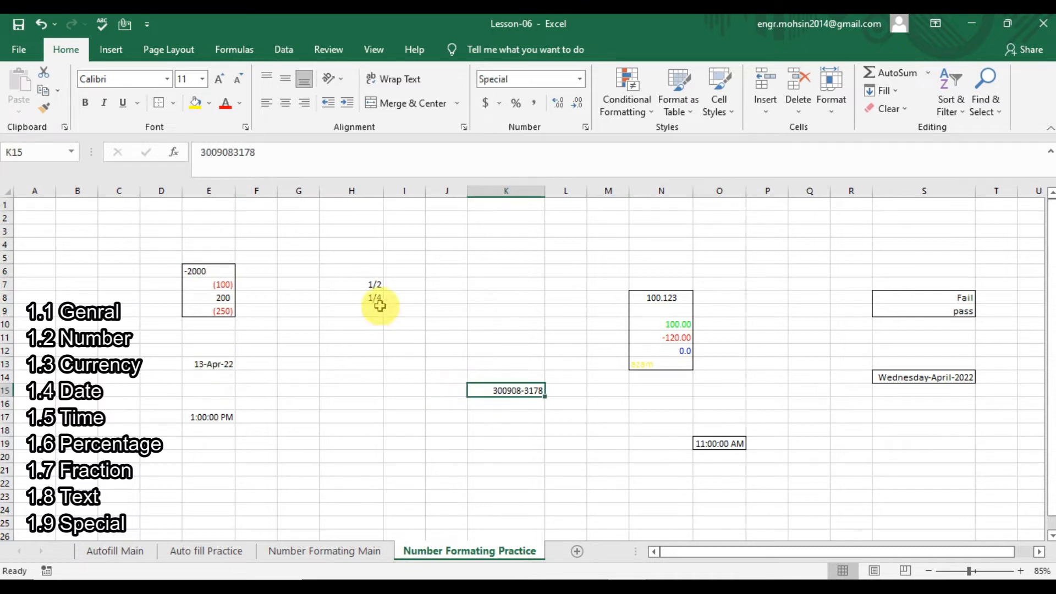
click(362, 285)
click(365, 298)
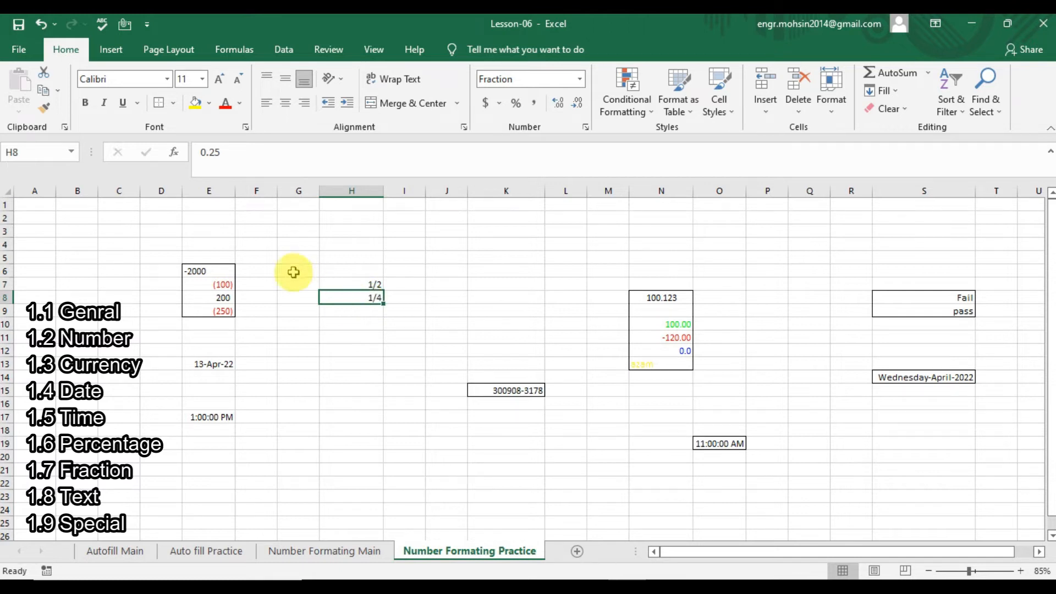
click(196, 273)
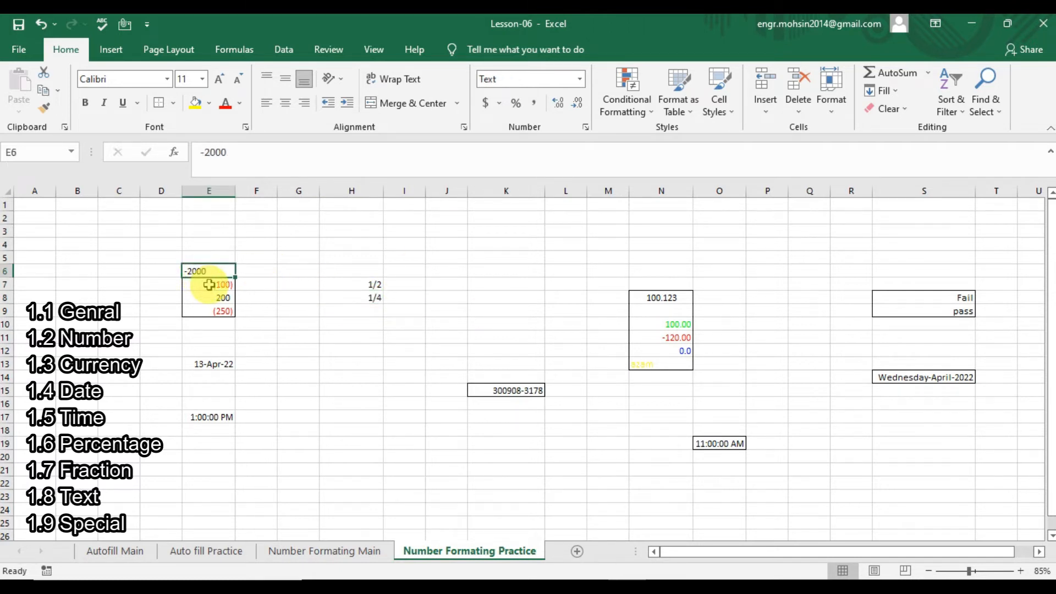
click(209, 285)
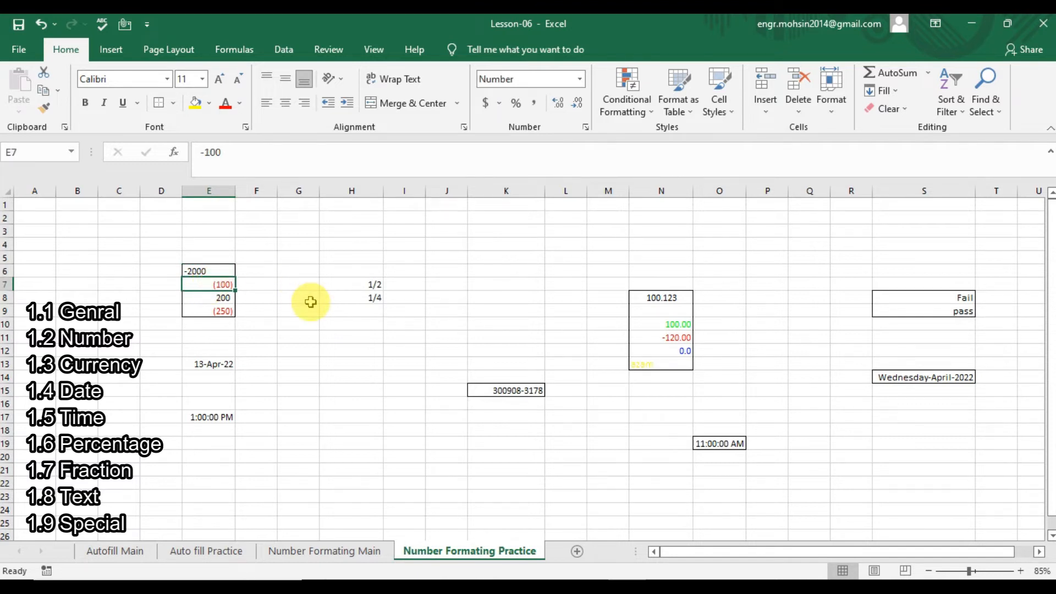
click(209, 271)
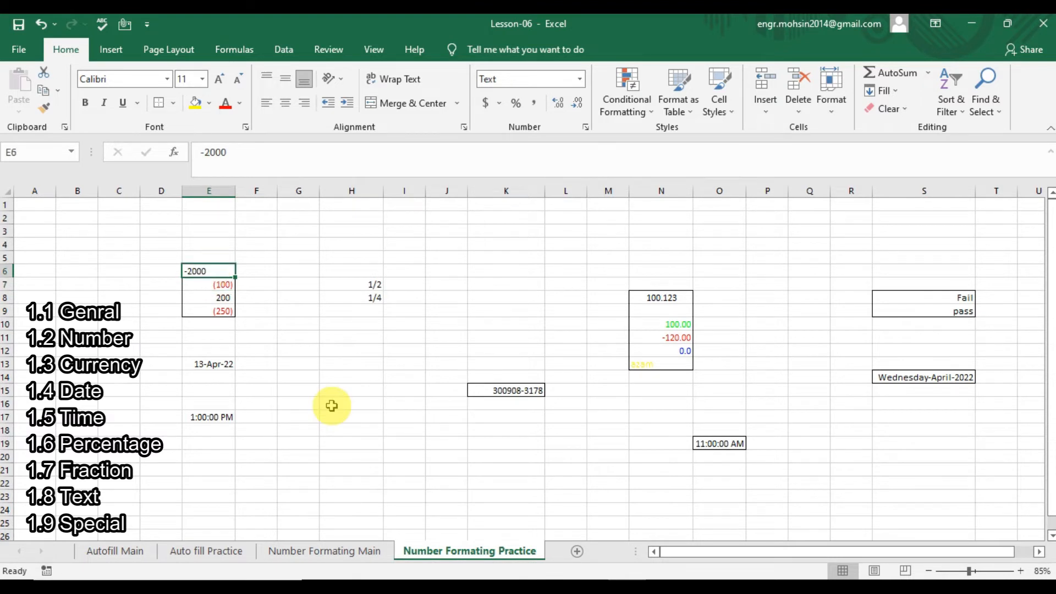
key(ctrl+1)
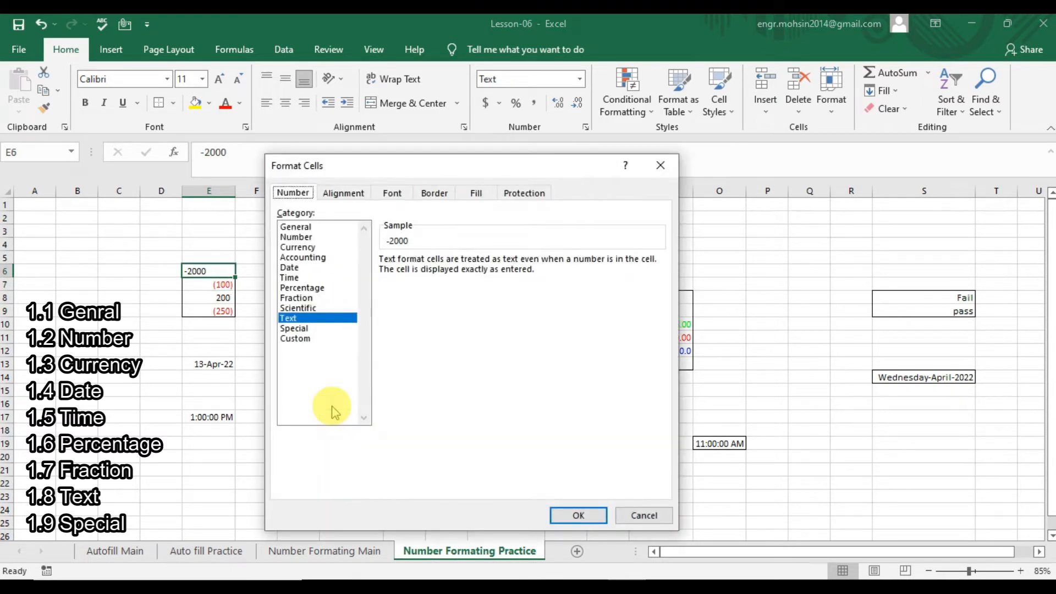
click(307, 330)
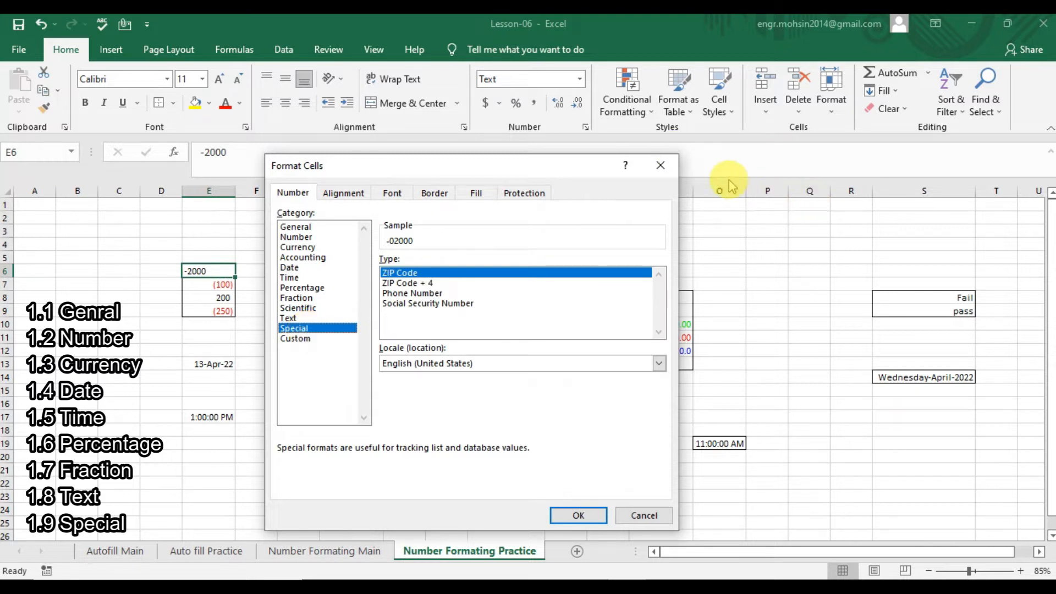
click(666, 166)
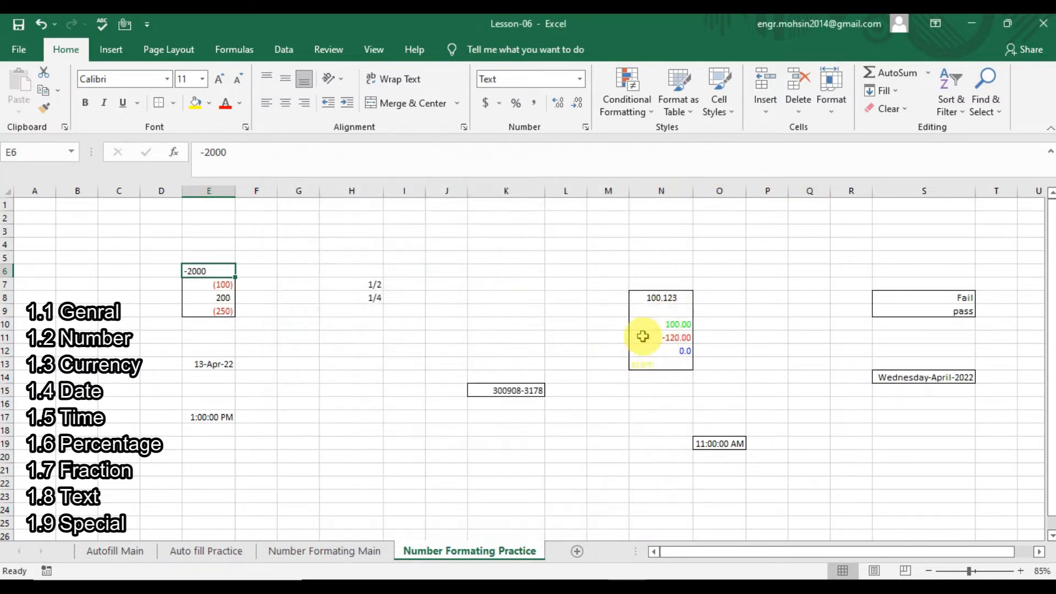
click(533, 389)
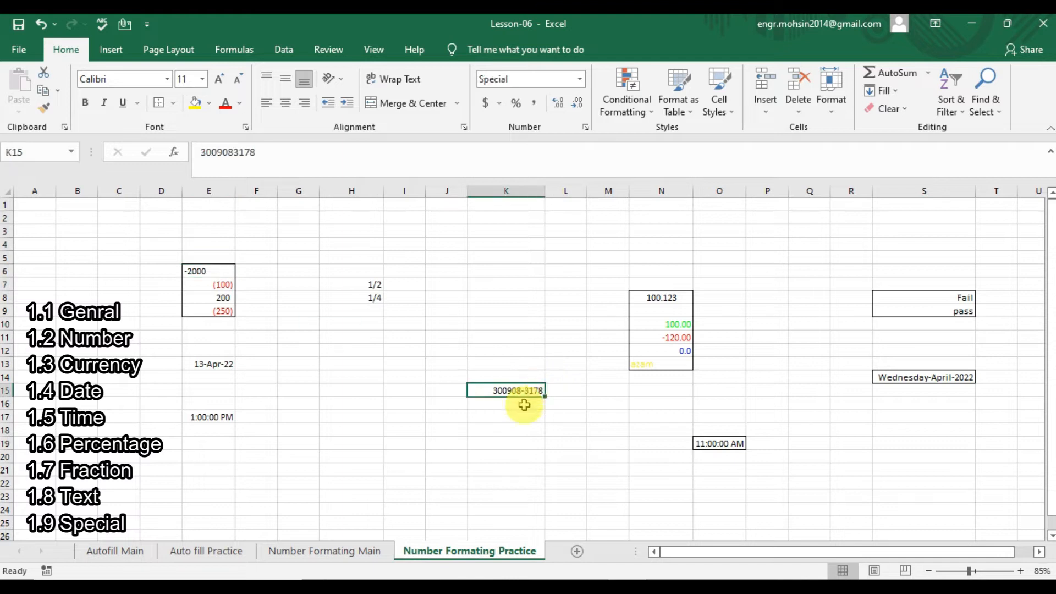
click(338, 390)
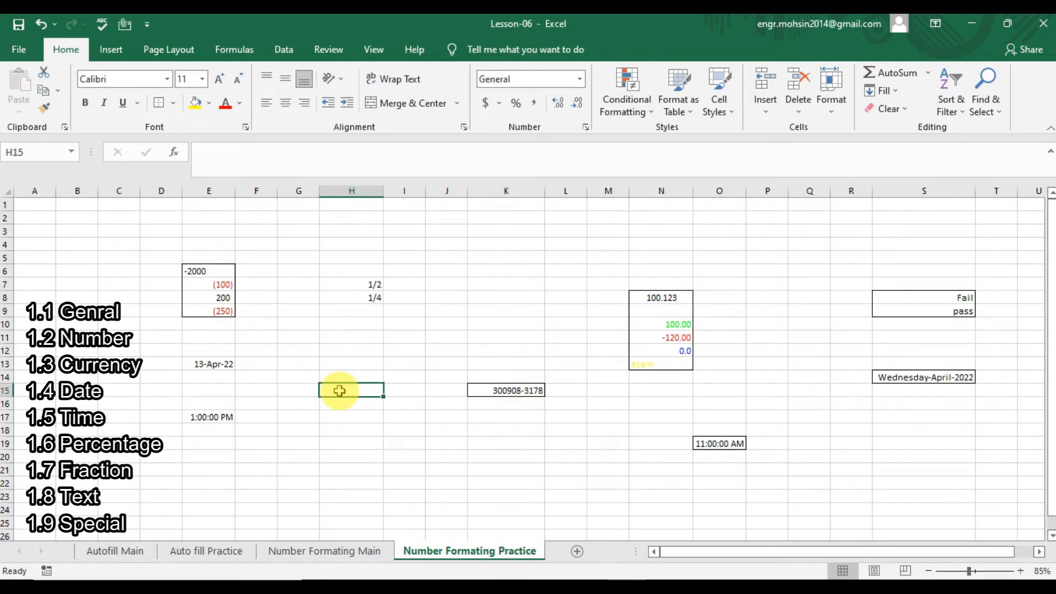
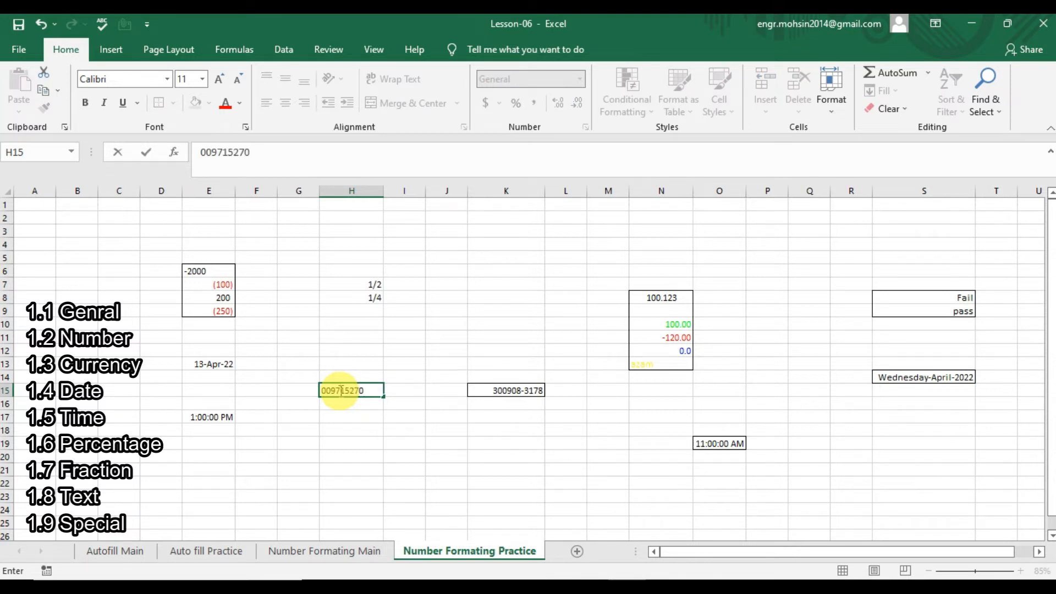
Enter a phone number in H15 and apply the Special Phone Number format.
key(Return)
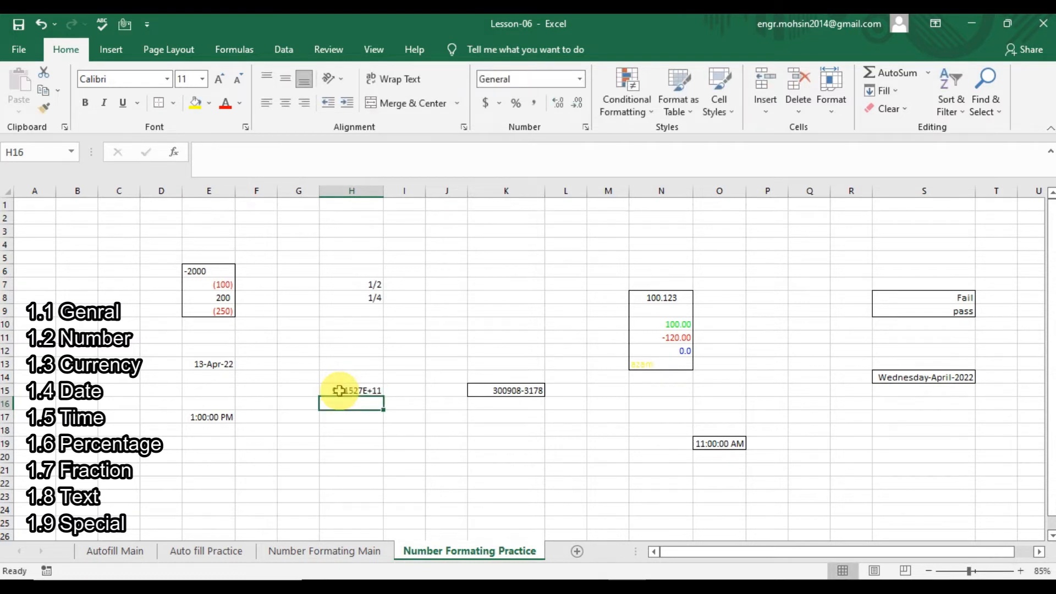
click(338, 390)
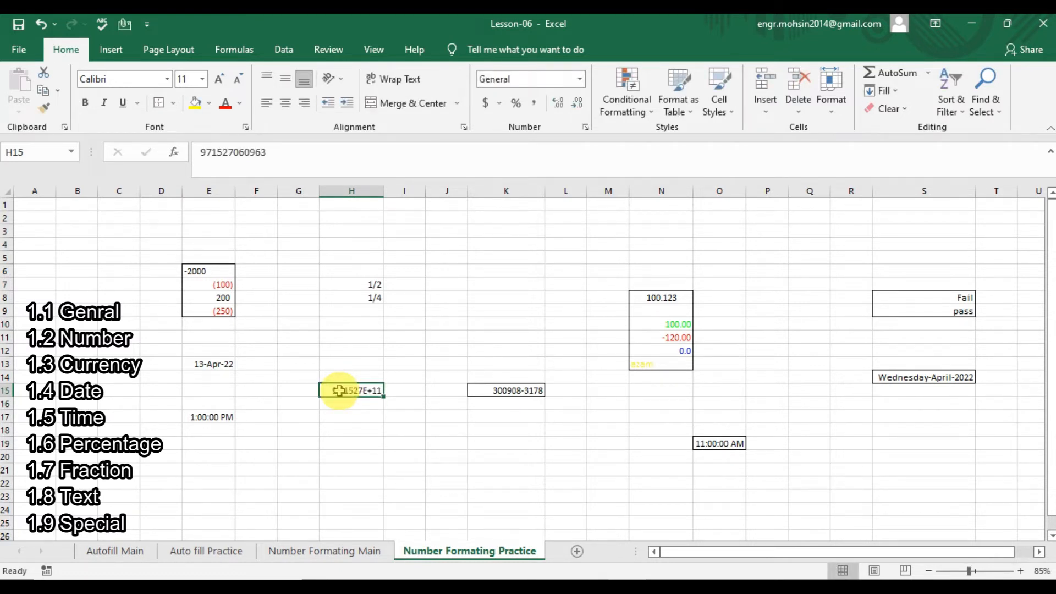
key(ctrl+1)
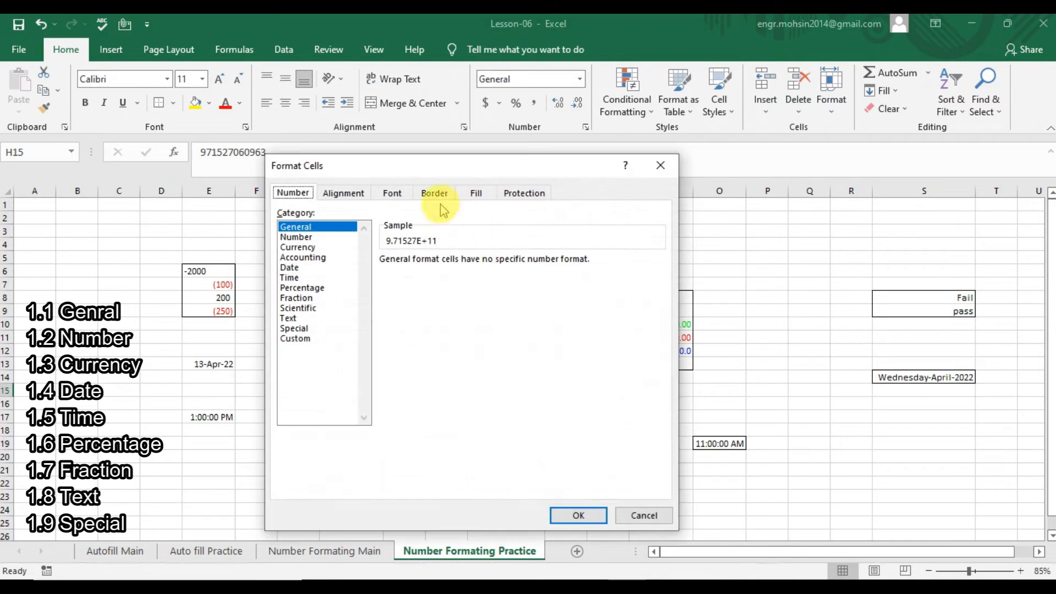
click(295, 329)
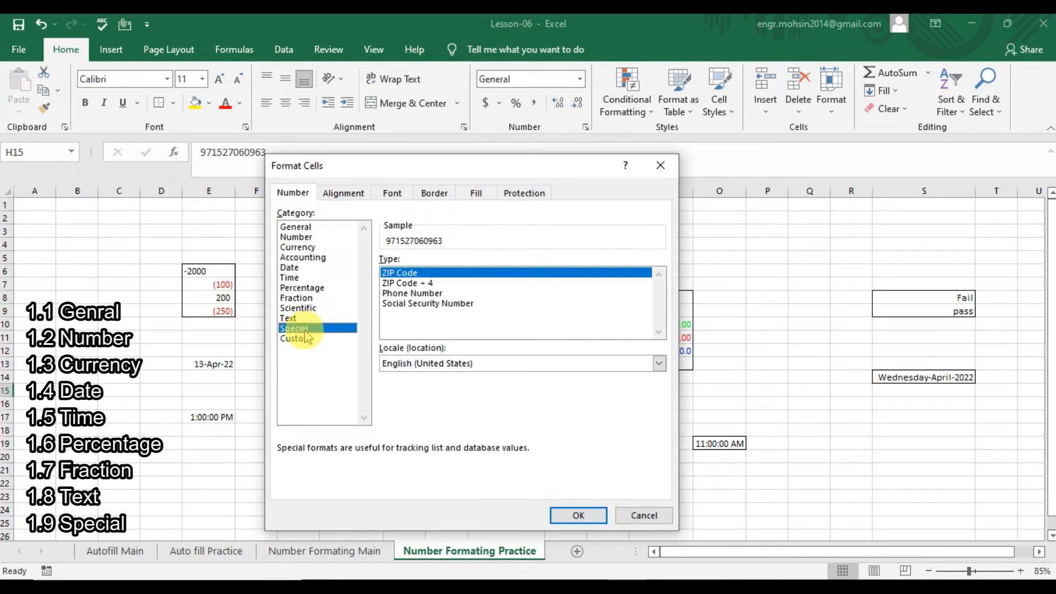
click(433, 294)
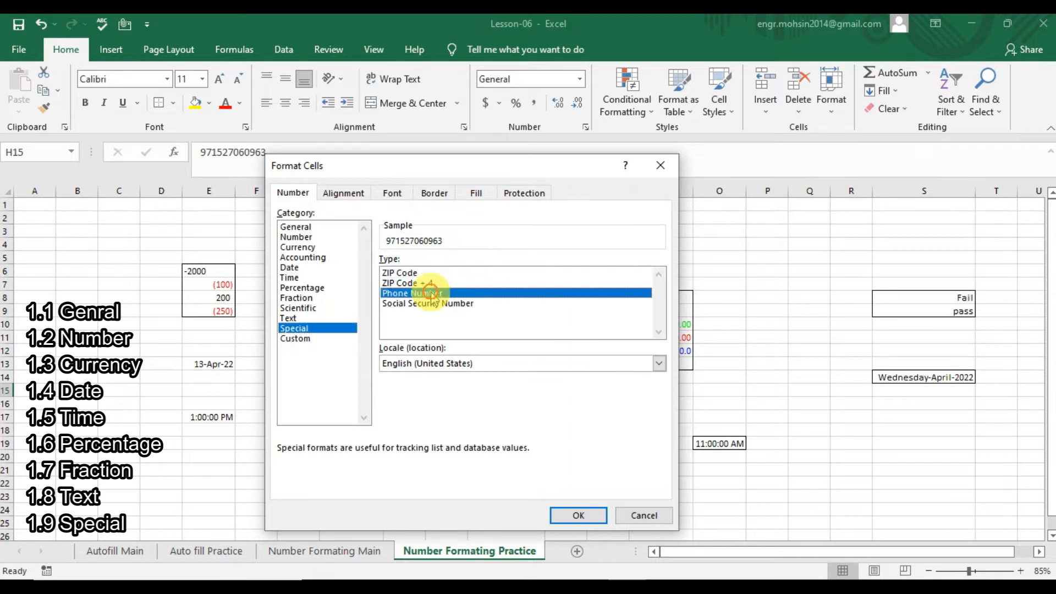
click(574, 517)
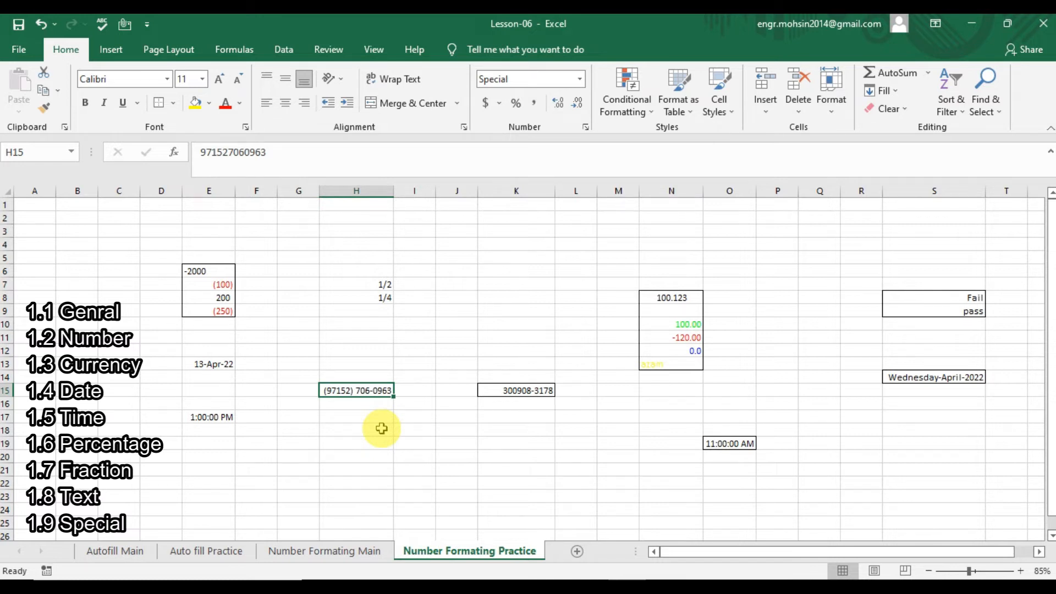
Move between cells H14–H16, then open the number format settings for E6.
key(Down)
key(Up)
key(Down)
key(Up)
key(Up)
key(Down)
click(221, 271)
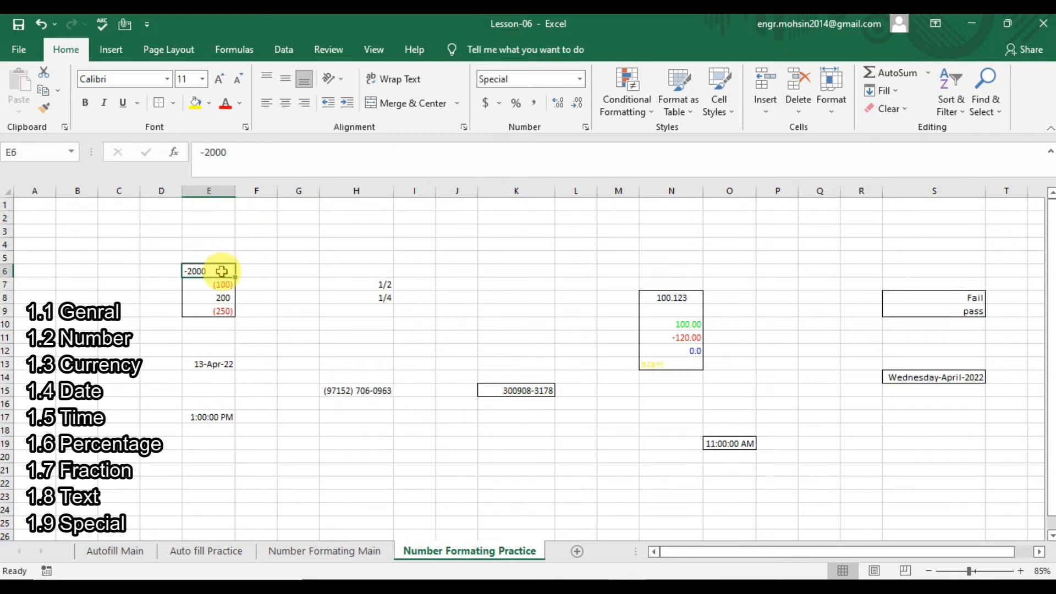
key(ctrl+1)
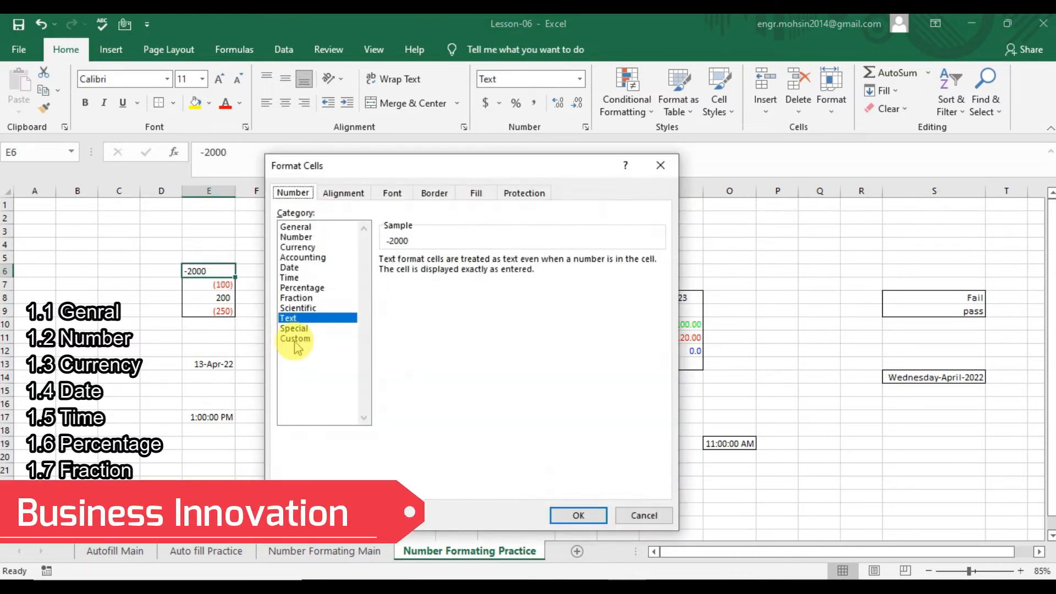
Preview the Special and Custom categories, cancel unchanged, and go to the Number Formating Main sheet.
click(300, 330)
click(302, 339)
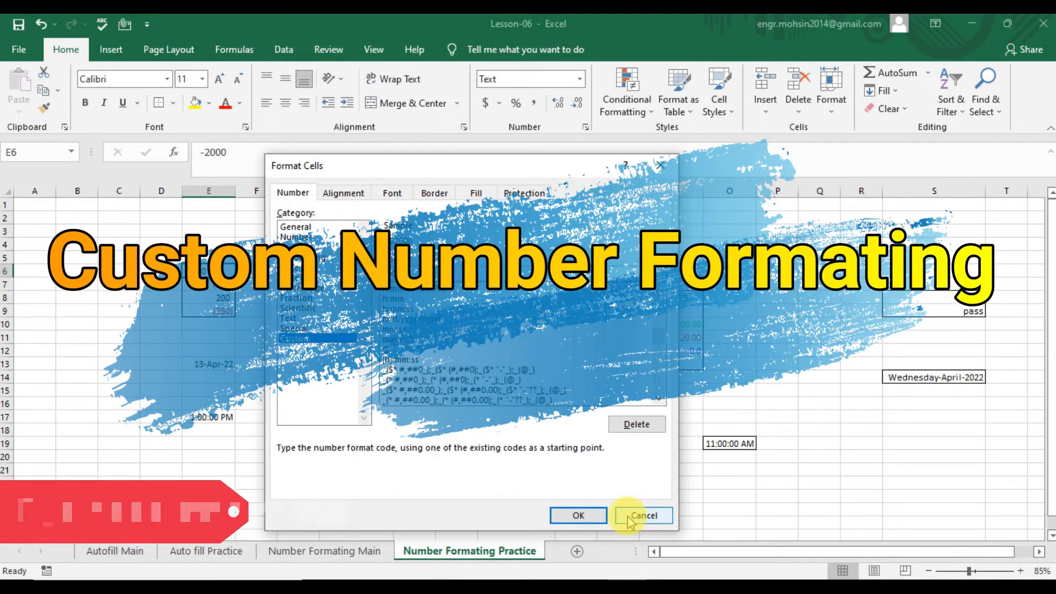
click(628, 517)
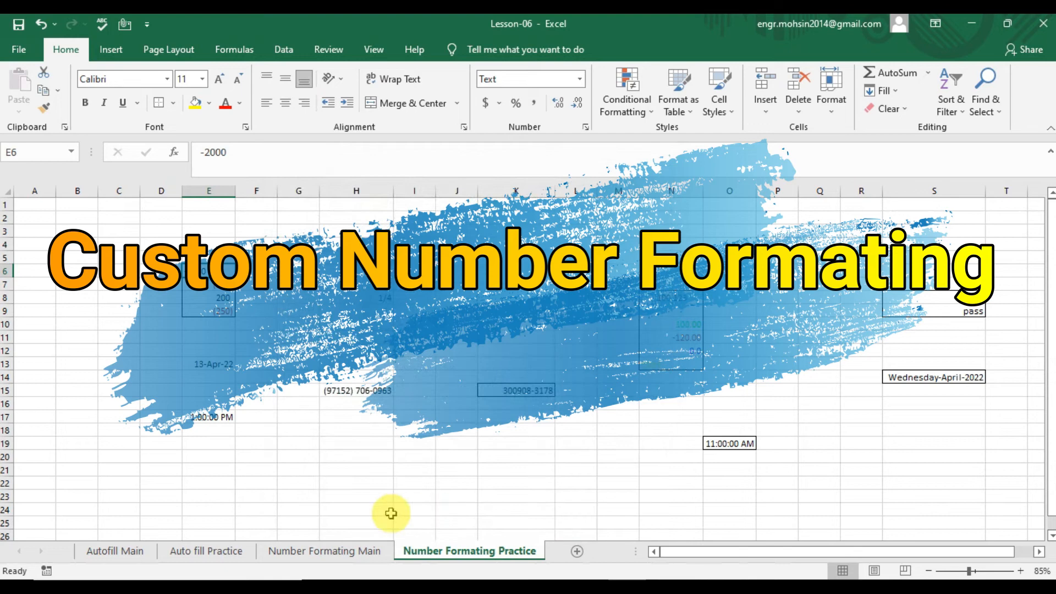
click(360, 551)
click(127, 435)
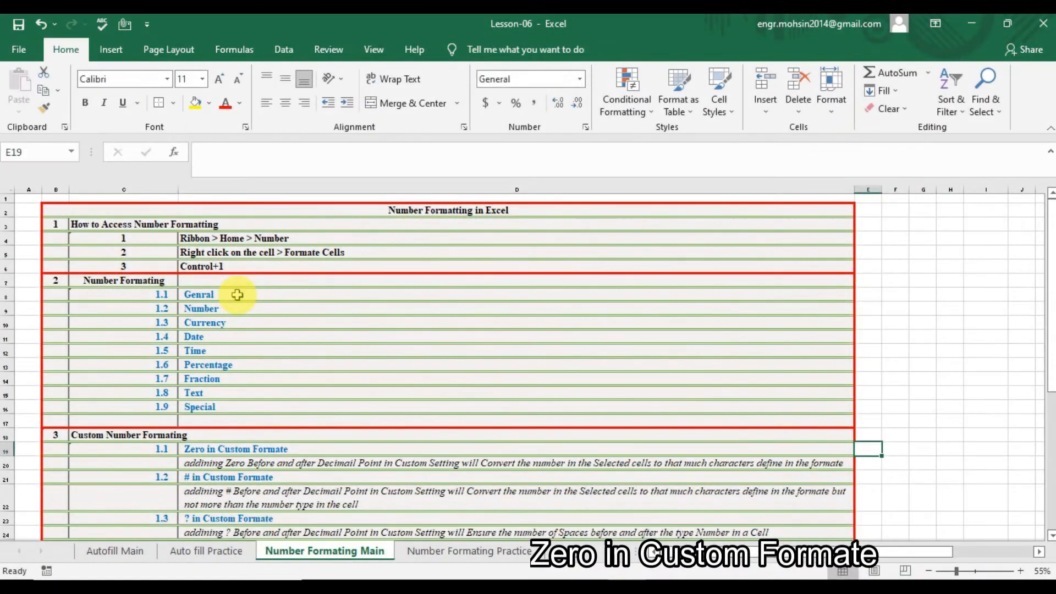
Read the Custom Number Formating notes, then return to the Practice sheet and select G4.
key(Down)
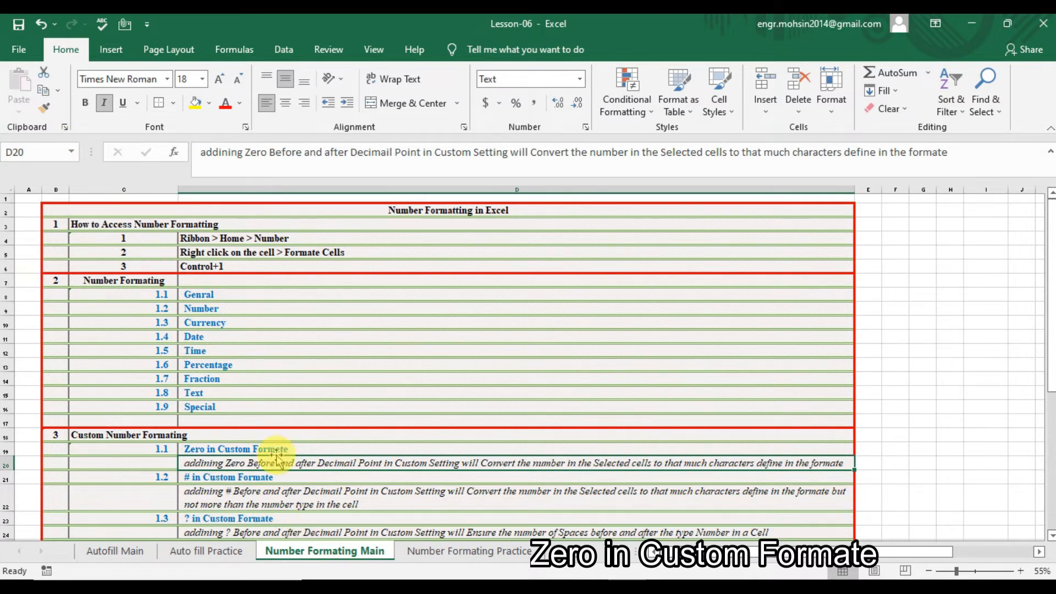
click(506, 552)
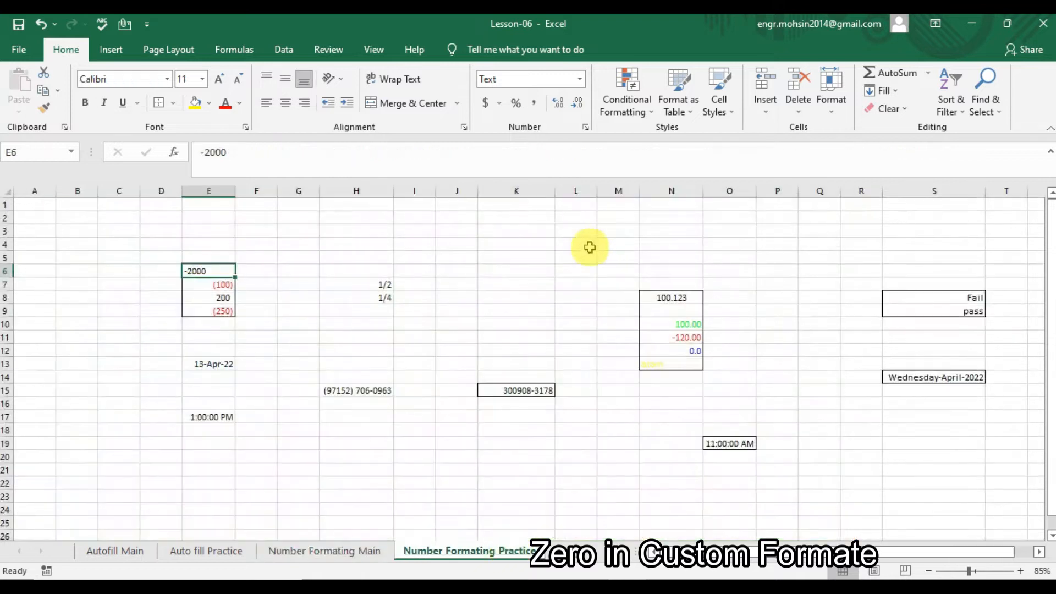
click(292, 243)
Enter 1000.123456 in G4 and open its Custom number format settings.
text(1)
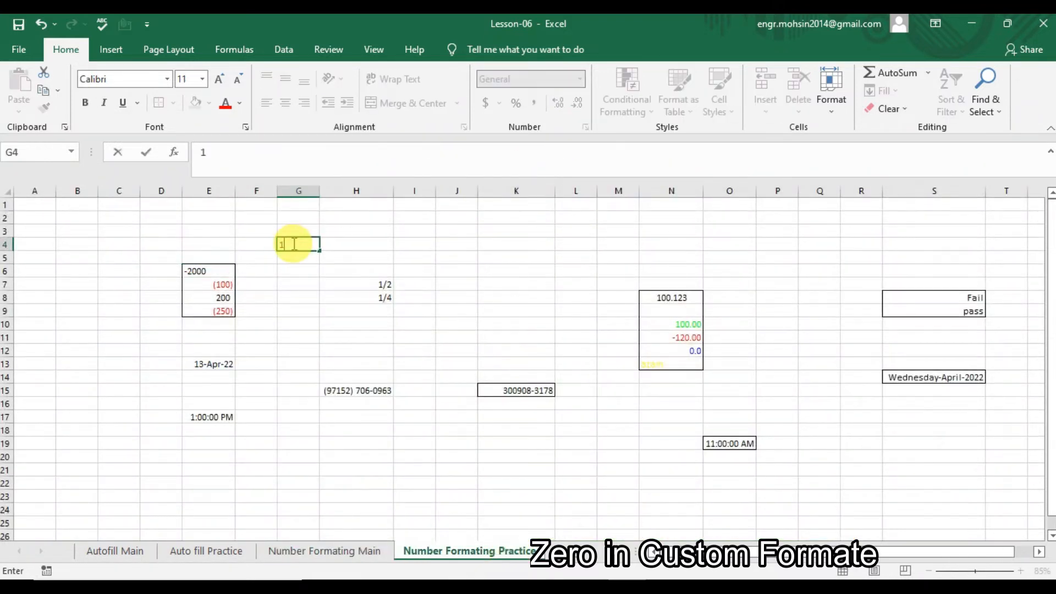
text(000.123456)
key(Return)
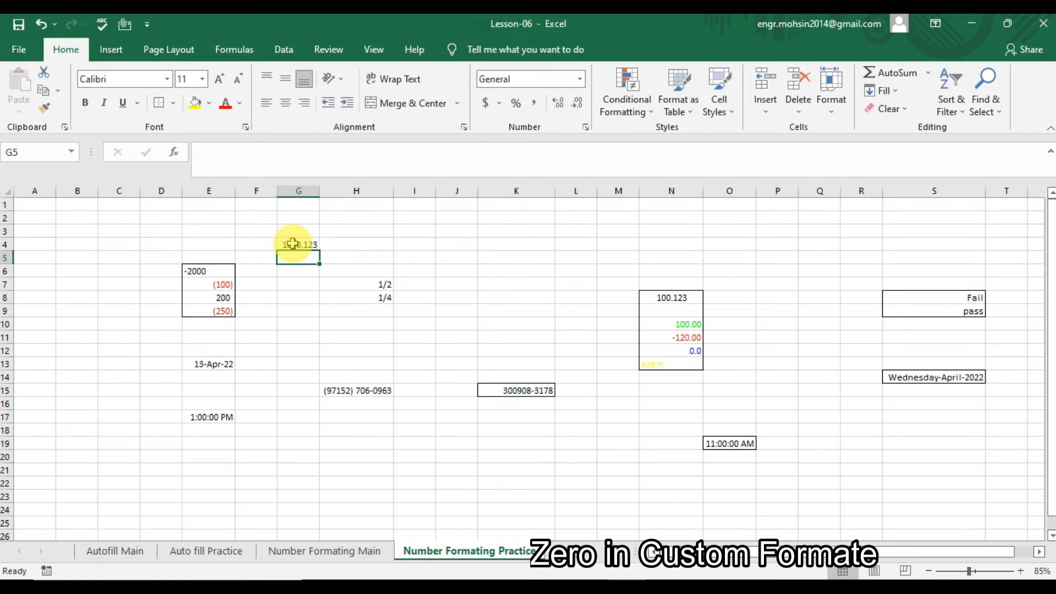
click(293, 244)
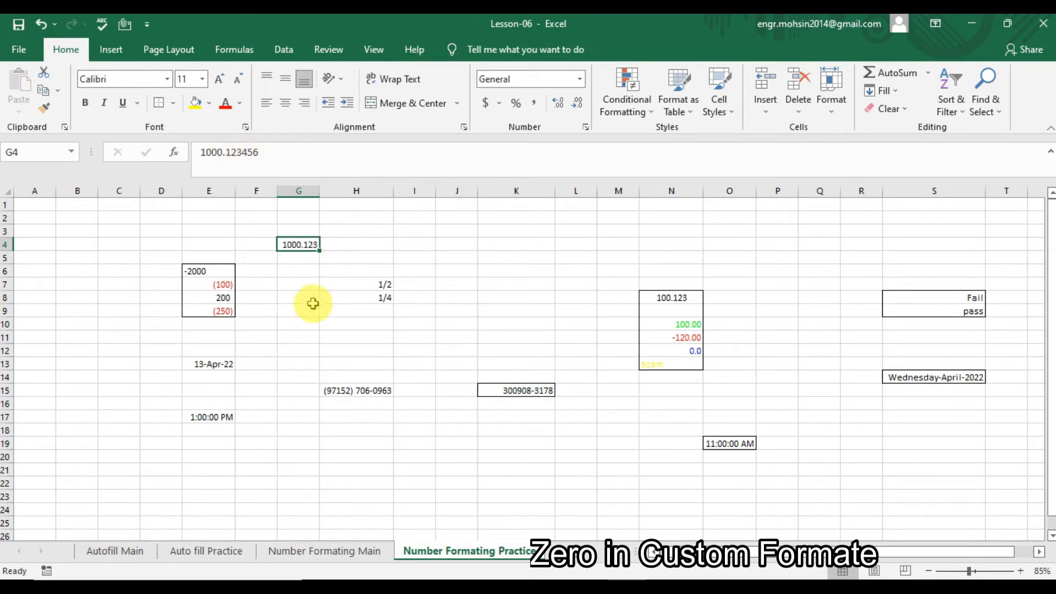
click(302, 282)
click(305, 243)
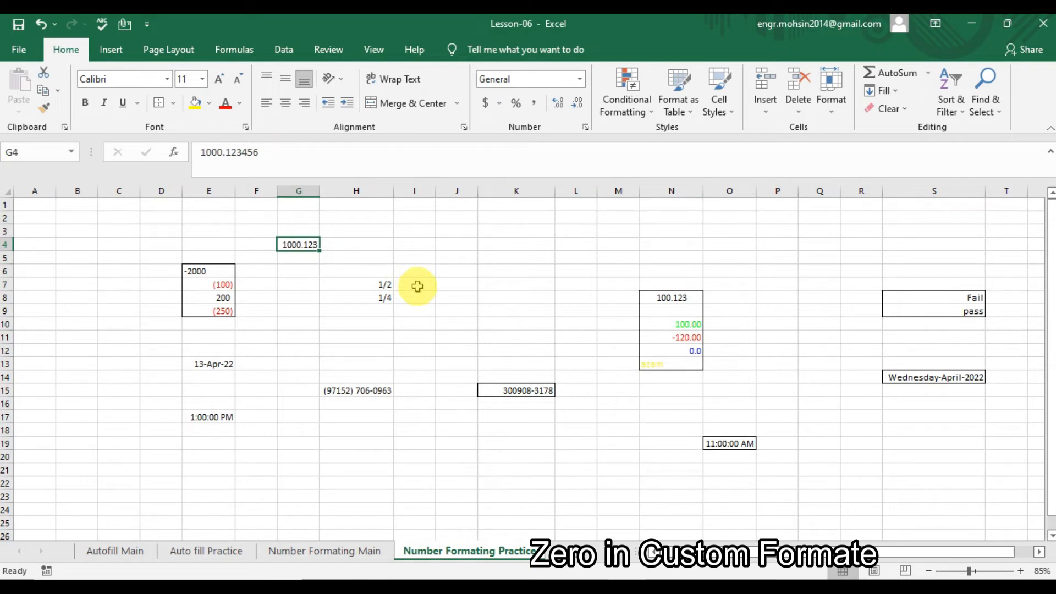
key(ctrl+1)
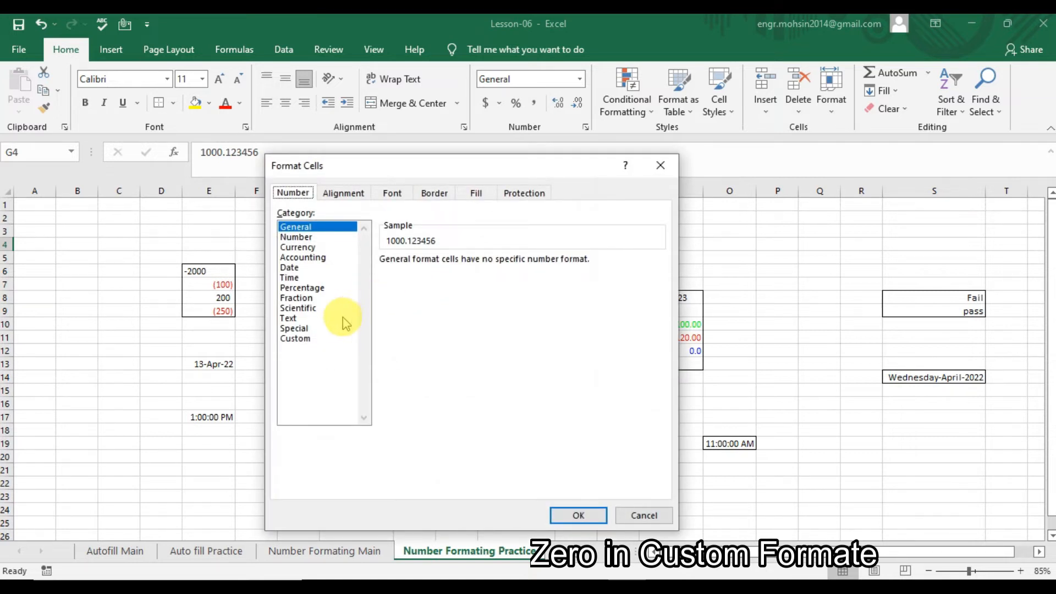
click(308, 338)
Replace G4's General code with 00000000.000000000000 so it shows 00001000.123456000000.
click(423, 274)
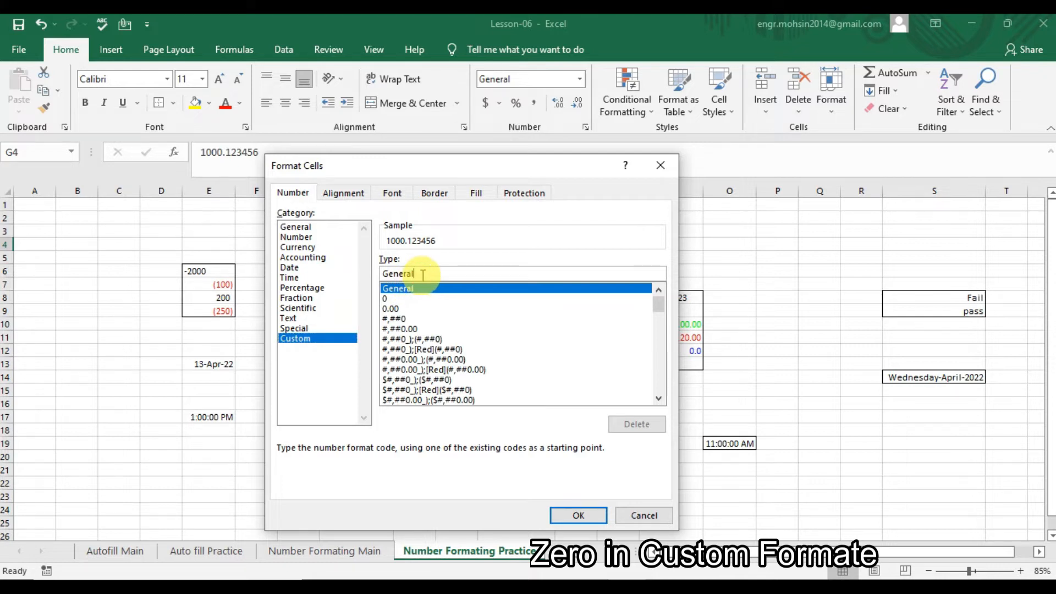
key(BackSpace)
key(BackSpace)
key(BackSpace)
key(BackSpace)
key(BackSpace)
key(BackSpace)
key(BackSpace)
text(00000)
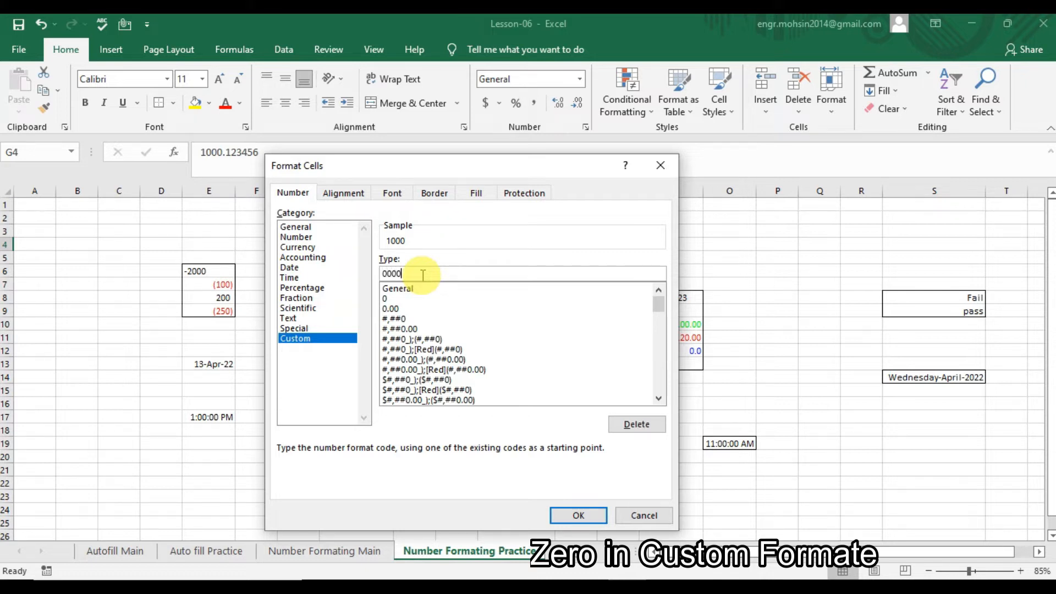
key(BackSpace)
text(00000.0000000)
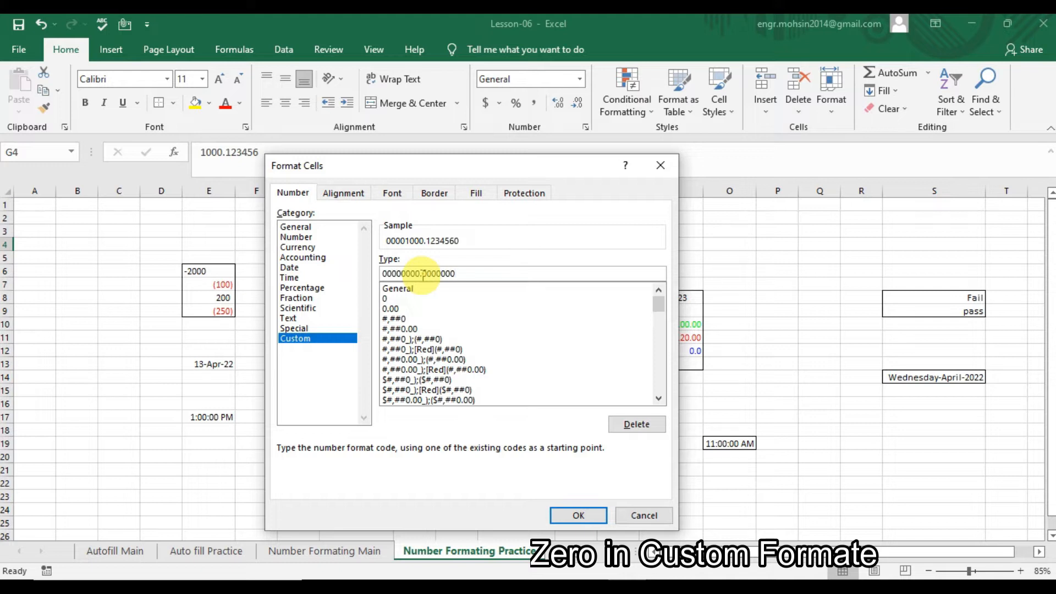
text(00000)
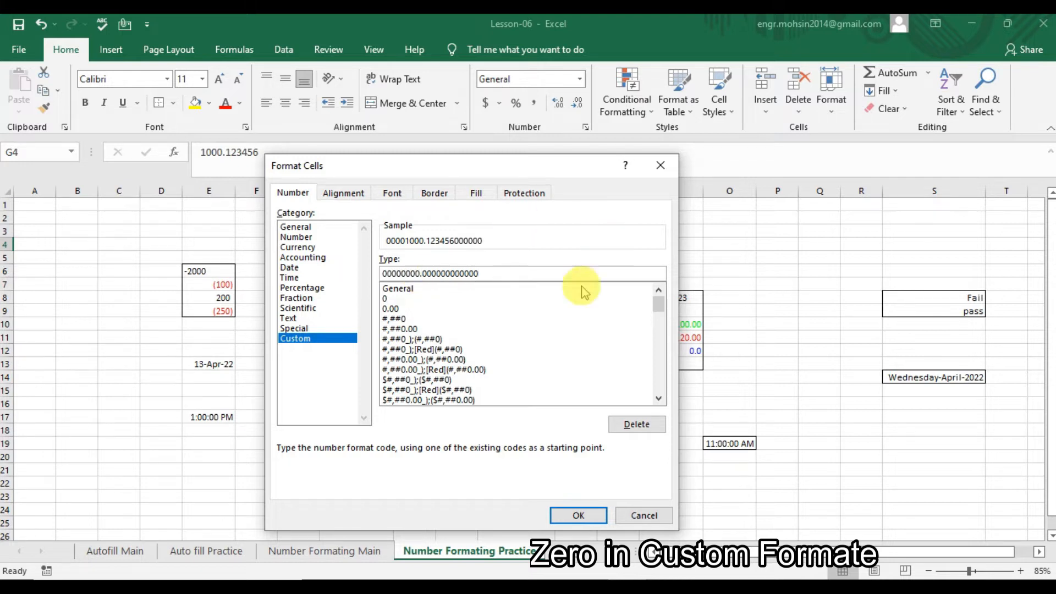
click(578, 515)
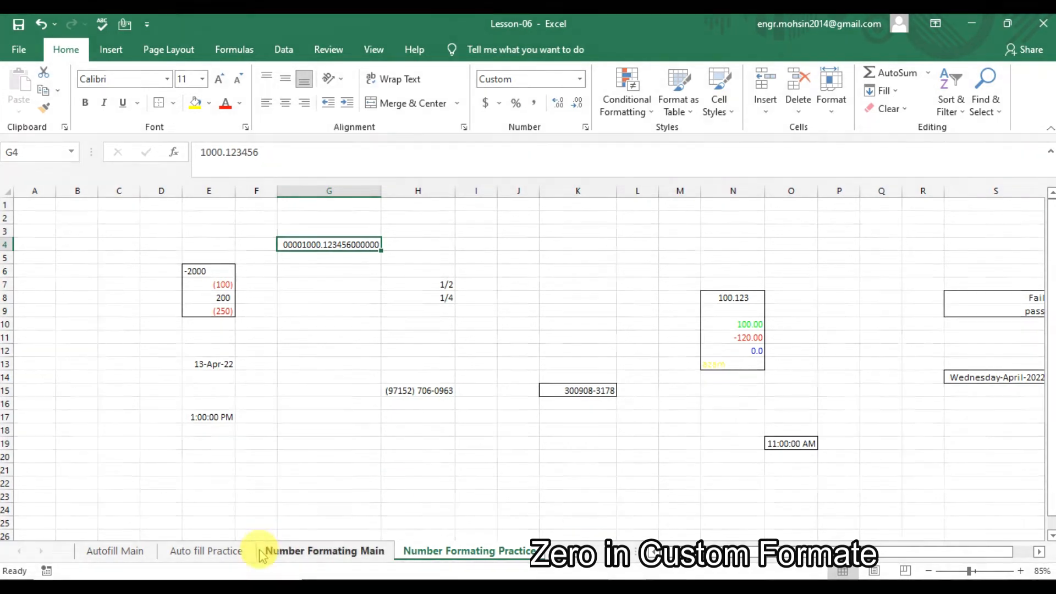
click(264, 549)
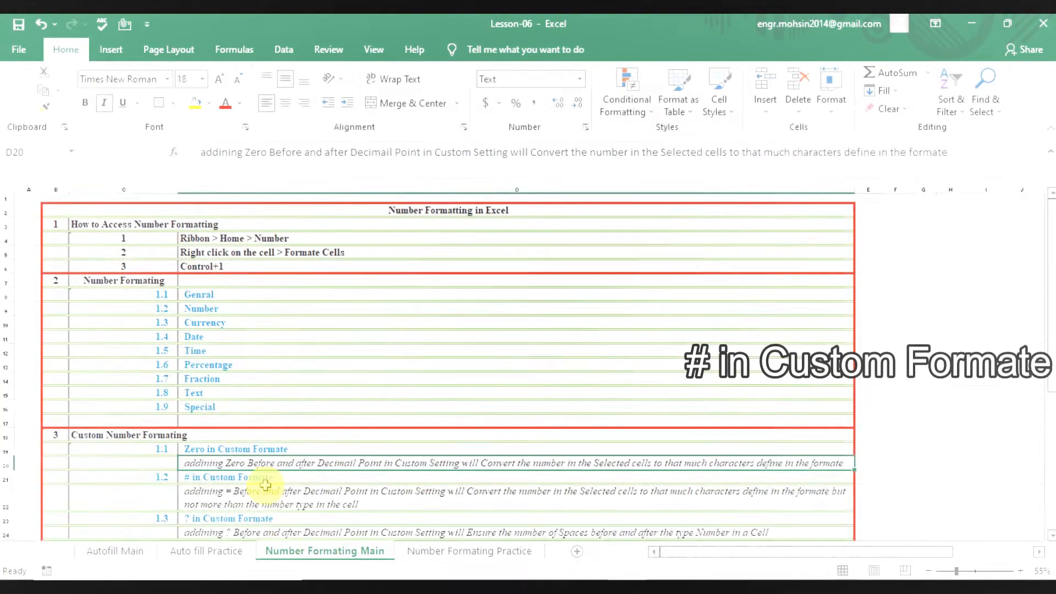
click(242, 475)
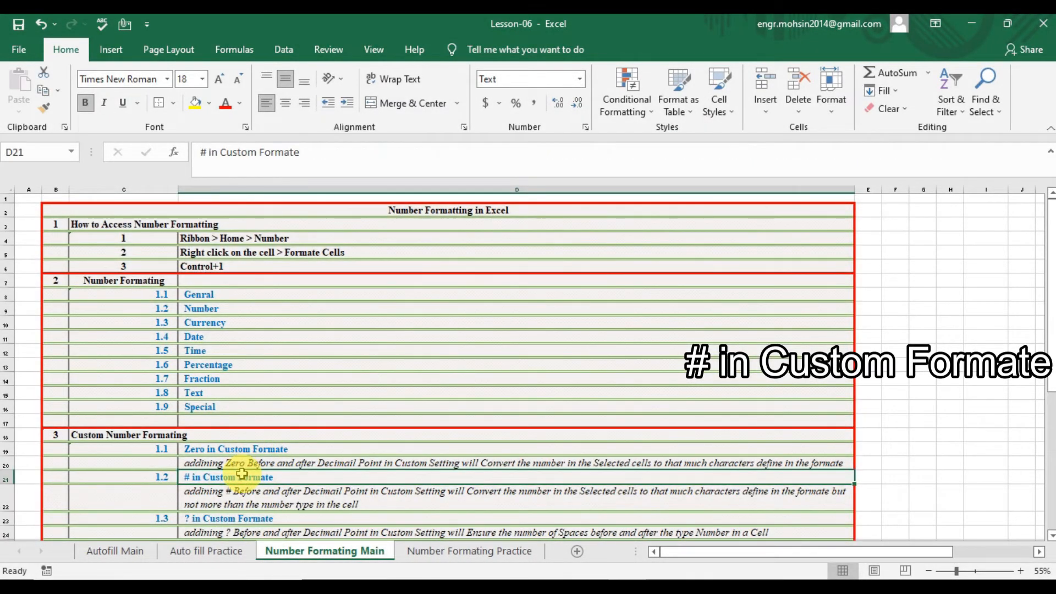
key(Down)
key(Down)
key(Down)
key(Down)
key(Down)
key(Down)
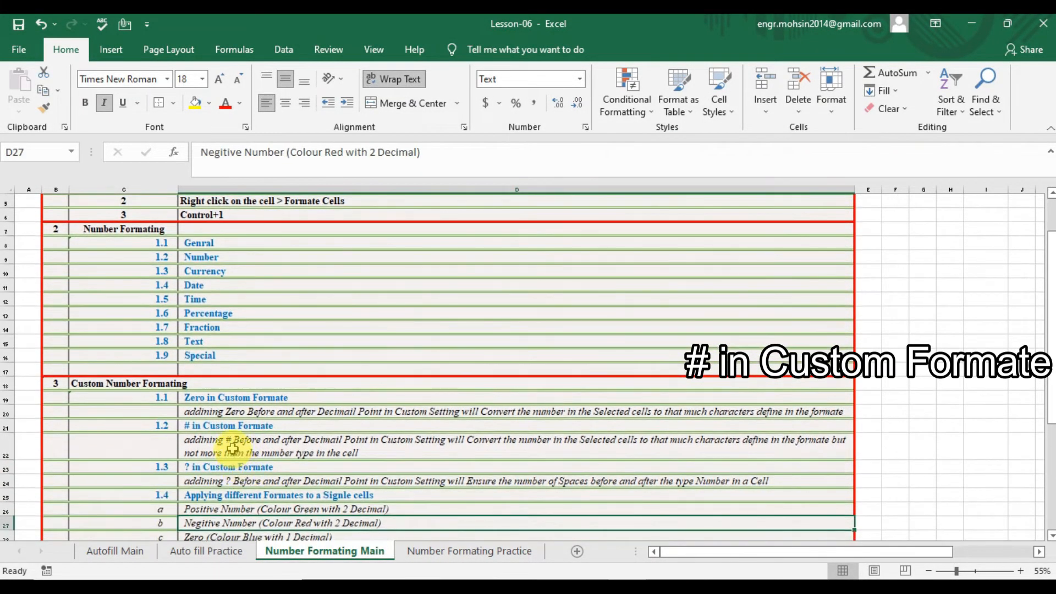
click(232, 448)
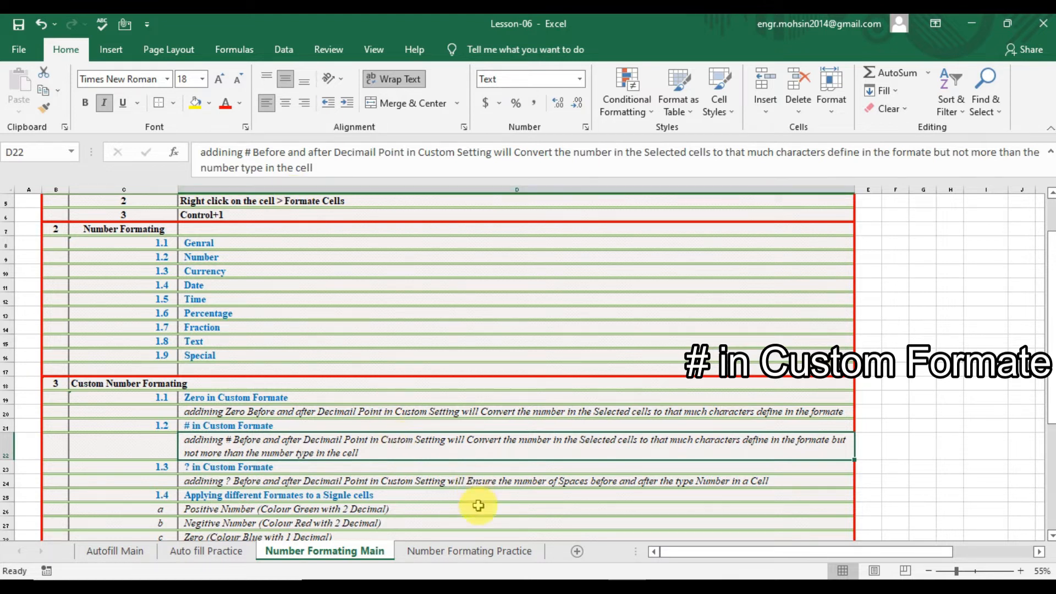
click(468, 551)
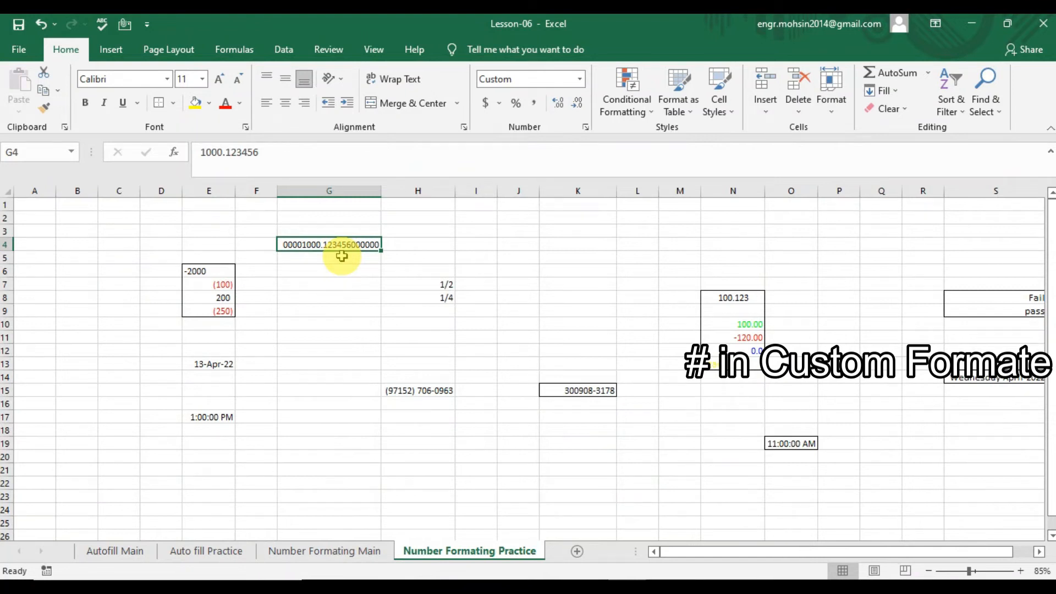
key(ctrl+1)
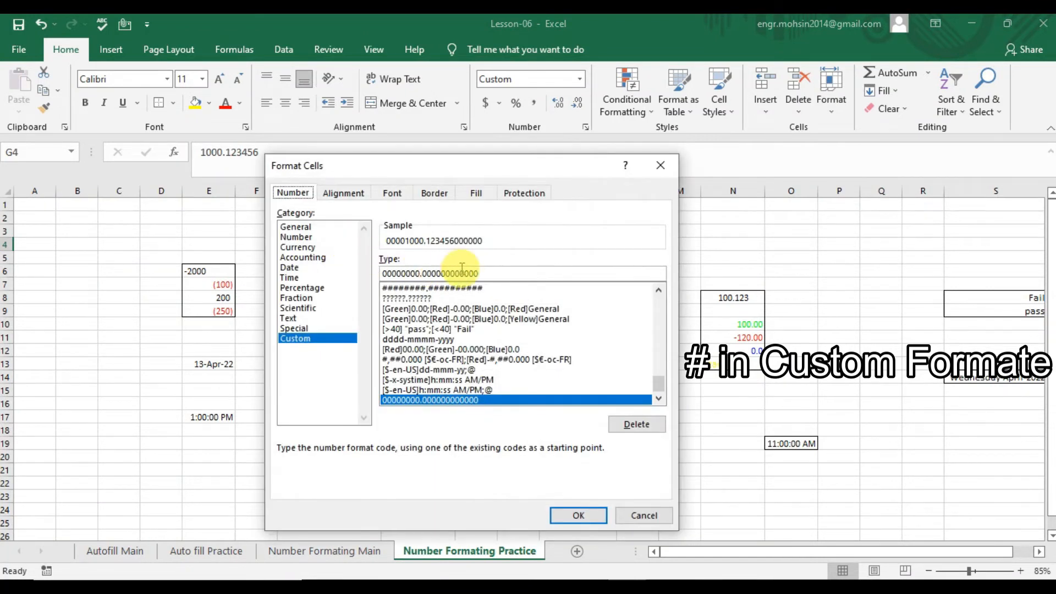
Replace G4's zero-padded code with a #####.### style placeholder code, showing 1000.123456.
click(482, 272)
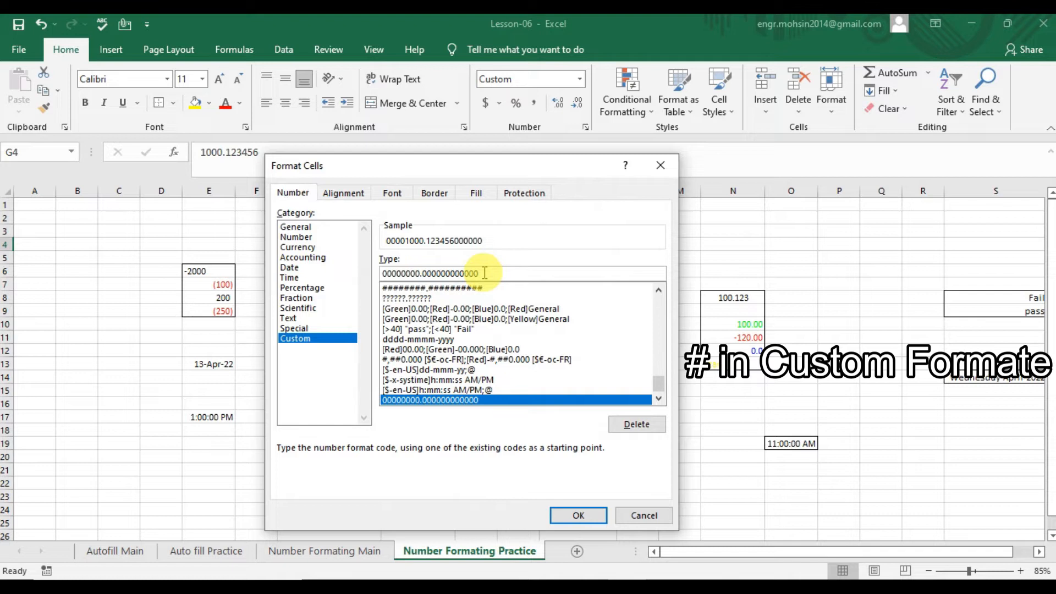
key(BackSpace)
key(BackSpace)
key(BackSpace)
key(BackSpace)
key(BackSpace)
key(BackSpace)
key(BackSpace)
key(BackSpace)
key(BackSpace)
key(BackSpace)
key(BackSpace)
key(BackSpace)
key(BackSpace)
key(BackSpace)
key(BackSpace)
key(BackSpace)
key(BackSpace)
key(BackSpace)
key(BackSpace)
key(BackSpace)
key(BackSpace)
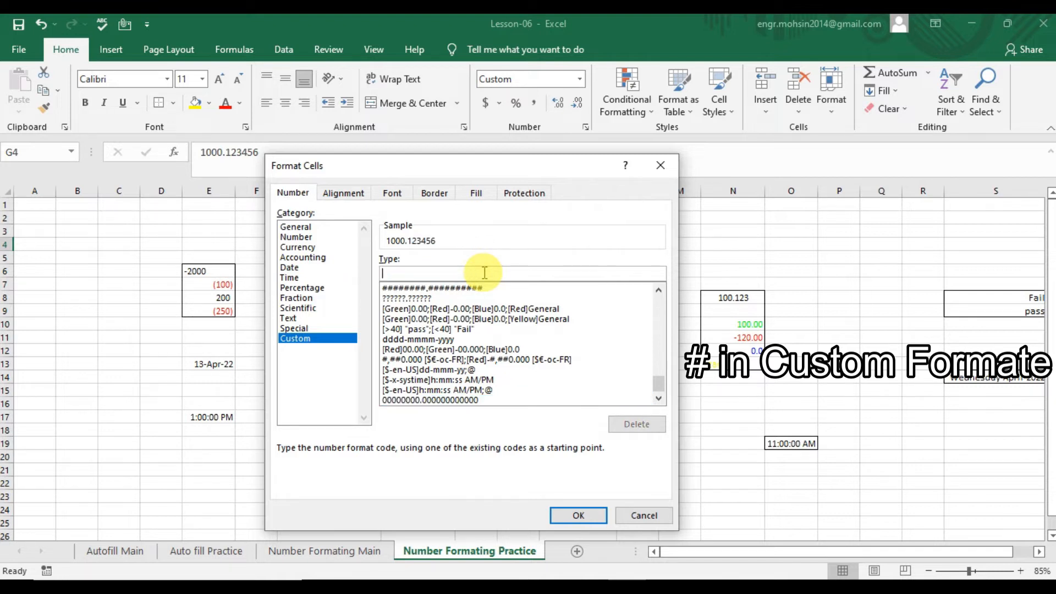
text(#####.#########)
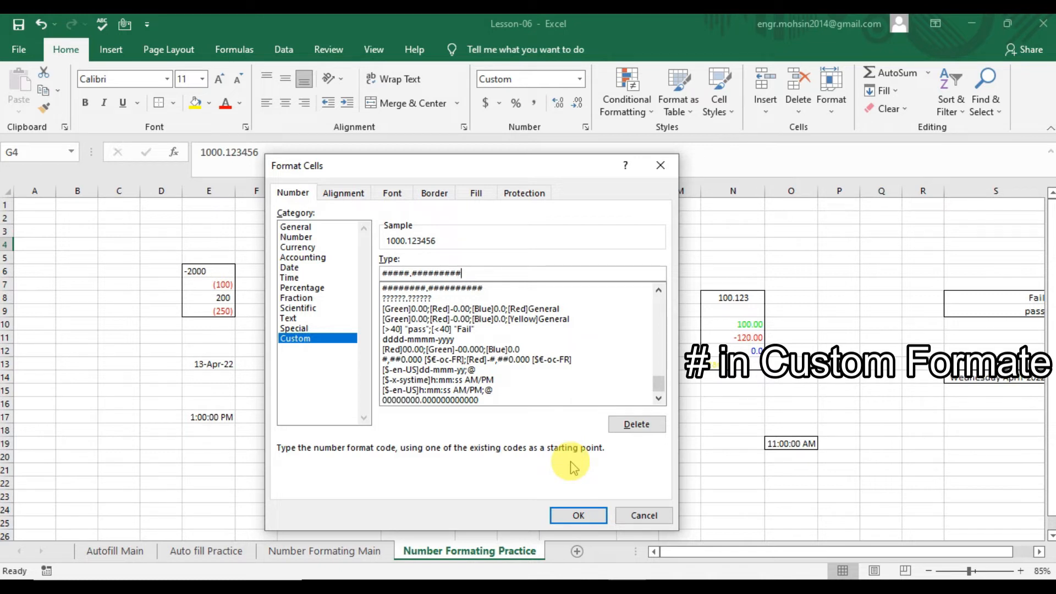
key(BackSpace)
key(BackSpace)
key(BackSpace)
key(BackSpace)
key(BackSpace)
text(####)
key(BackSpace)
key(BackSpace)
key(BackSpace)
key(BackSpace)
key(BackSpace)
key(BackSpace)
text(########)
click(570, 517)
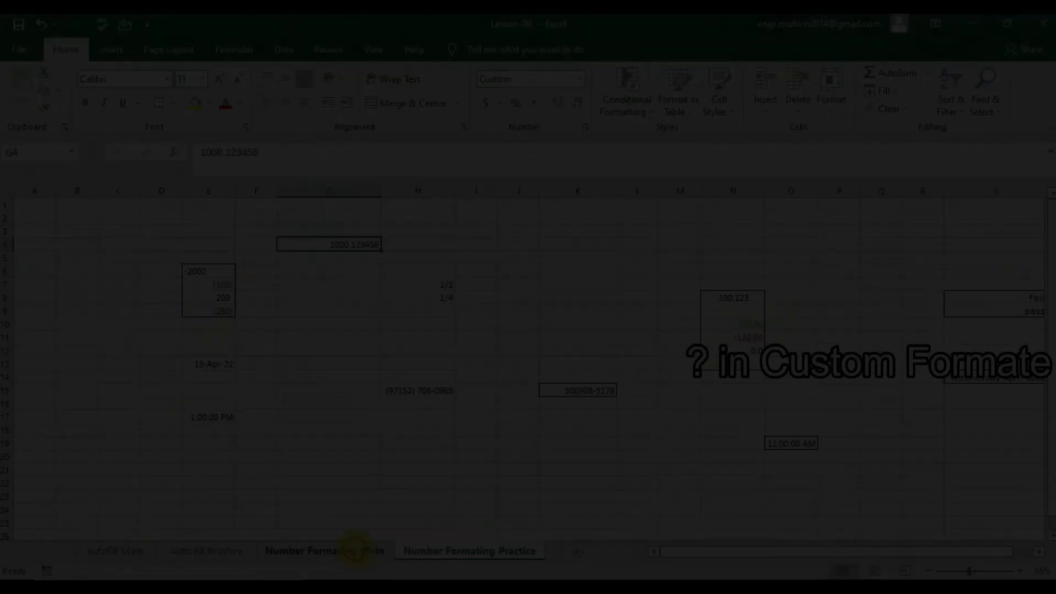
click(352, 548)
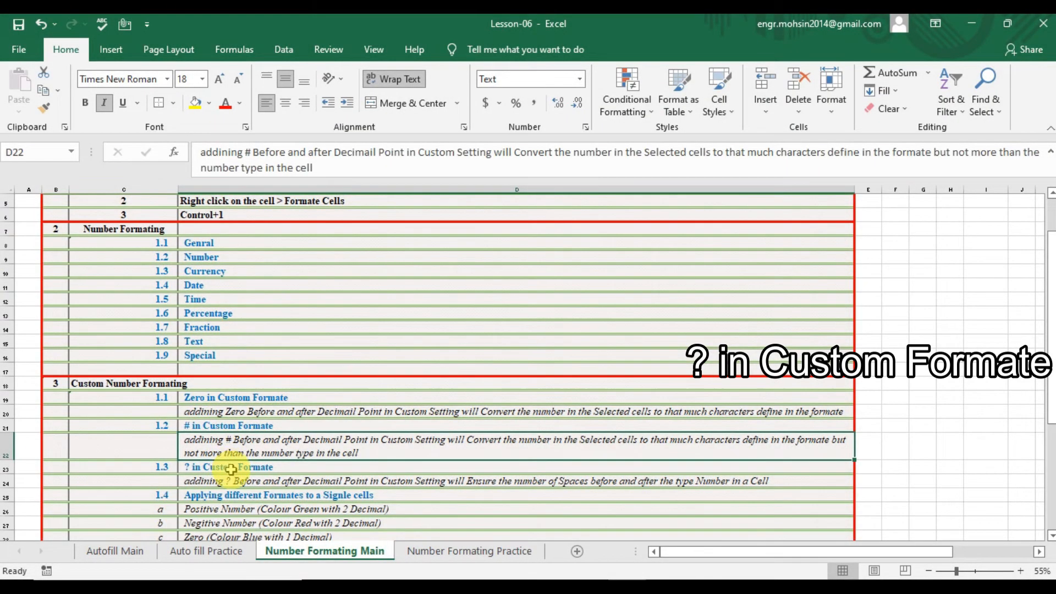
click(228, 467)
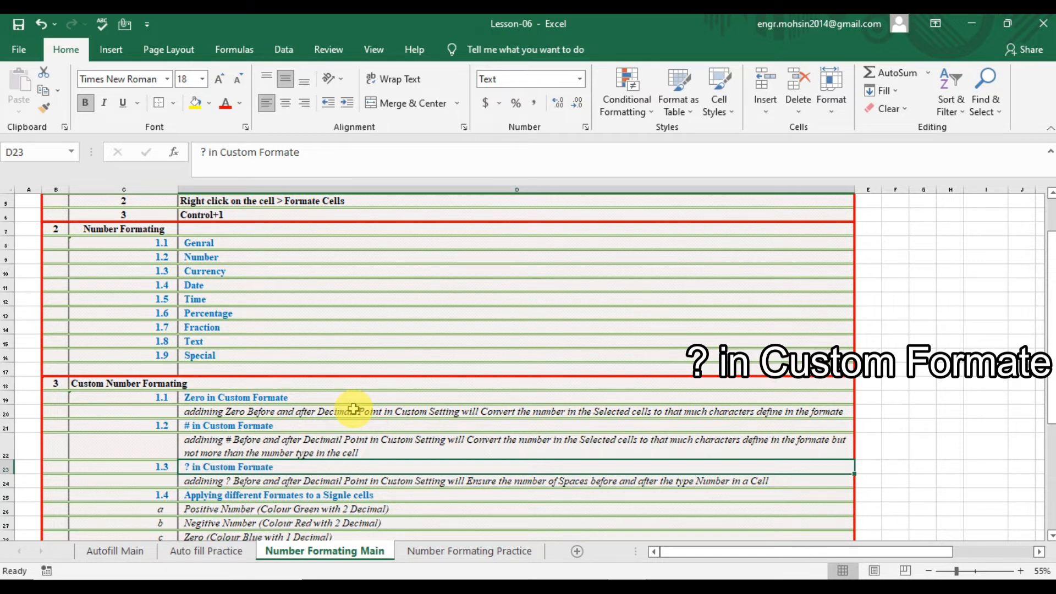
click(375, 483)
key(Down)
key(Up)
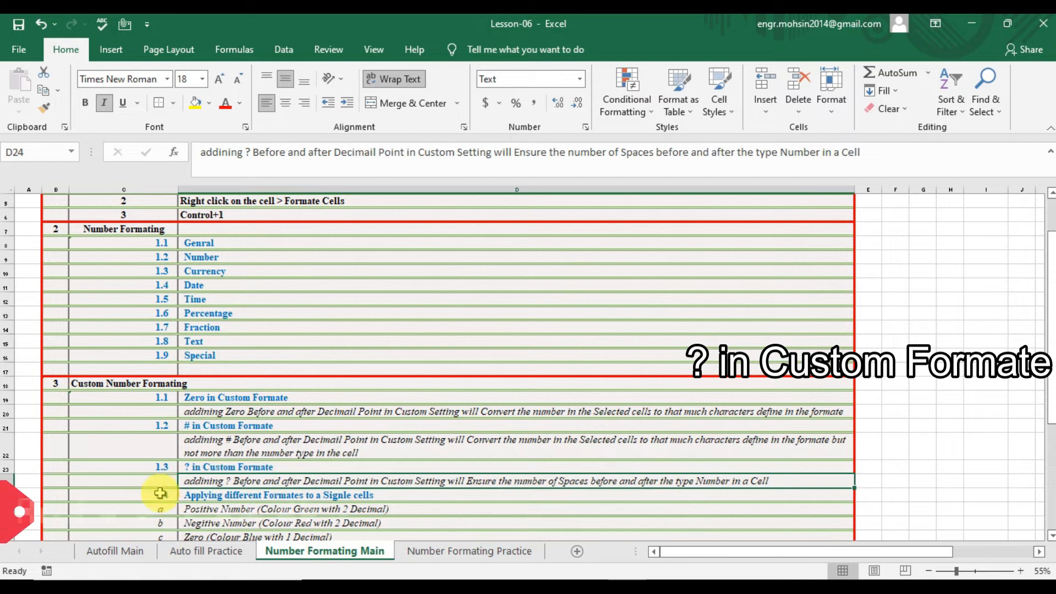
click(470, 550)
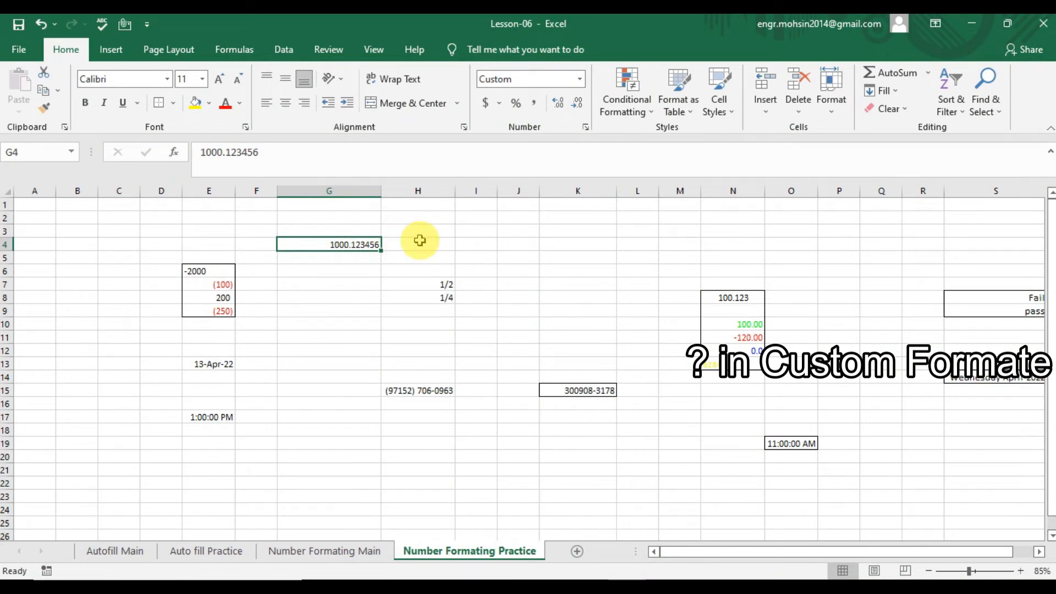
Change G4's custom code to ??????????.?????????? so digits align around the decimal point.
key(ctrl+1)
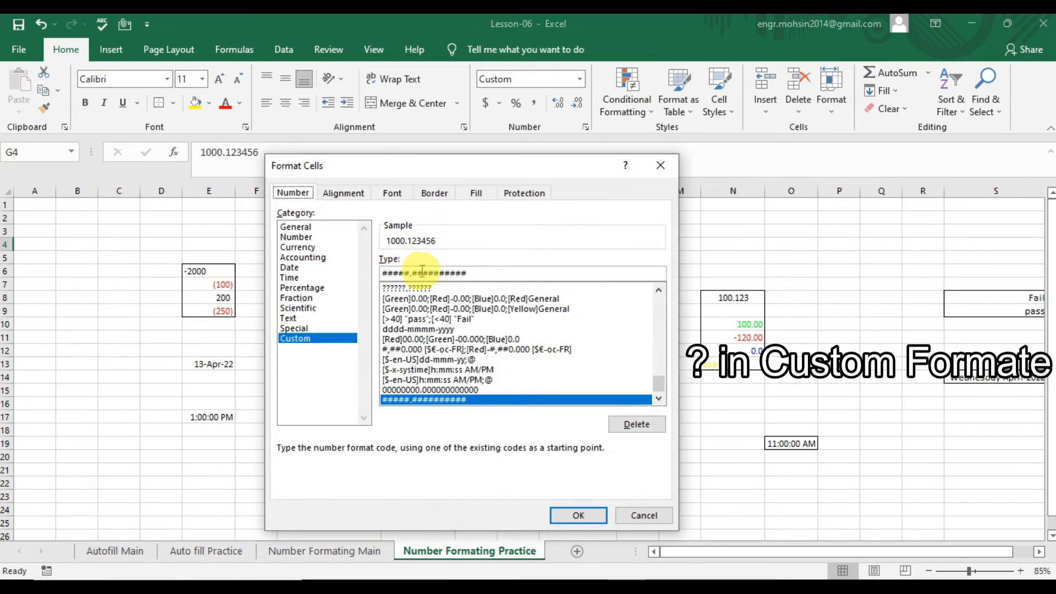
click(471, 274)
key(BackSpace)
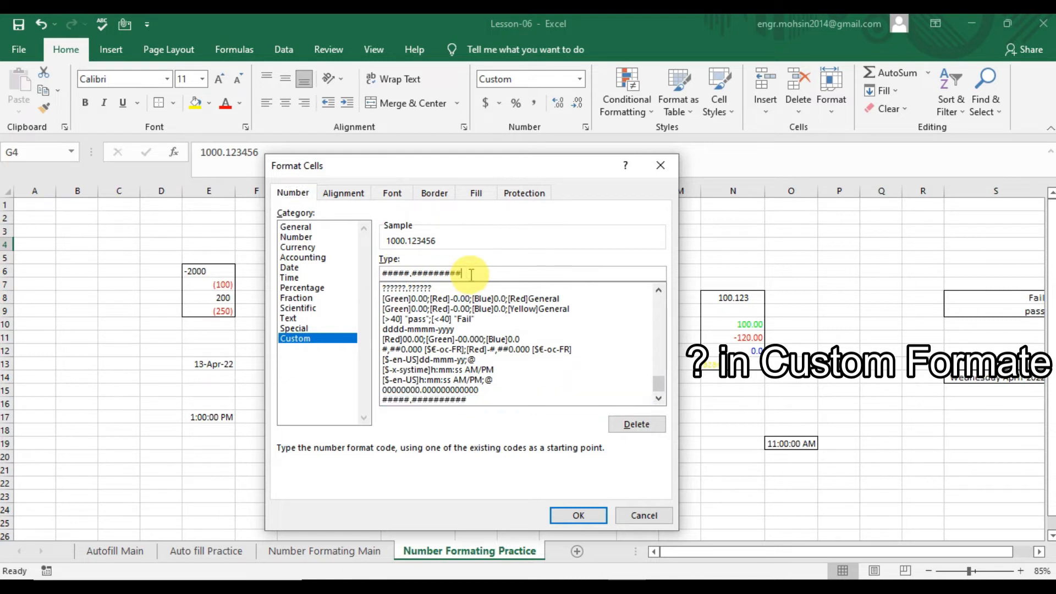
key(BackSpace)
key(BackSpace)
key(BackSpace)
key(BackSpace)
key(BackSpace)
key(BackSpace)
key(BackSpace)
key(BackSpace)
key(BackSpace)
key(BackSpace)
key(BackSpace)
key(BackSpace)
key(BackSpace)
key(BackSpace)
key(BackSpace)
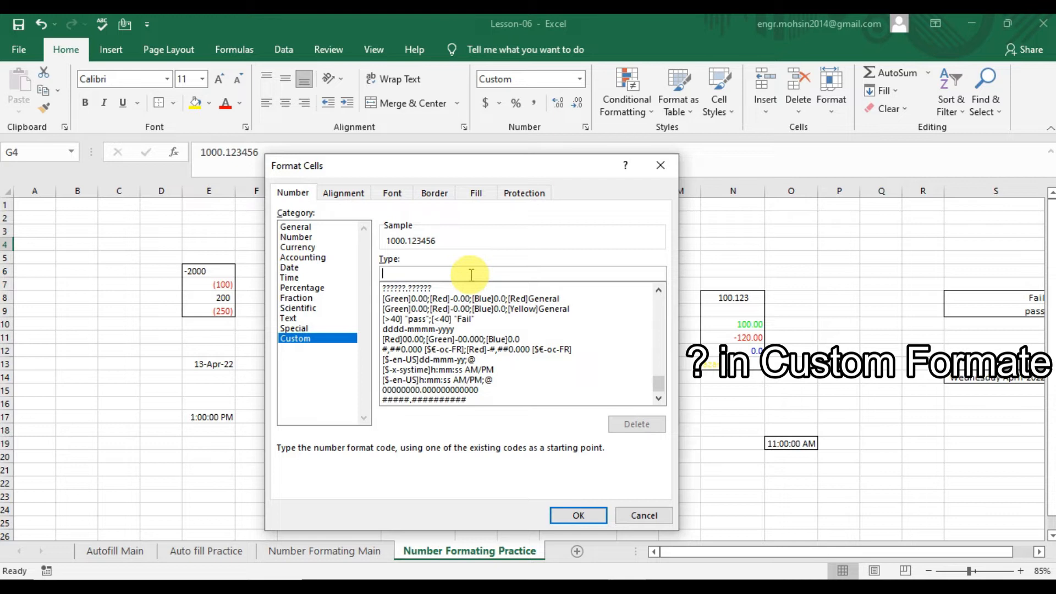
text(??????????)
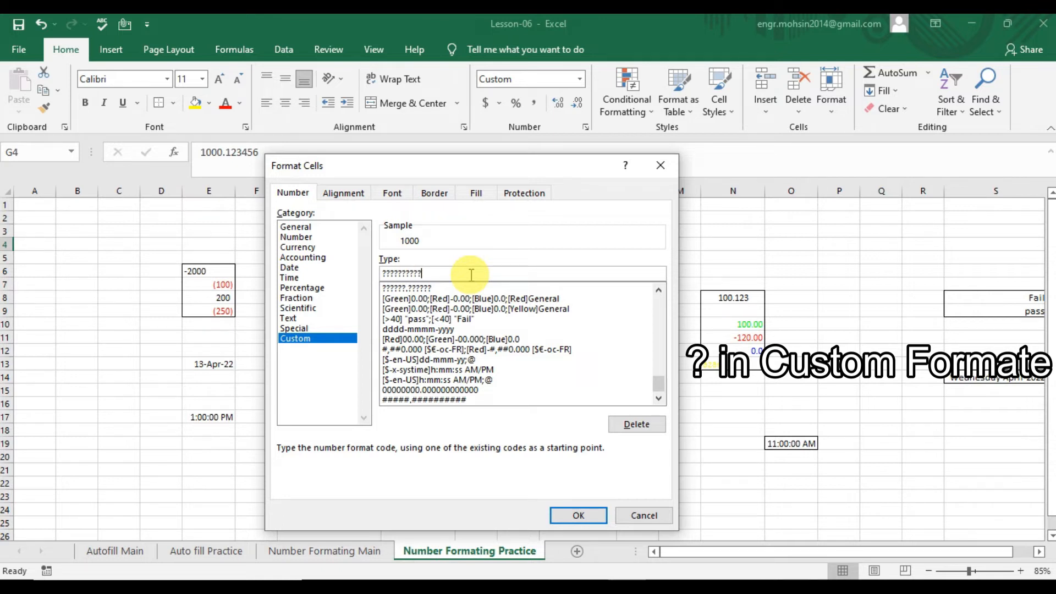
text(.??????????)
click(567, 515)
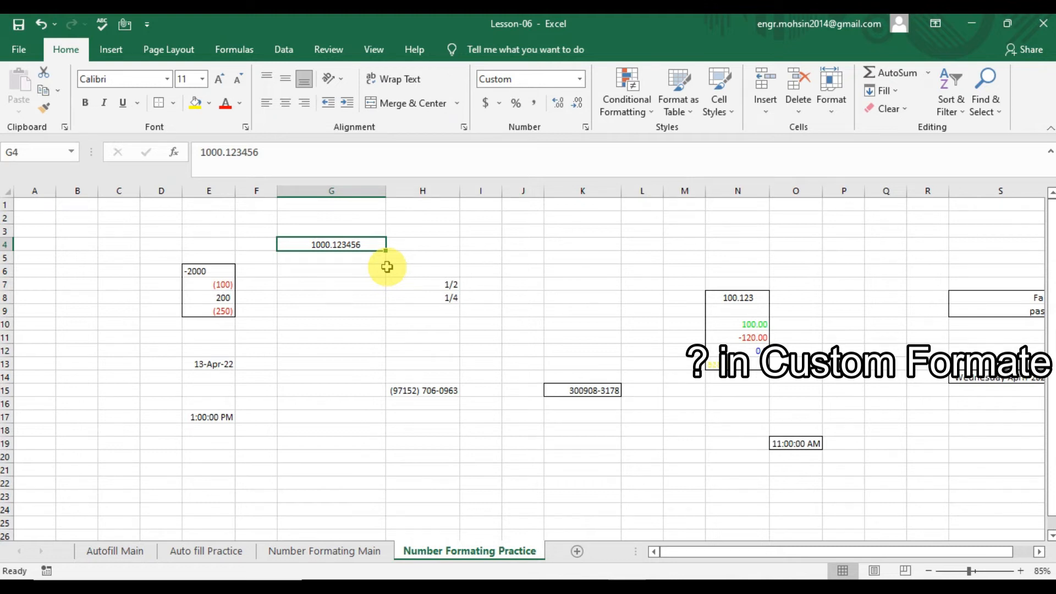
click(352, 554)
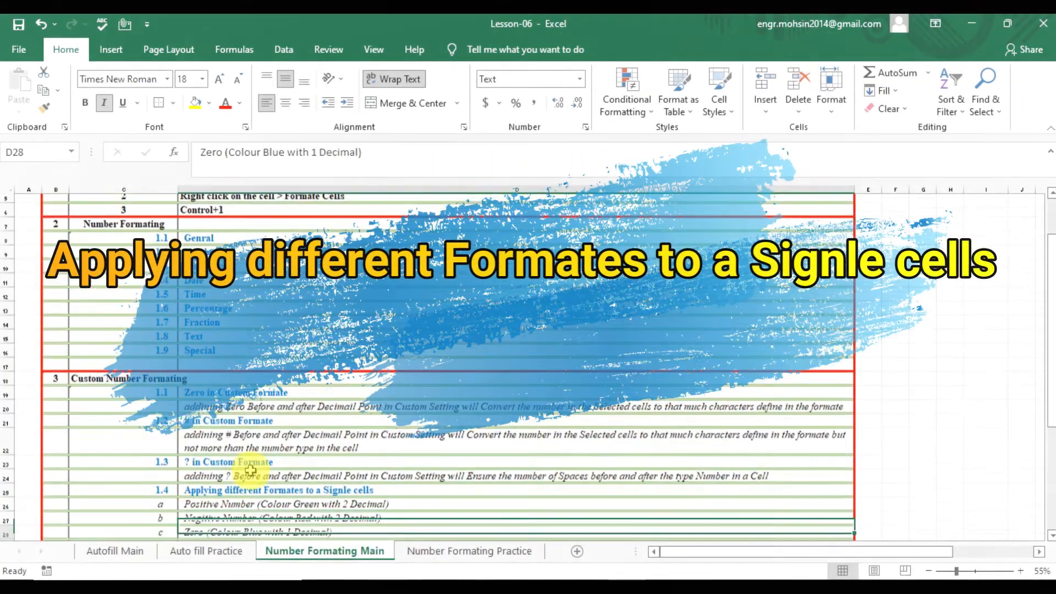
key(Down)
key(Down)
key(Down)
key(Down)
key(Down)
key(Up)
key(Up)
key(Up)
key(Up)
key(Up)
key(Up)
key(Up)
key(Up)
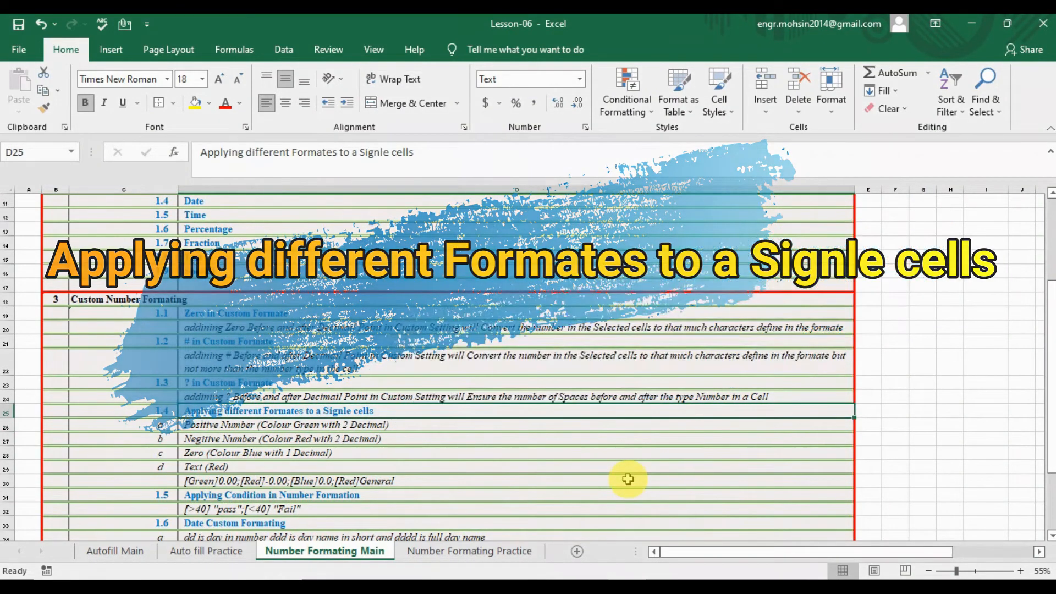
key(Down)
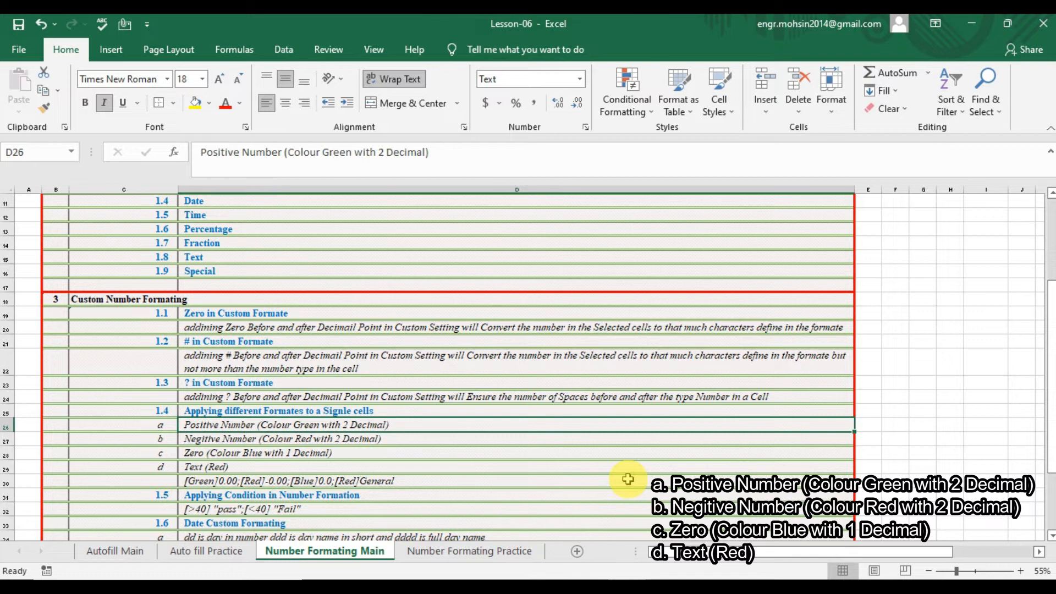
key(Down)
key(Up)
key(Down)
key(Down)
key(Up)
key(Up)
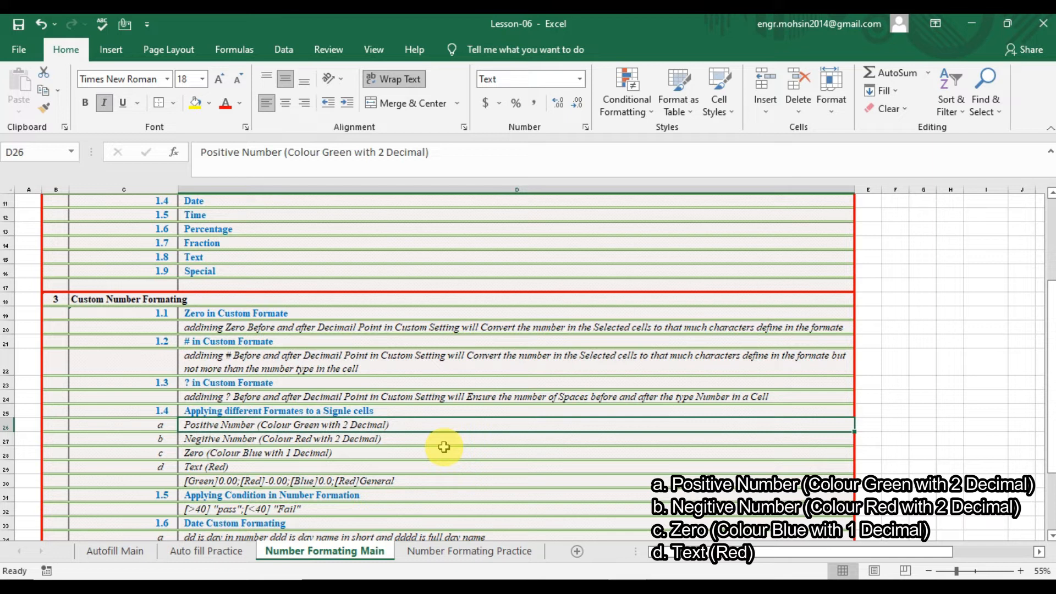
key(Down)
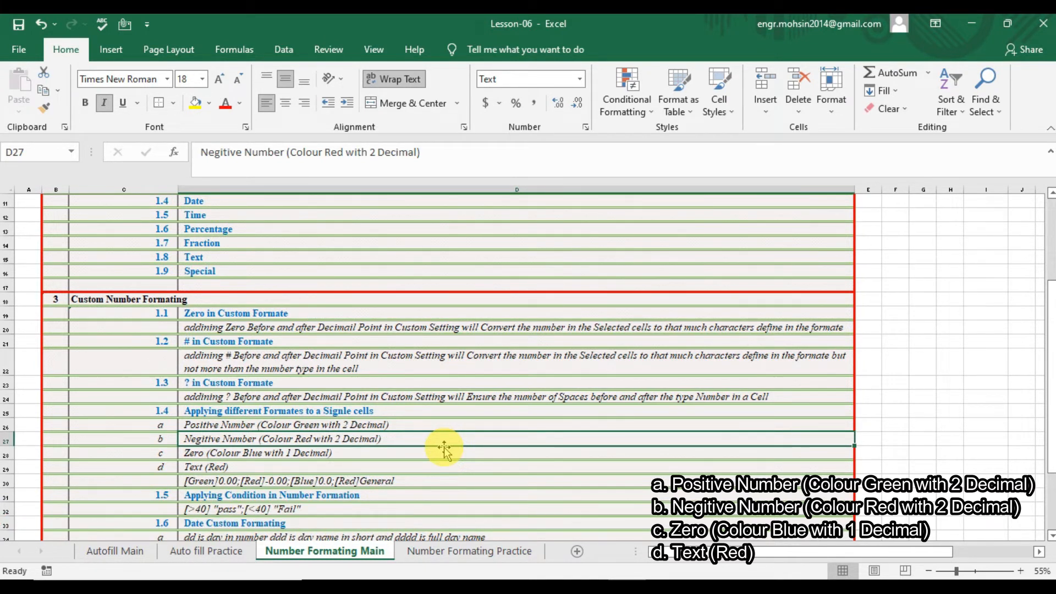
click(443, 448)
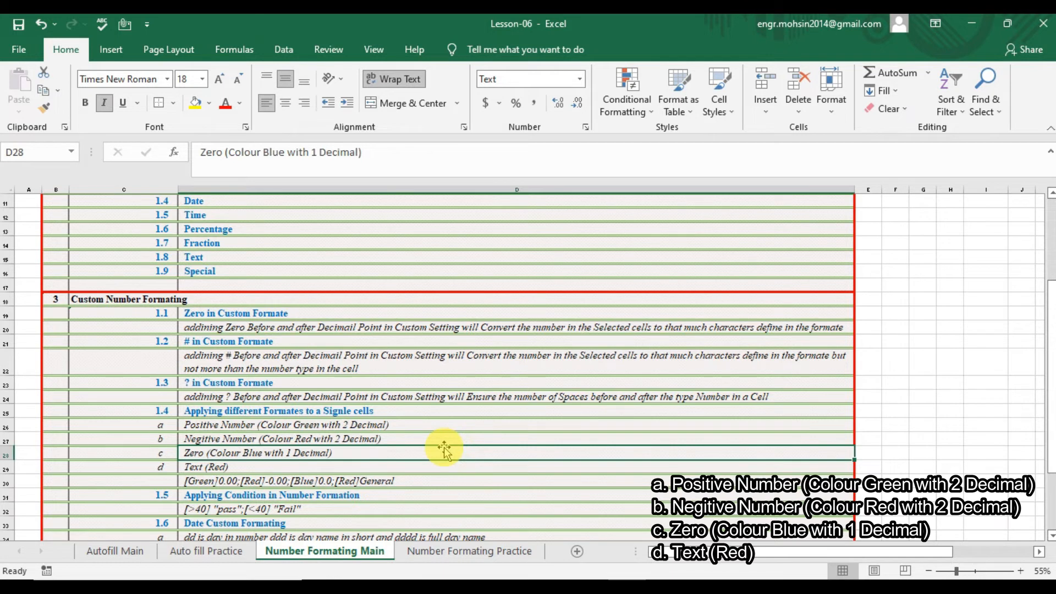
key(Down)
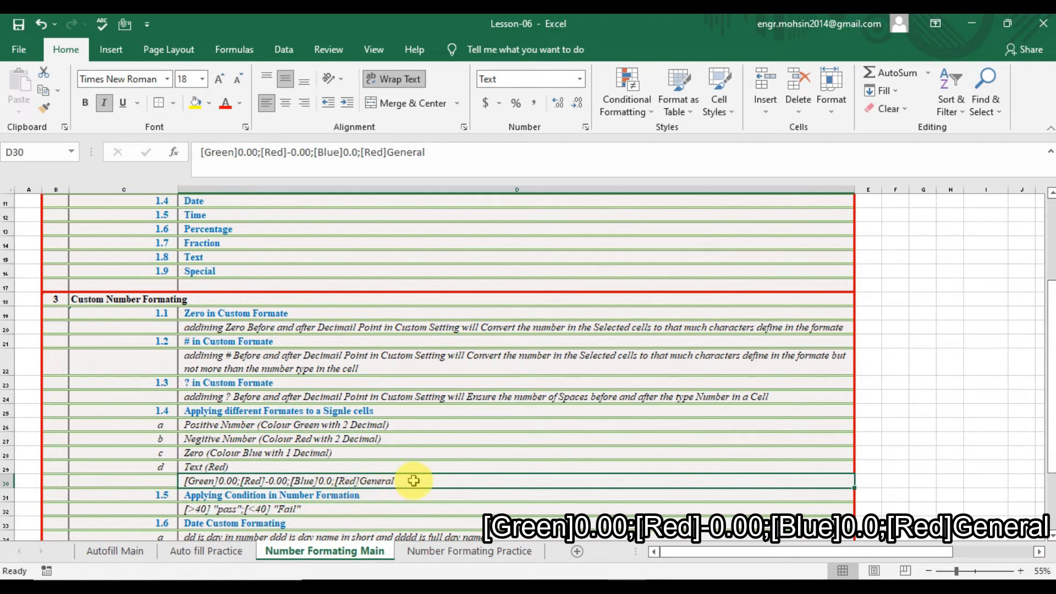
click(478, 551)
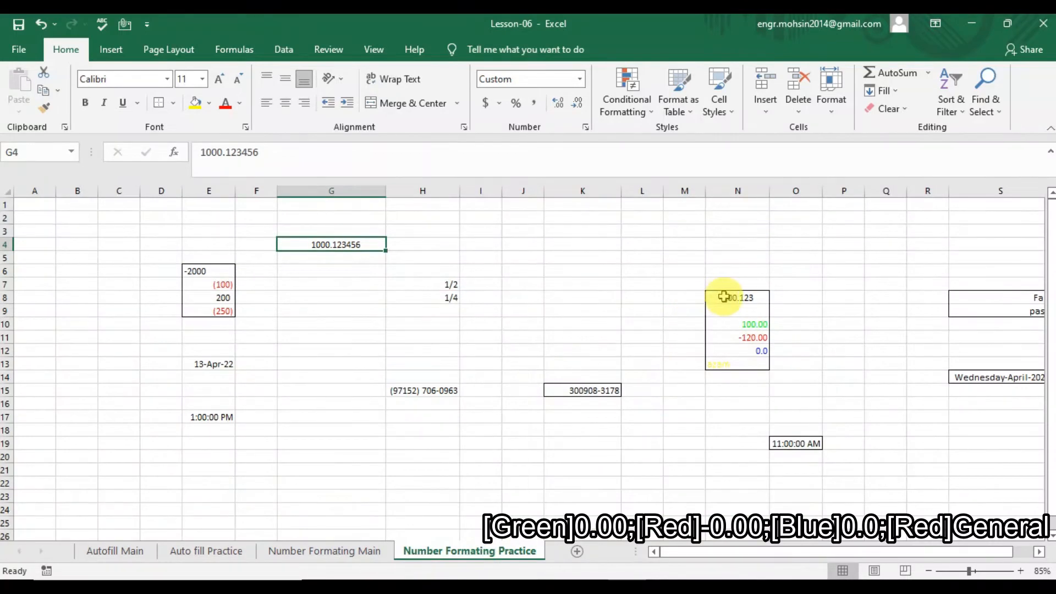
Clear the formats from N8:N13 with Alt+H+E+F, leaving plain 100, -120 and 0.
drag(722, 298, 730, 361)
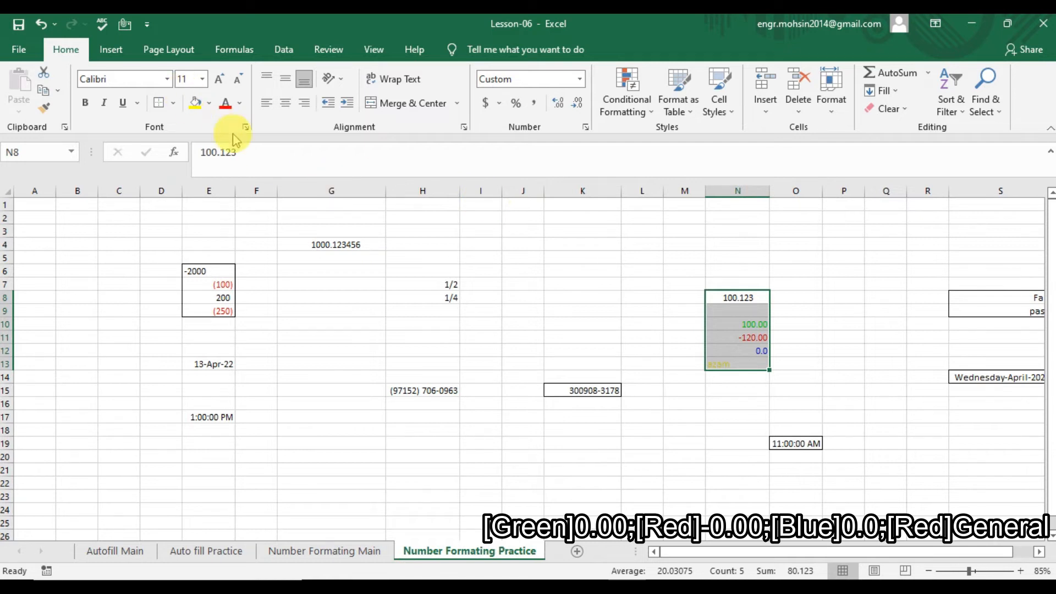
key(alt)
key(h)
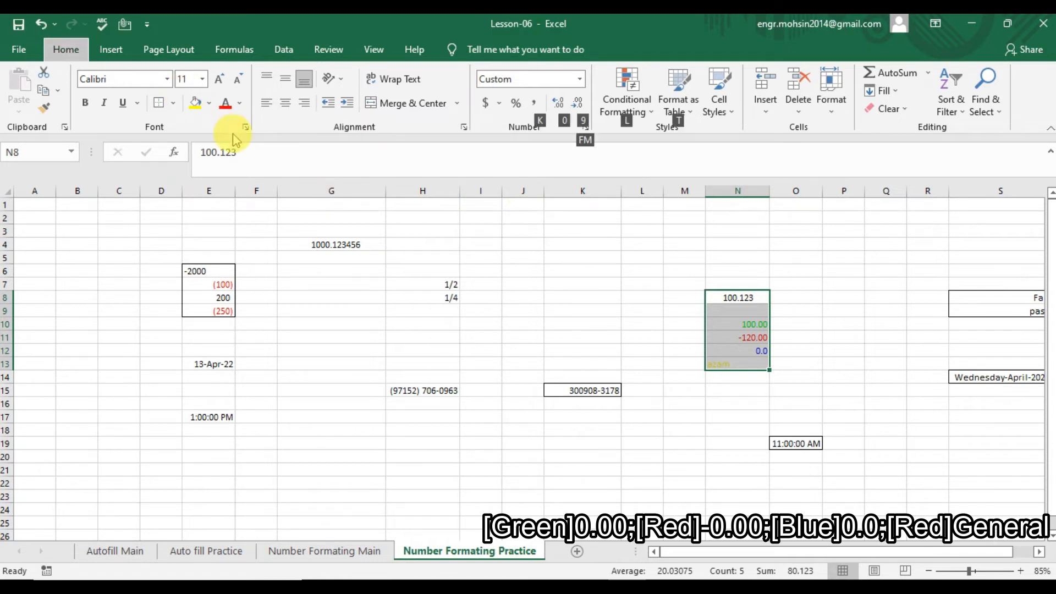
key(e)
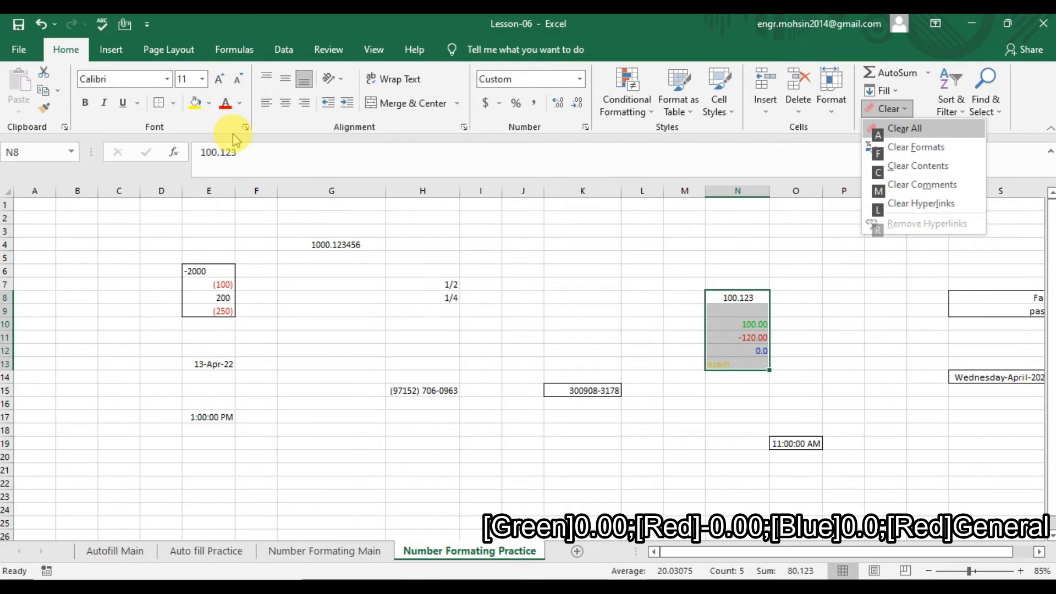
key(f)
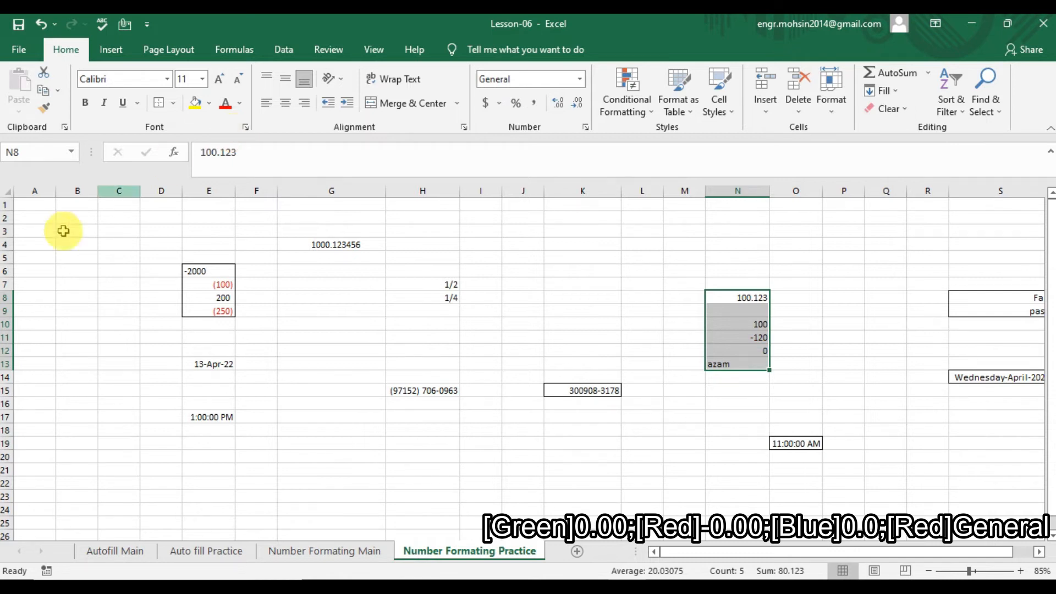
click(366, 551)
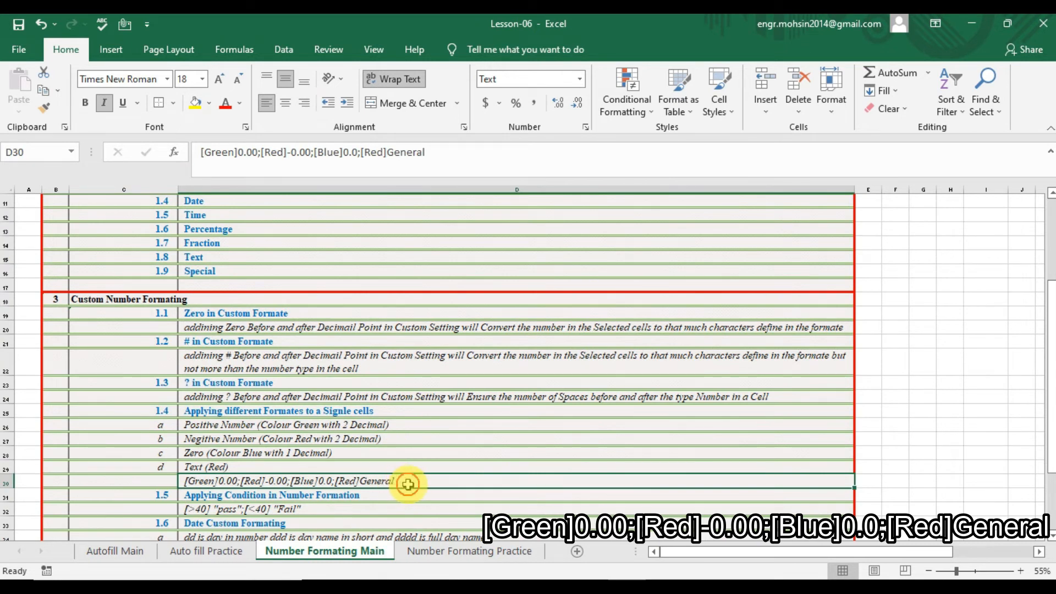
Copy the four-part colour format code from cell D30 on the Main sheet.
double_click(392, 482)
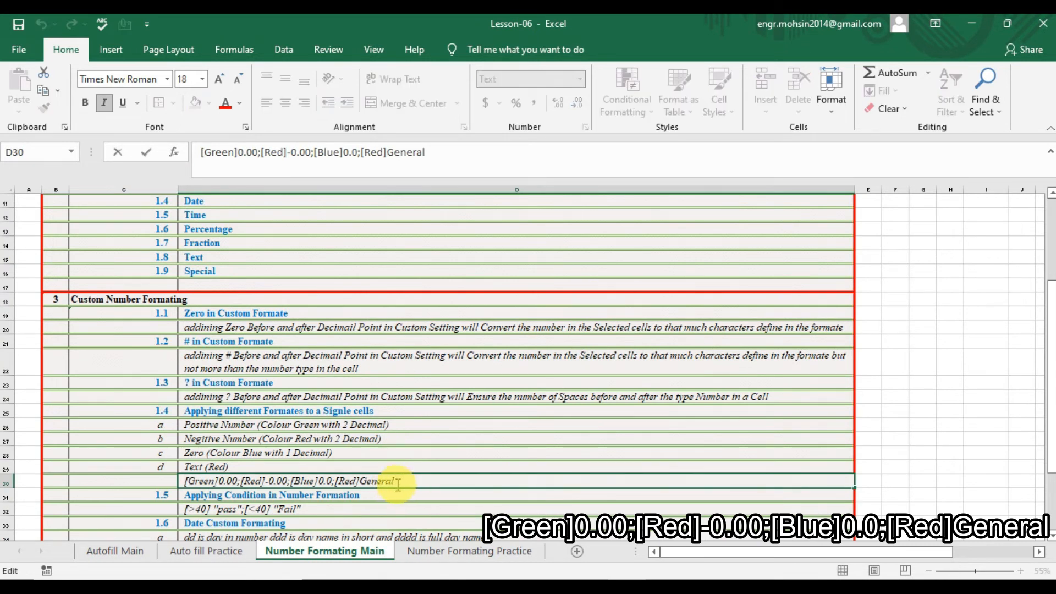
drag(405, 484, 157, 516)
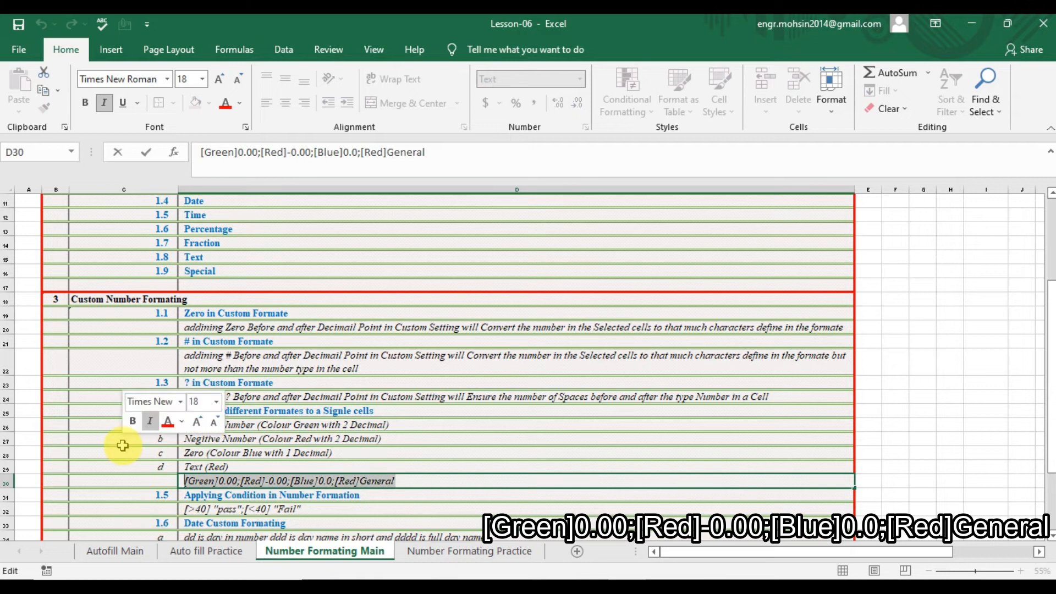
key(ctrl+c)
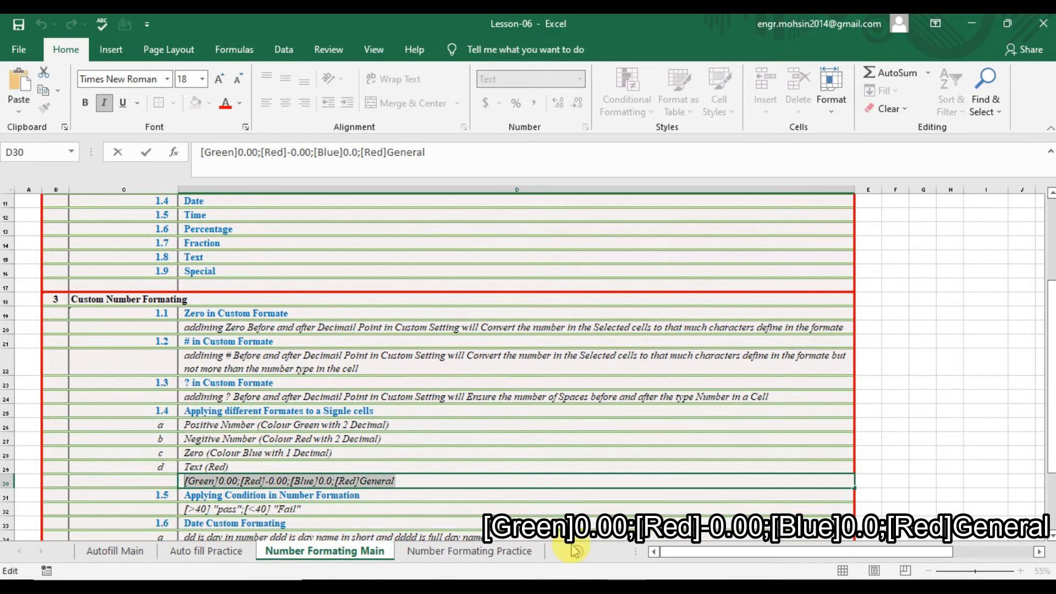
click(530, 553)
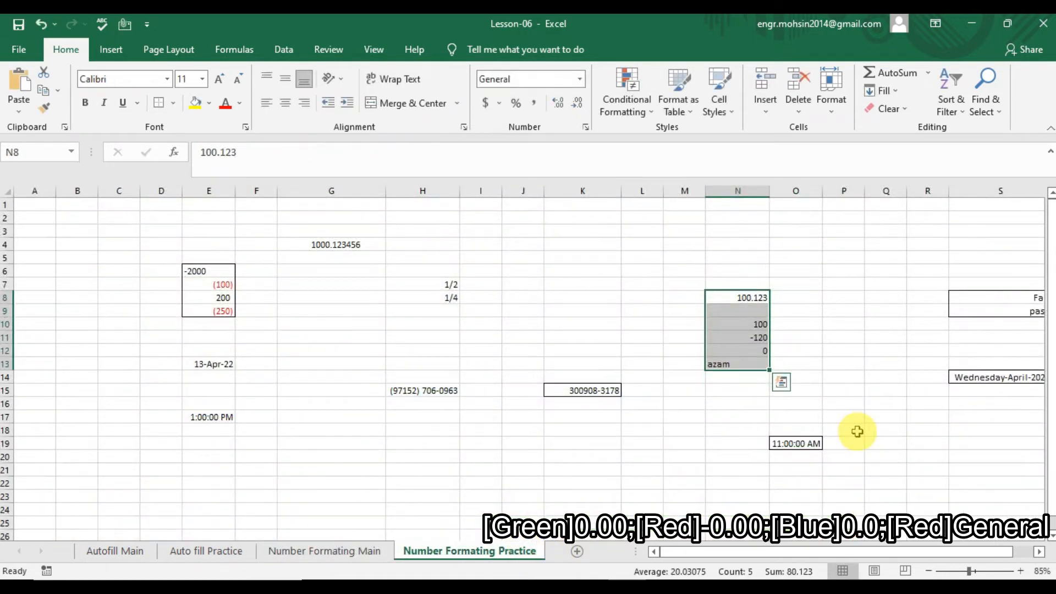
Give N8:N13 the custom format [Green]0.000;[Red]-0.00;[Blue]0.0;[Yellow]General.
key(ctrl+1)
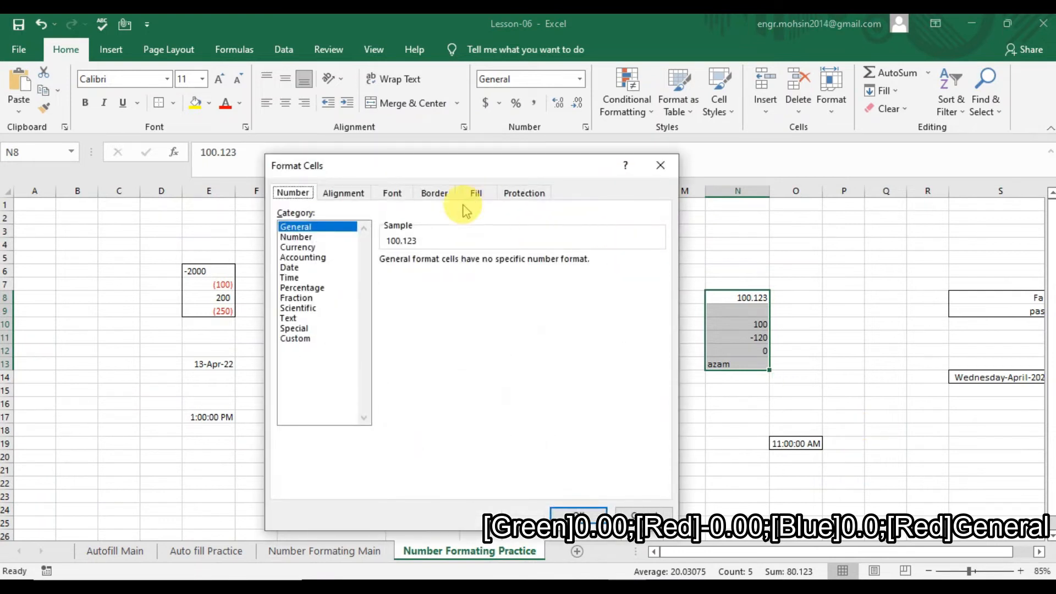
click(300, 339)
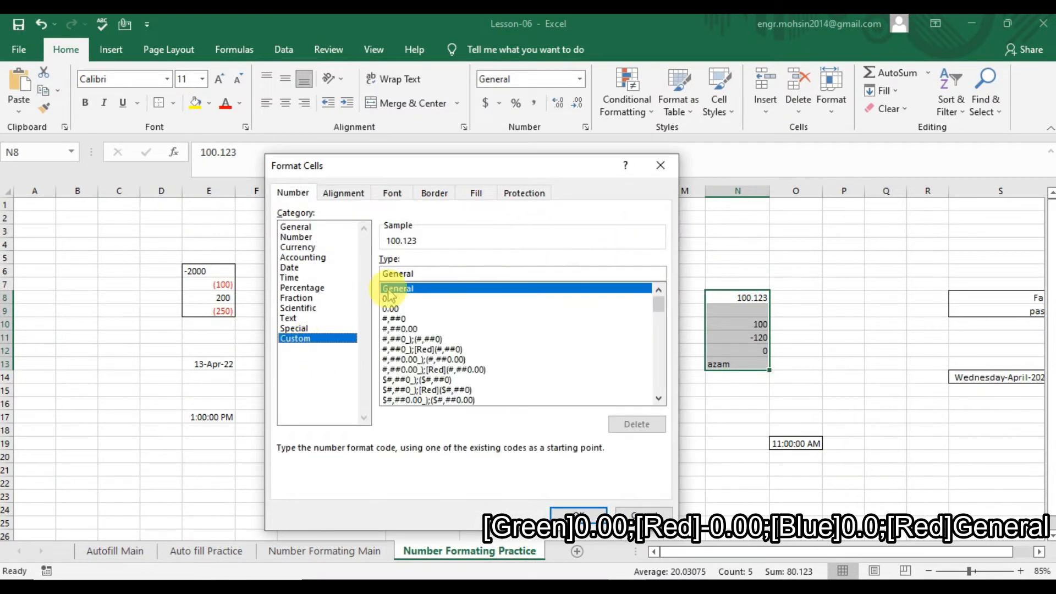
click(446, 276)
key(BackSpace)
key(BackSpace)
key(BackSpace)
key(BackSpace)
key(BackSpace)
key(BackSpace)
key(BackSpace)
key(ctrl+v)
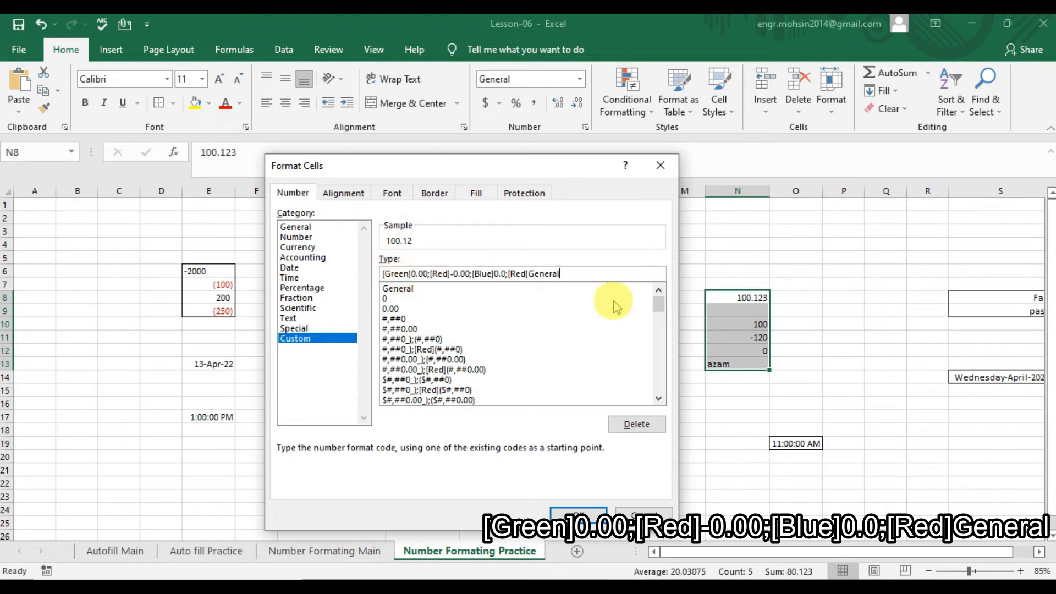
click(426, 273)
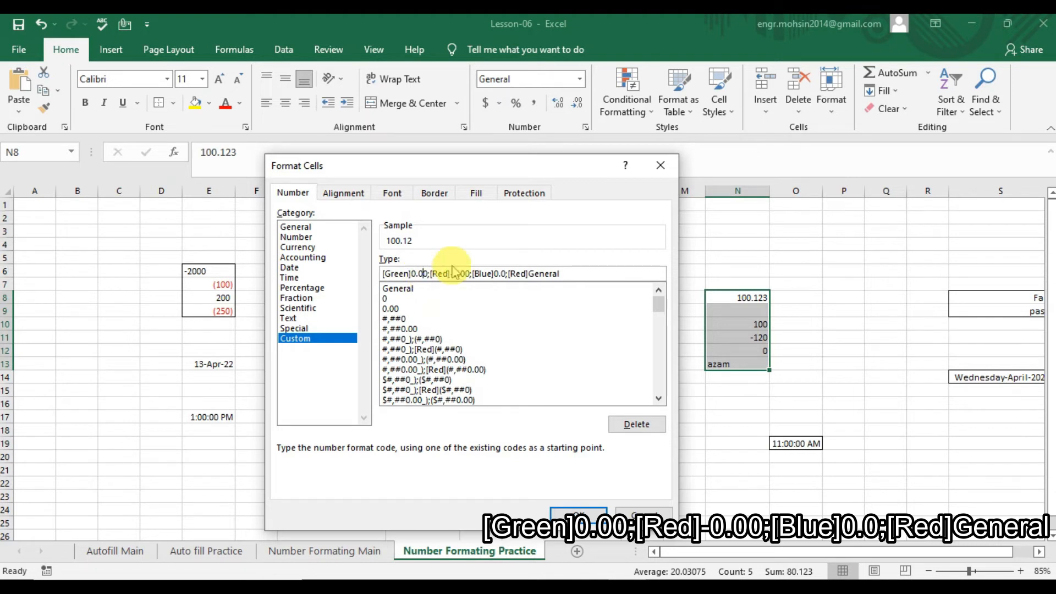
text(0)
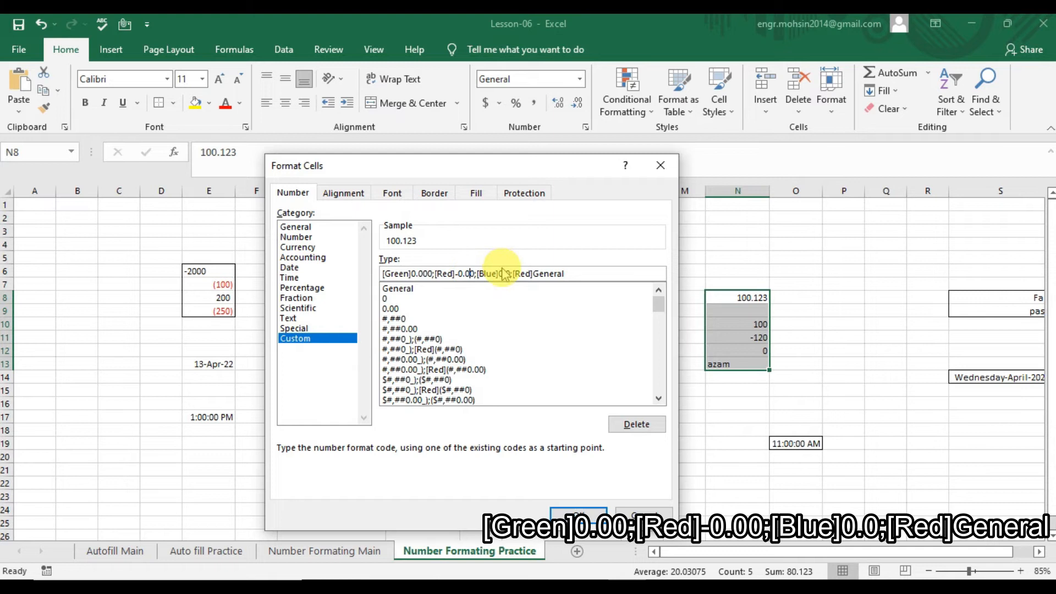
click(531, 274)
key(BackSpace)
key(BackSpace)
key(BackSpace)
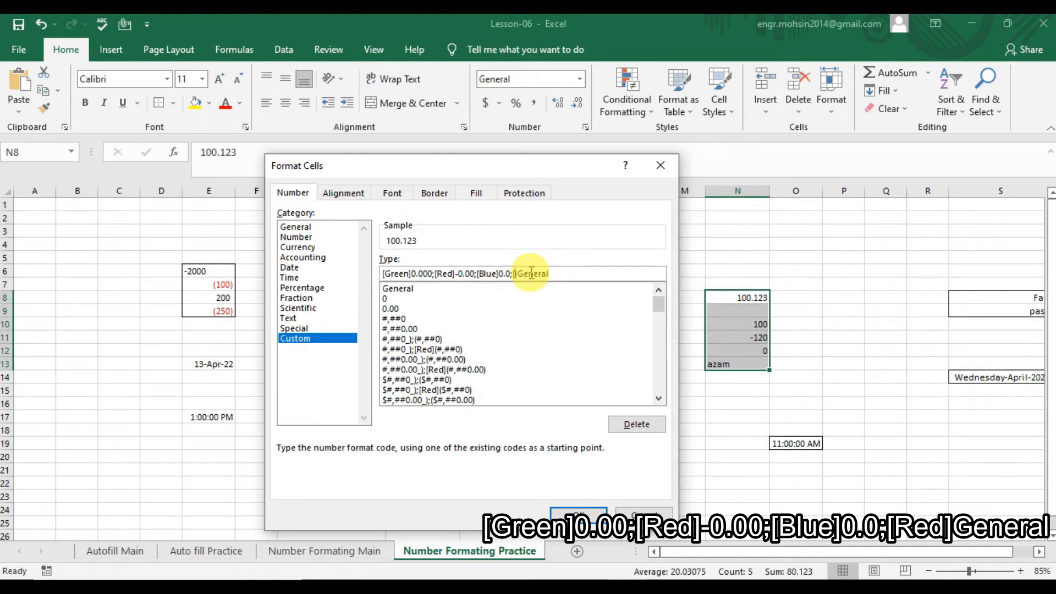
text(Yellow)
key(Return)
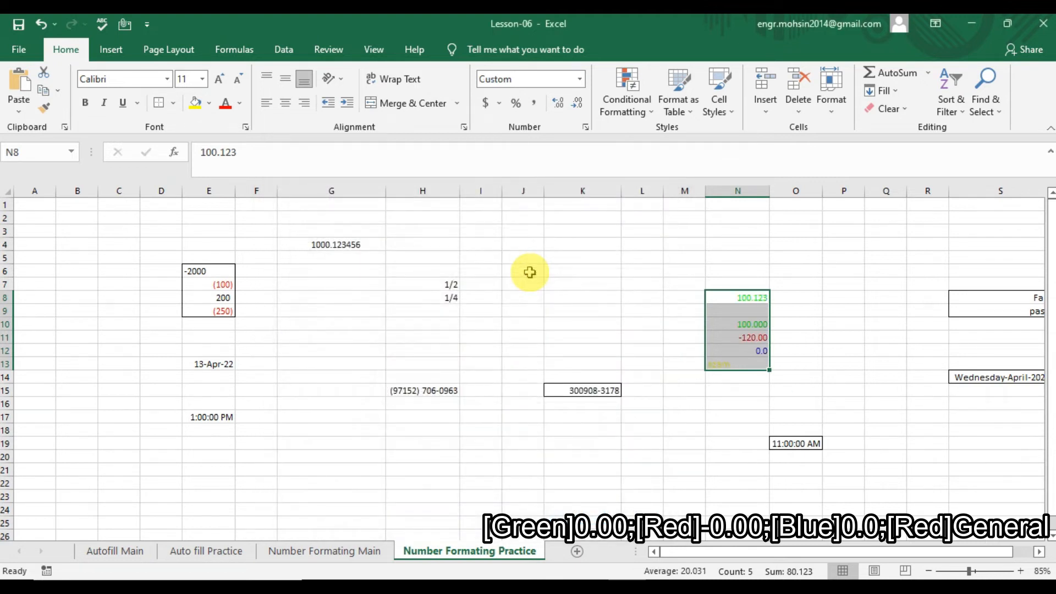
Enter -120 in N9 and review how the values in N8:N13 display.
click(753, 323)
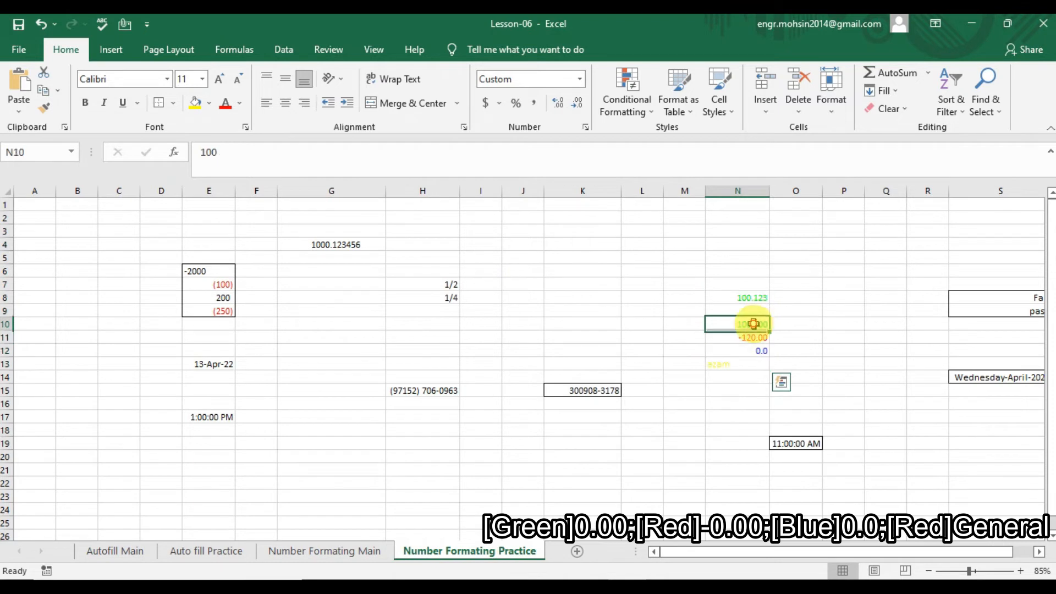
click(750, 307)
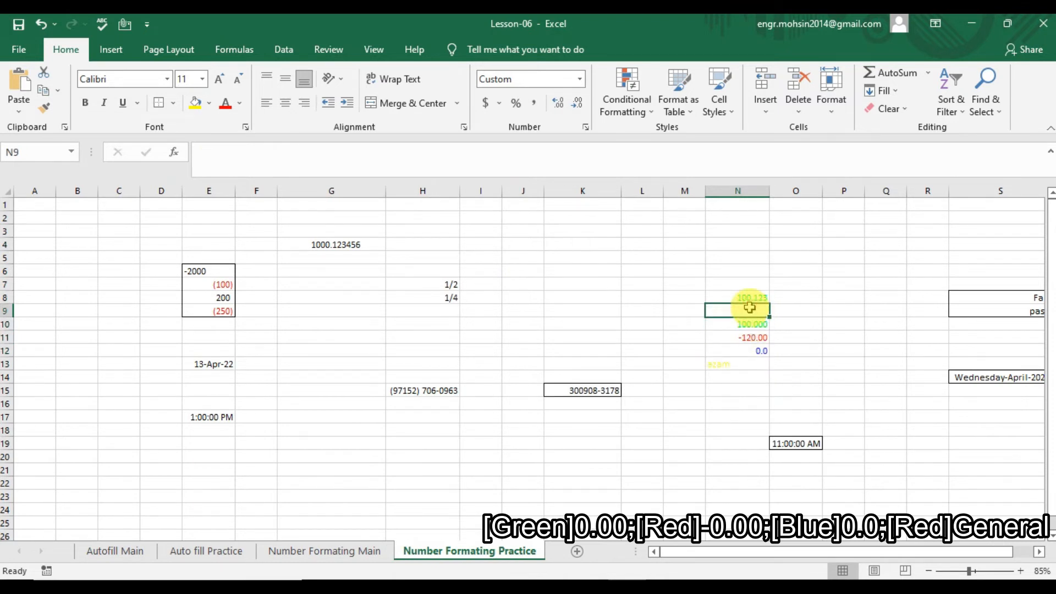
text(-120)
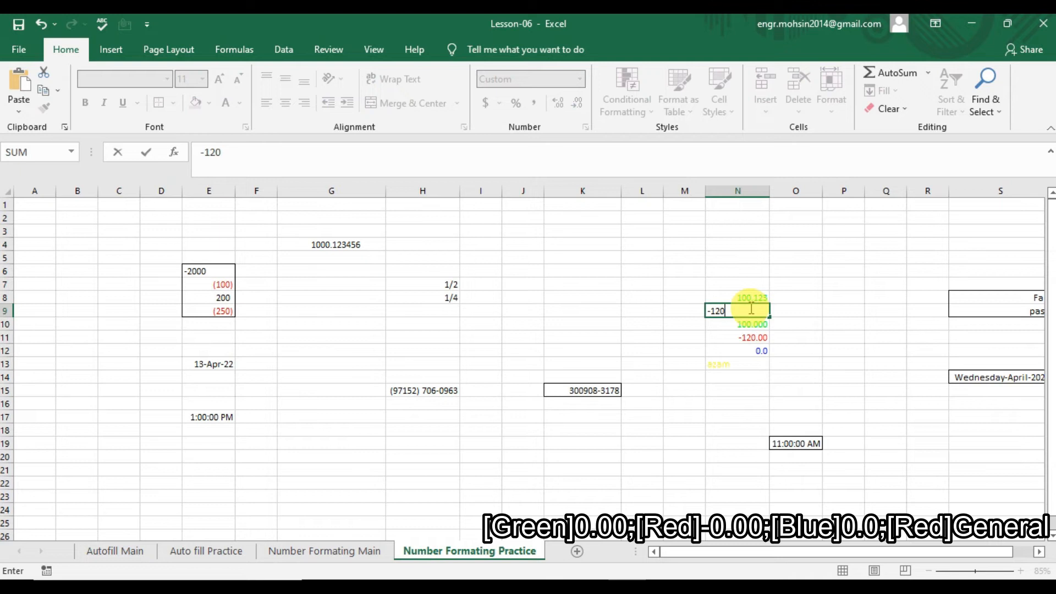
key(Return)
click(754, 293)
key(Down)
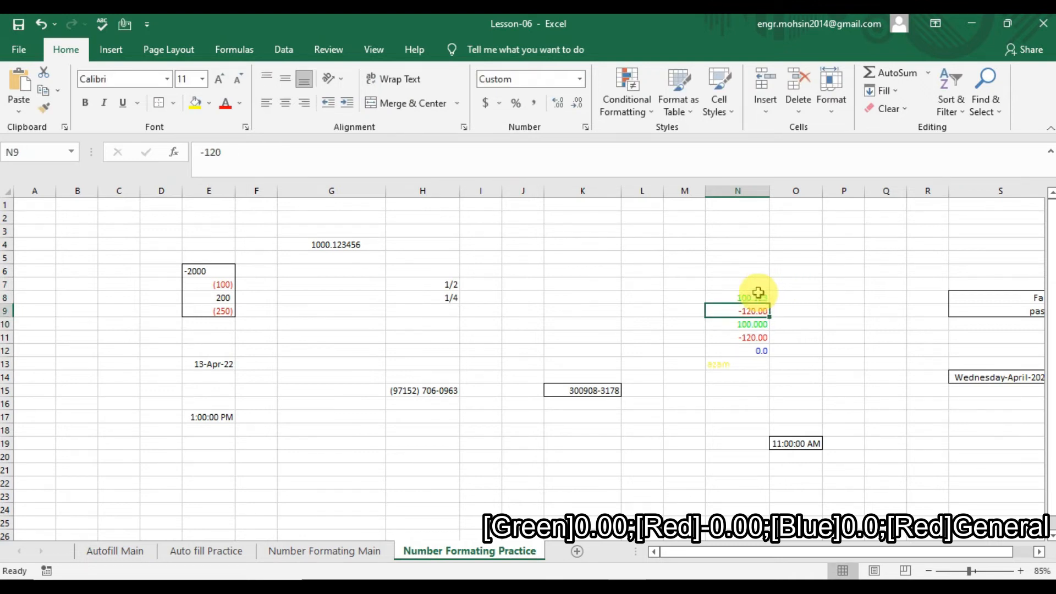
key(Down)
key(Down)
key(Down)
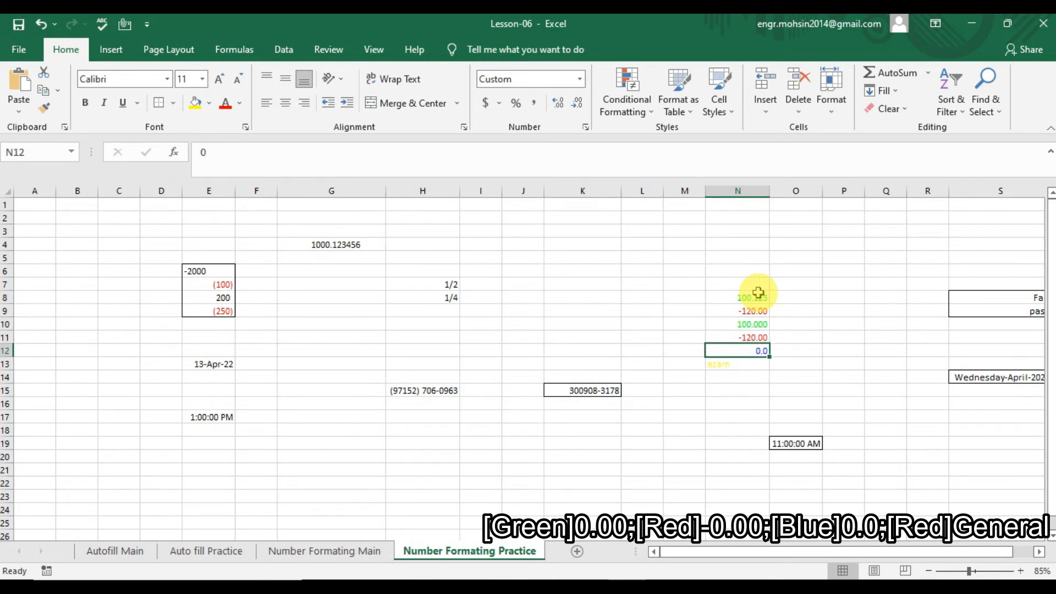
key(Up)
key(Down)
key(Down)
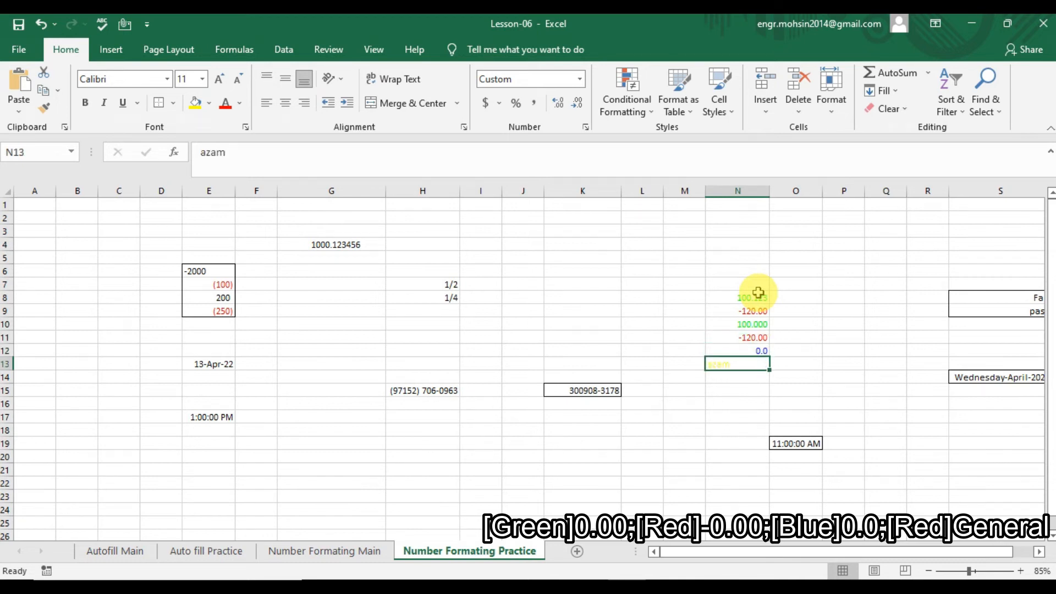
key(Up)
key(Up)
key(Up)
key(Up)
key(Up)
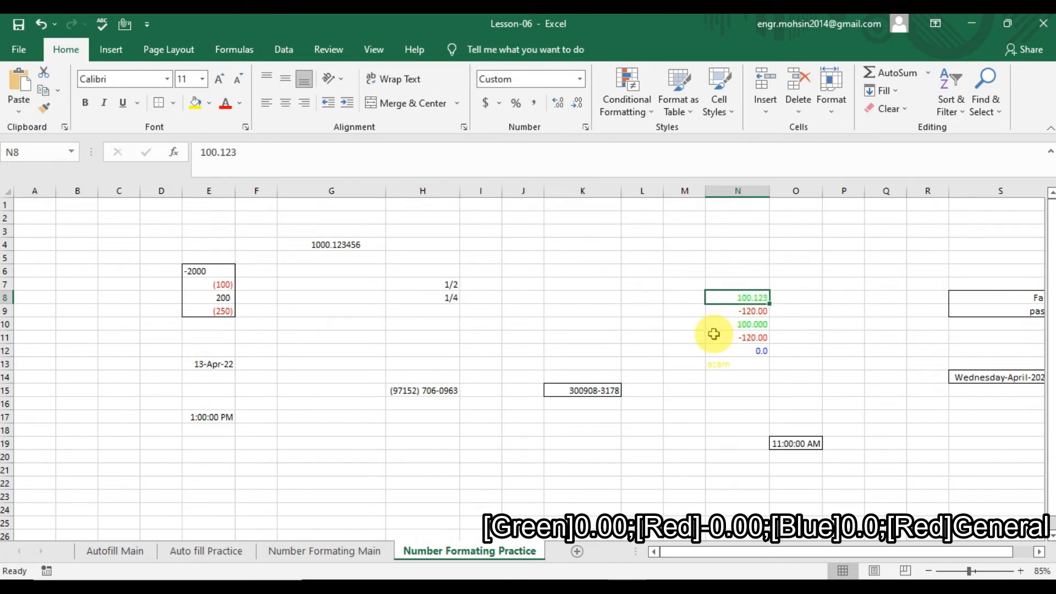
key(Right)
key(Right)
key(Right)
key(Right)
key(Left)
key(Left)
key(Left)
key(Left)
key(Left)
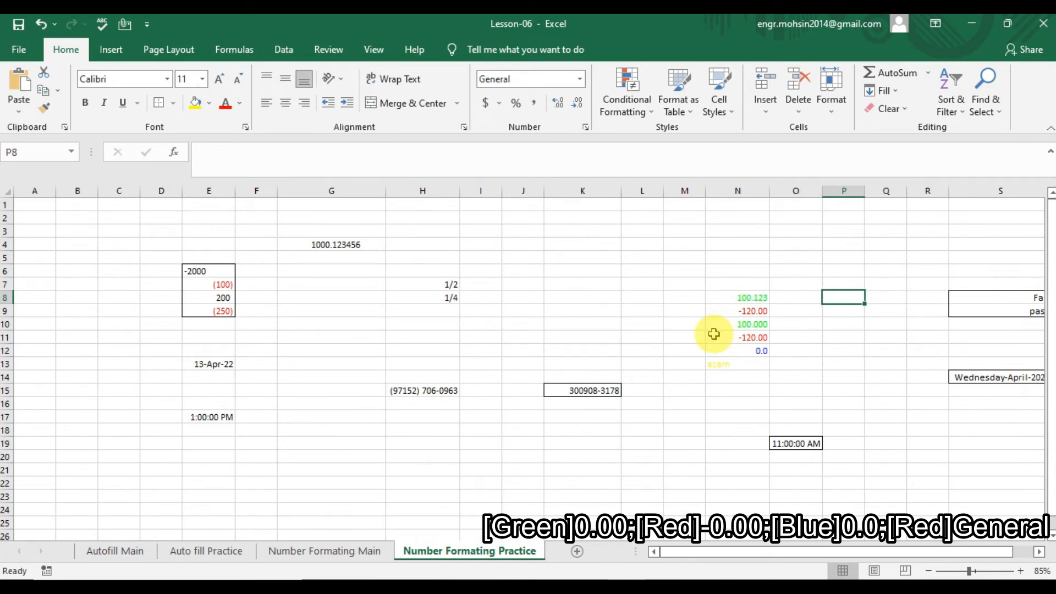
key(Down)
key(Down)
key(Down)
key(Down)
key(Right)
key(Down)
key(Down)
Enter 100, -120 and khan into N14, N15 and N16.
text(1)
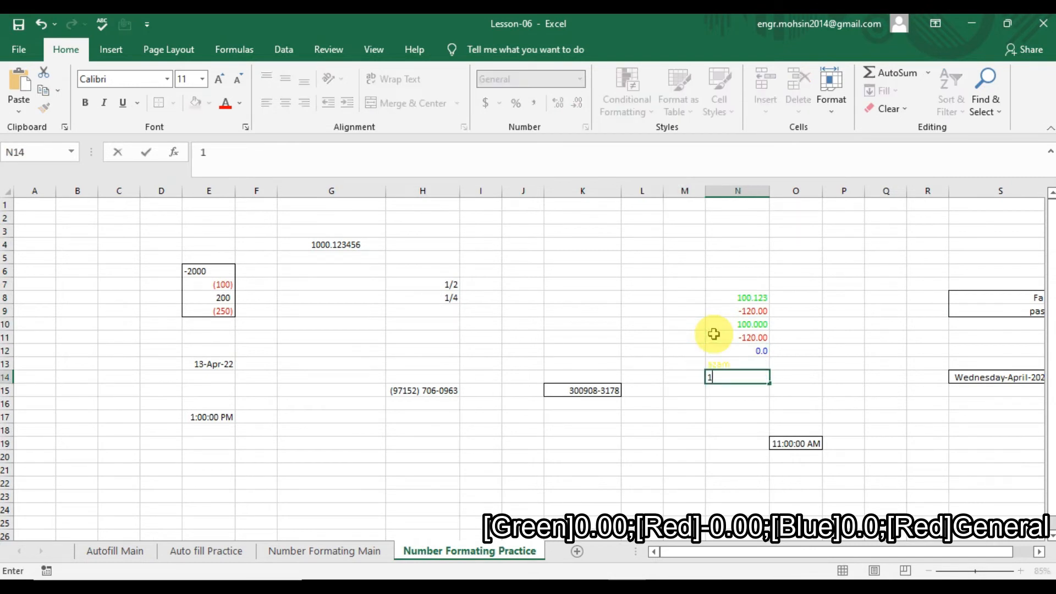
key(Return)
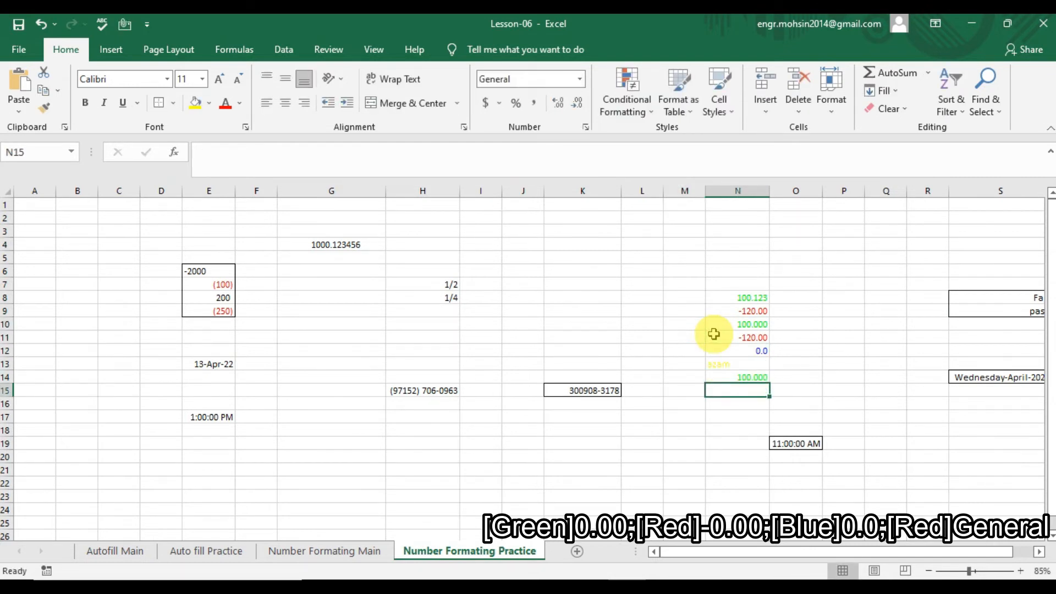
text(-120)
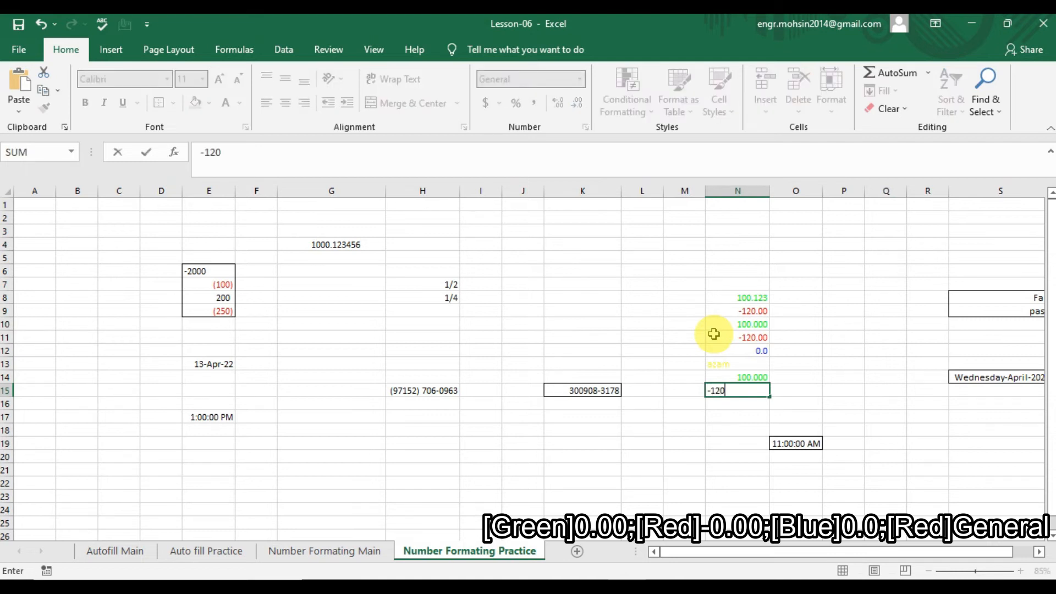
key(Return)
text(khan)
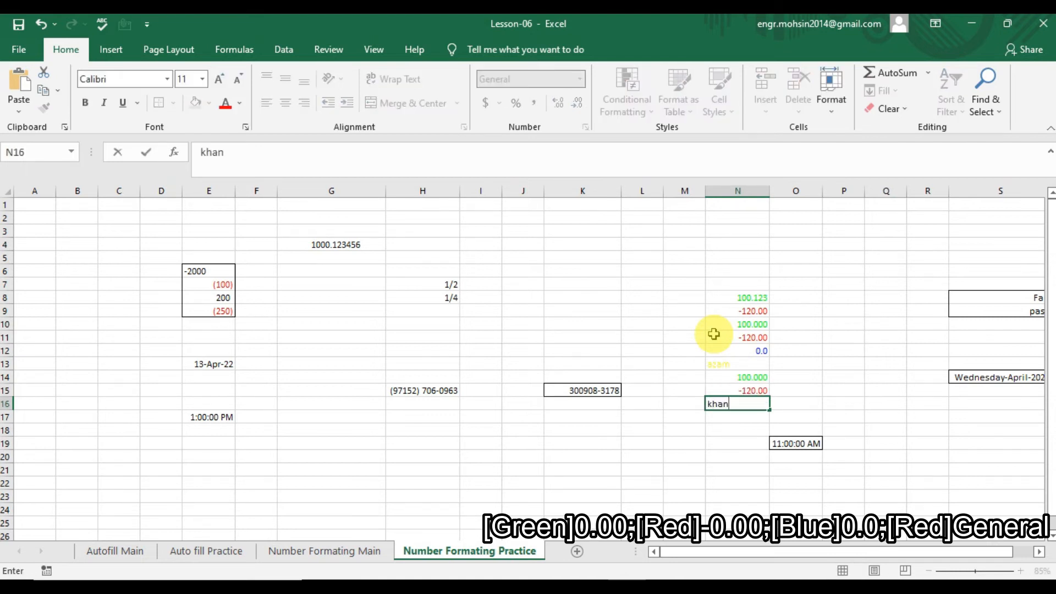
key(Return)
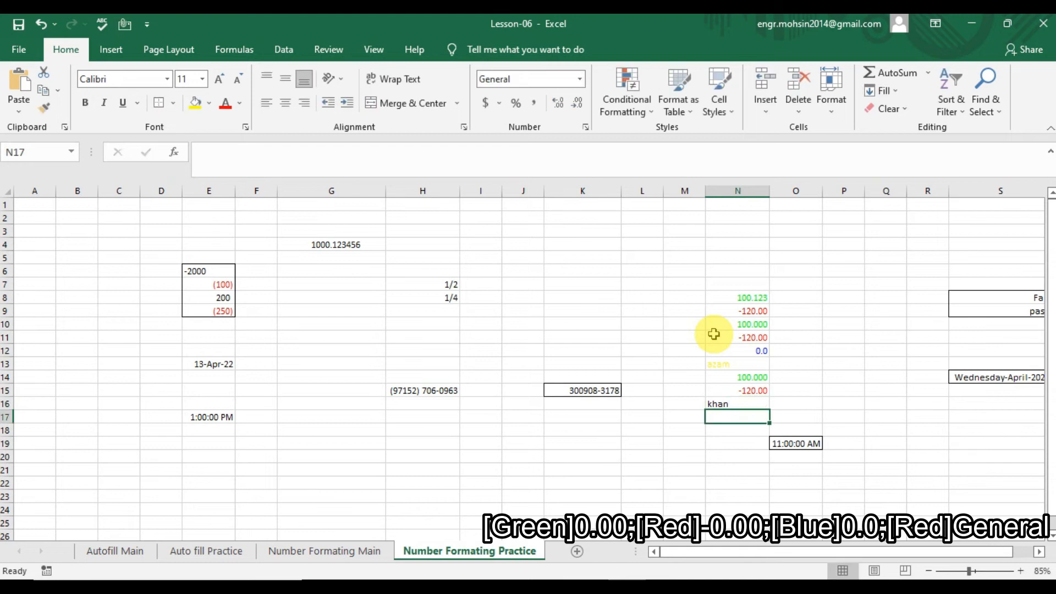
Use Format Painter to copy azam's yellow format from N13 onto khan in N16.
key(Up)
key(Up)
key(Up)
key(Up)
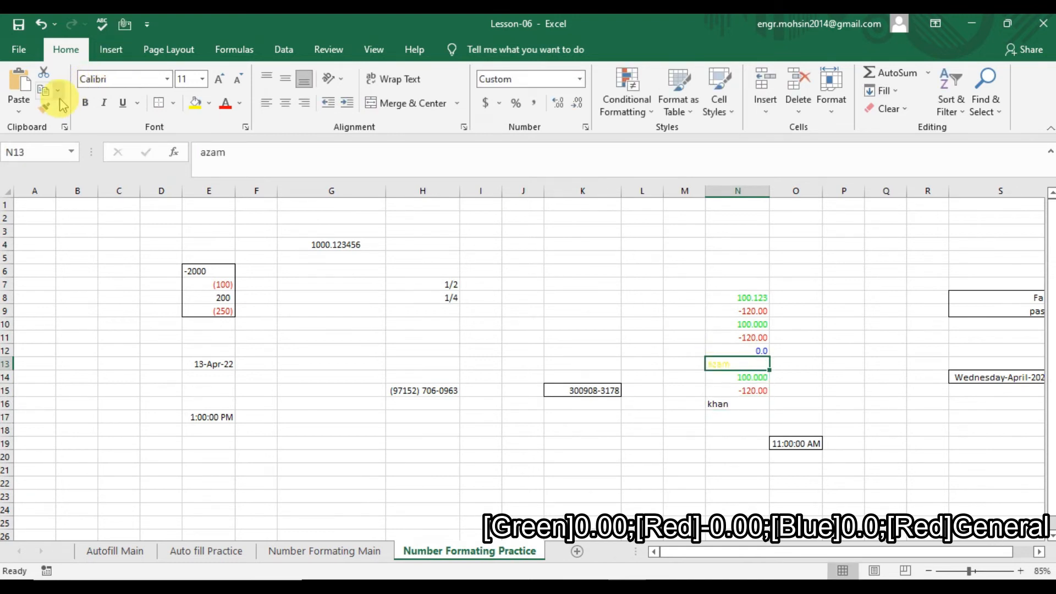
click(45, 108)
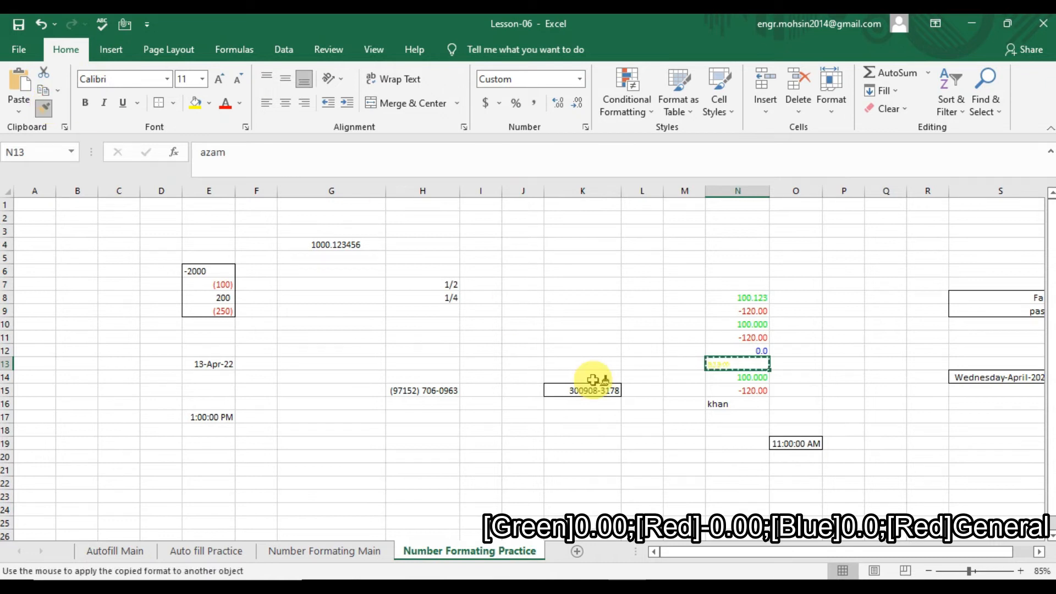
click(745, 403)
click(738, 428)
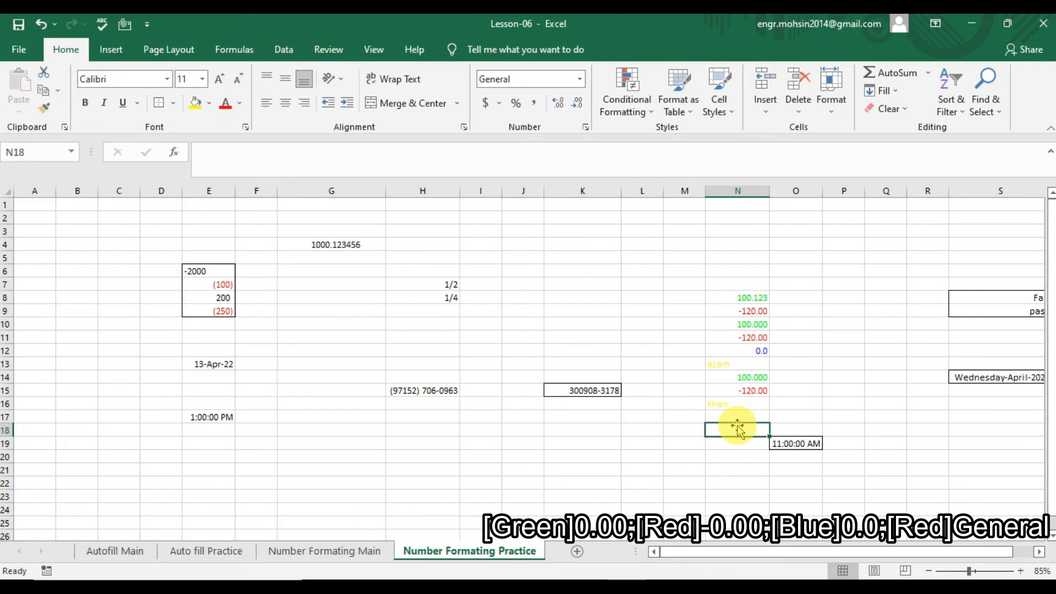
click(372, 548)
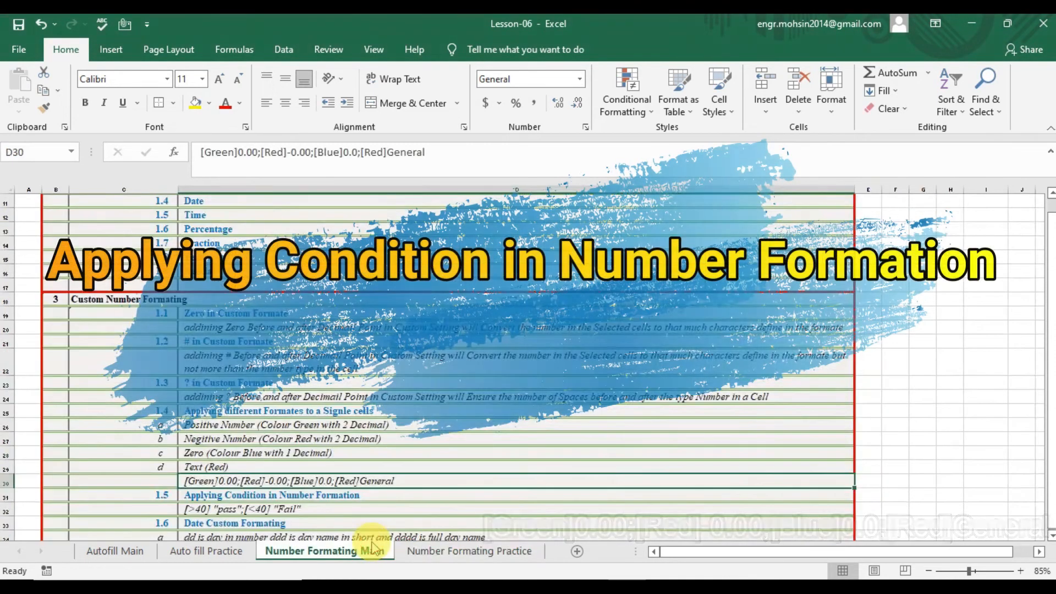
Review the conditional pass/fail format code notes around D32 on Number Formating Main.
key(Down)
key(Down)
key(Down)
key(Down)
key(Up)
key(Up)
key(Up)
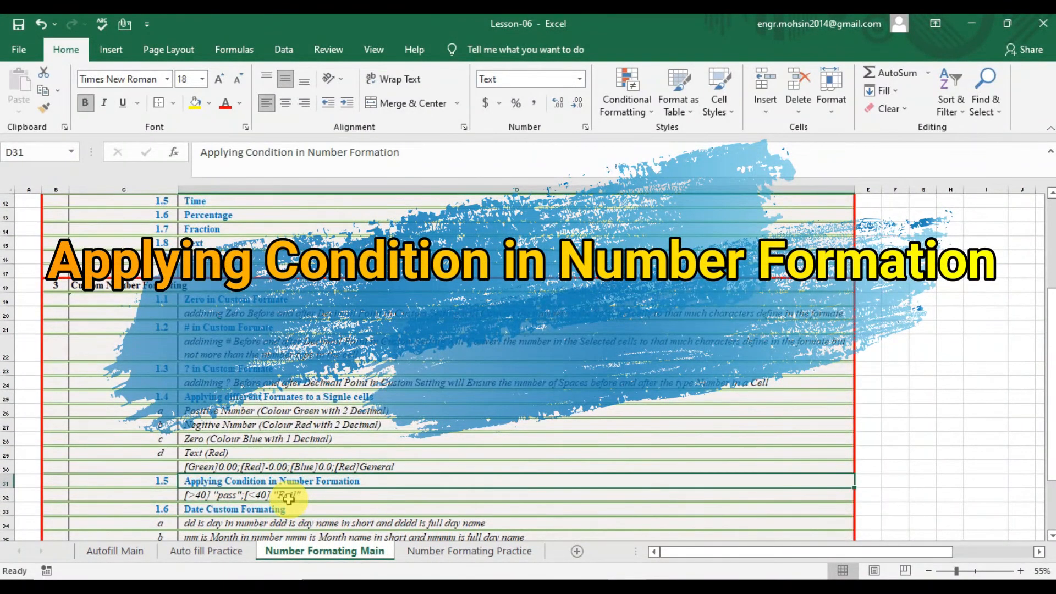
key(Down)
key(Down)
key(Down)
key(Up)
key(Up)
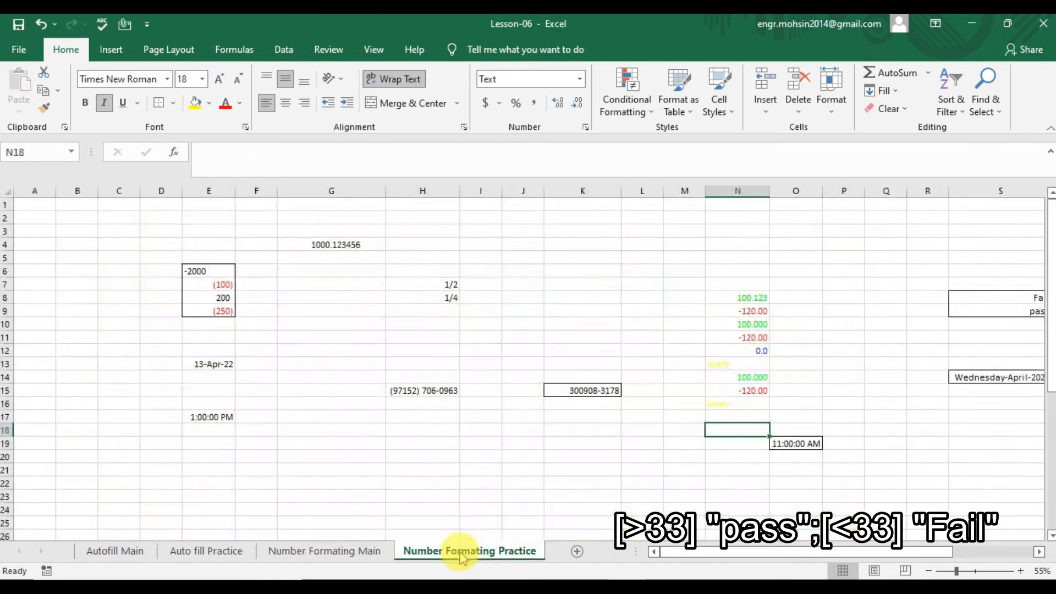
Enter scores 32 in B14 and 34 in B15 on the practice sheet and select both.
click(469, 554)
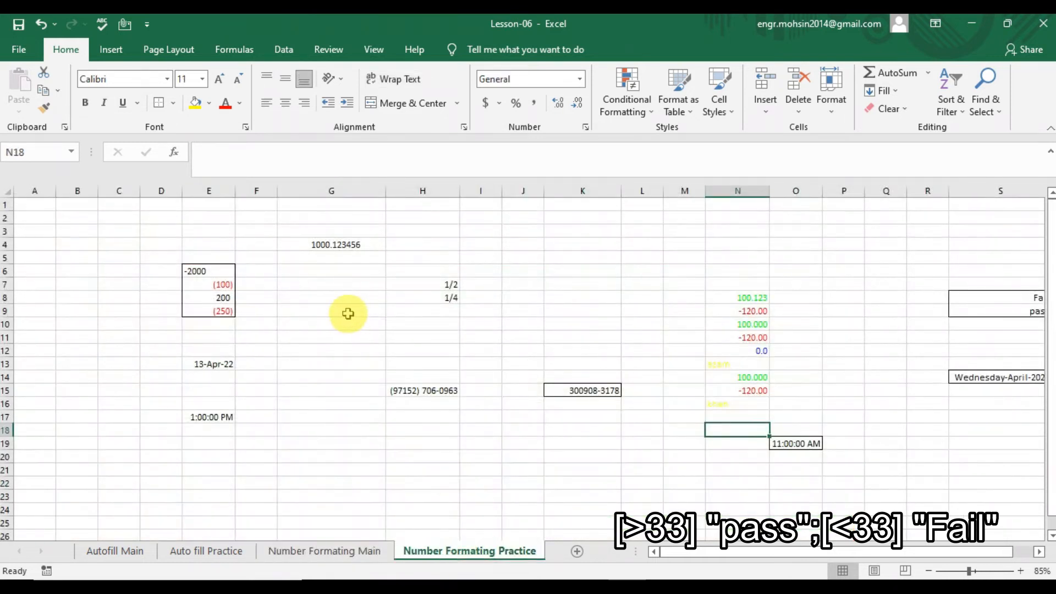
click(76, 374)
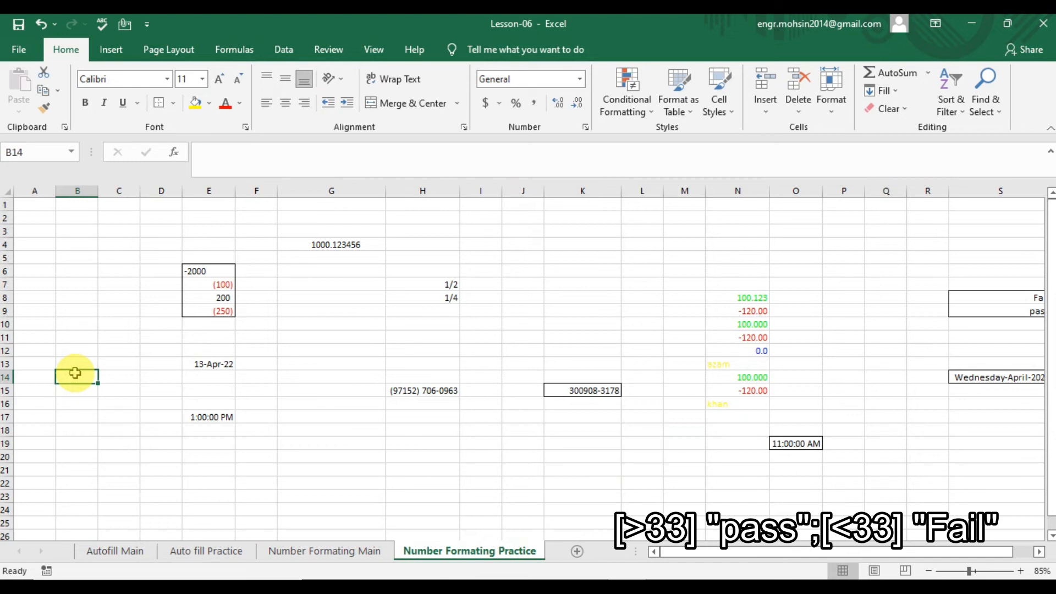
text(33)
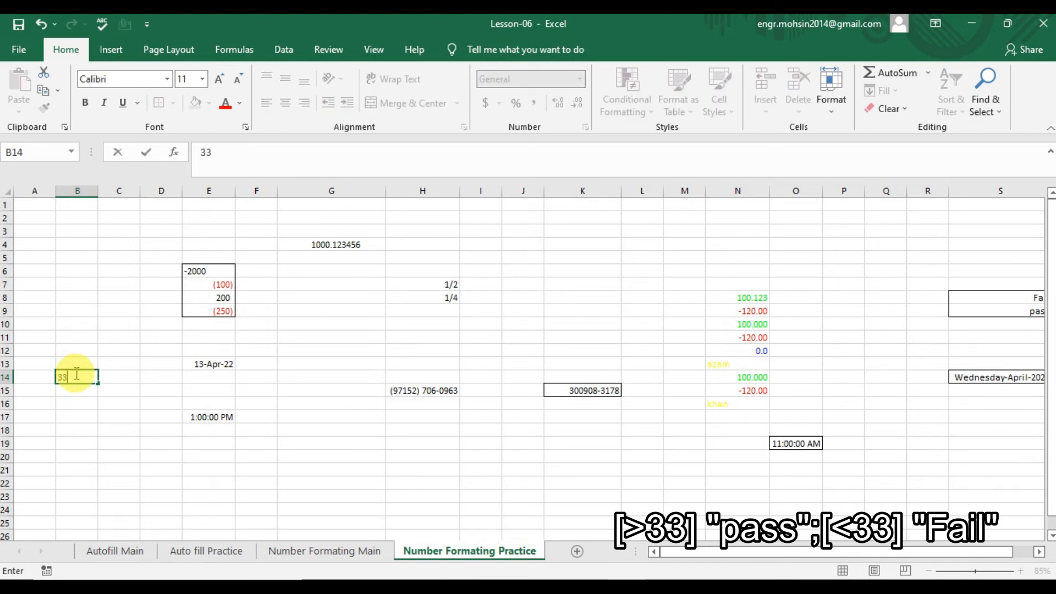
key(Up)
key(Up)
click(75, 374)
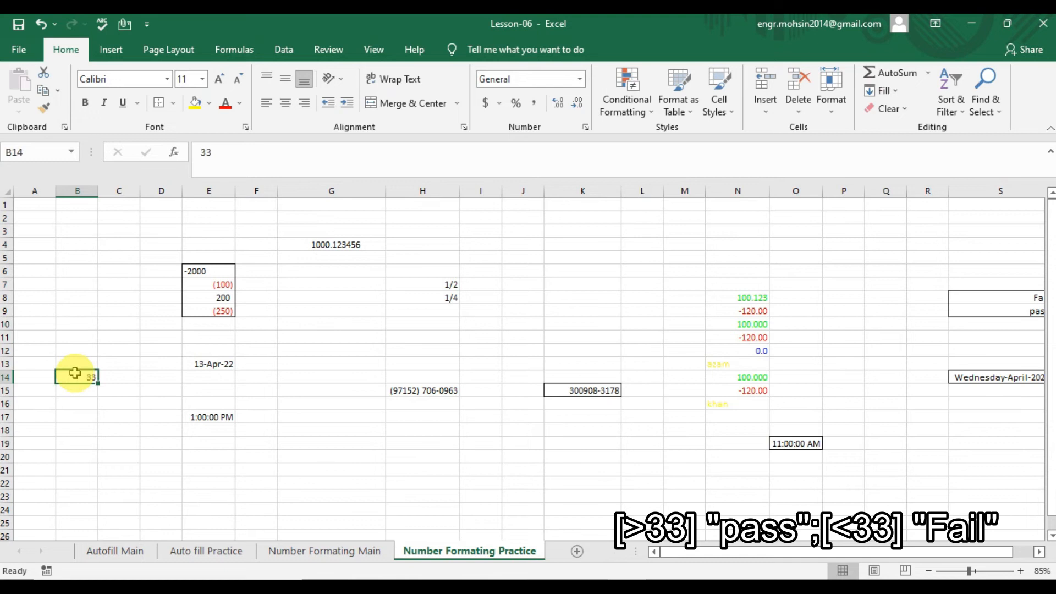
key(BackSpace)
text(32)
key(Return)
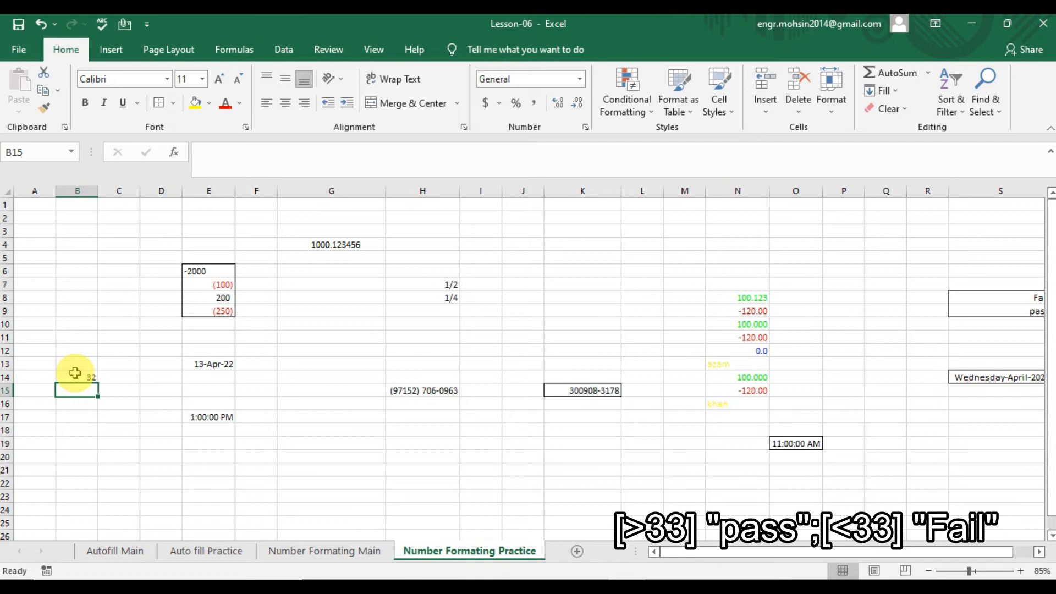
text(34)
key(Return)
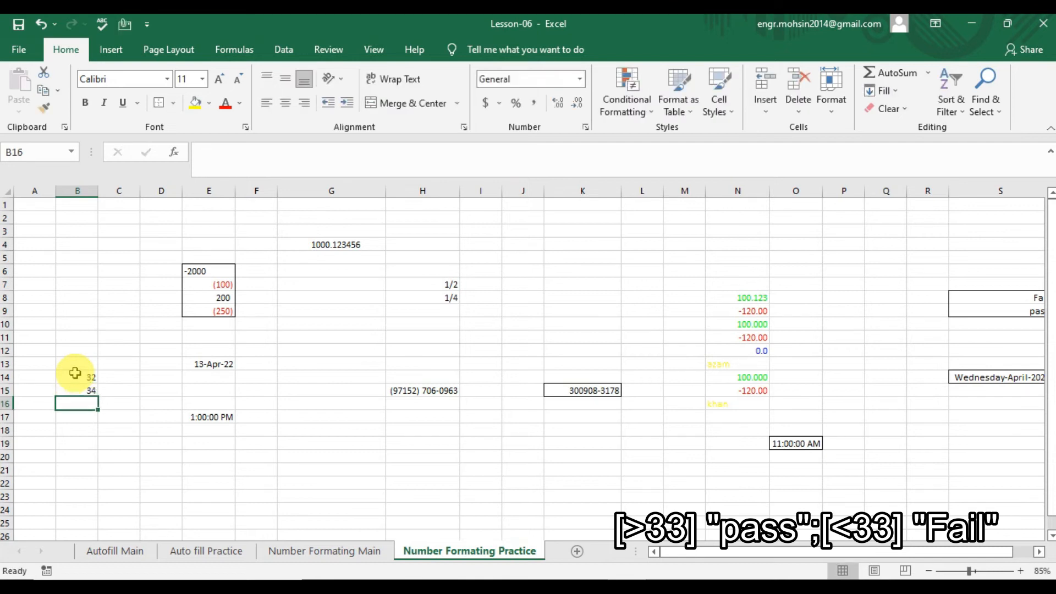
drag(75, 374, 77, 389)
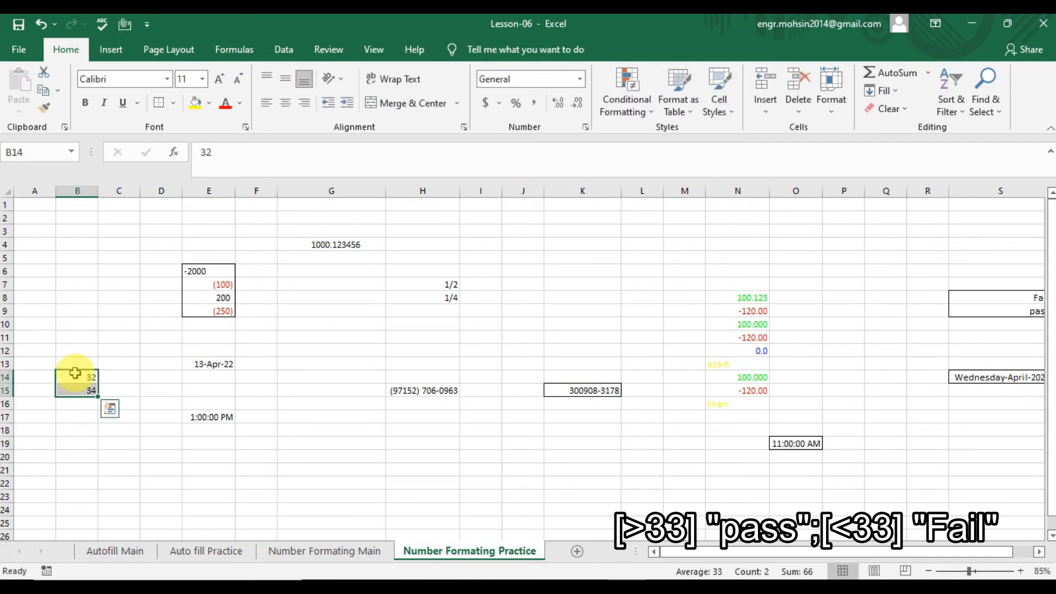
click(363, 552)
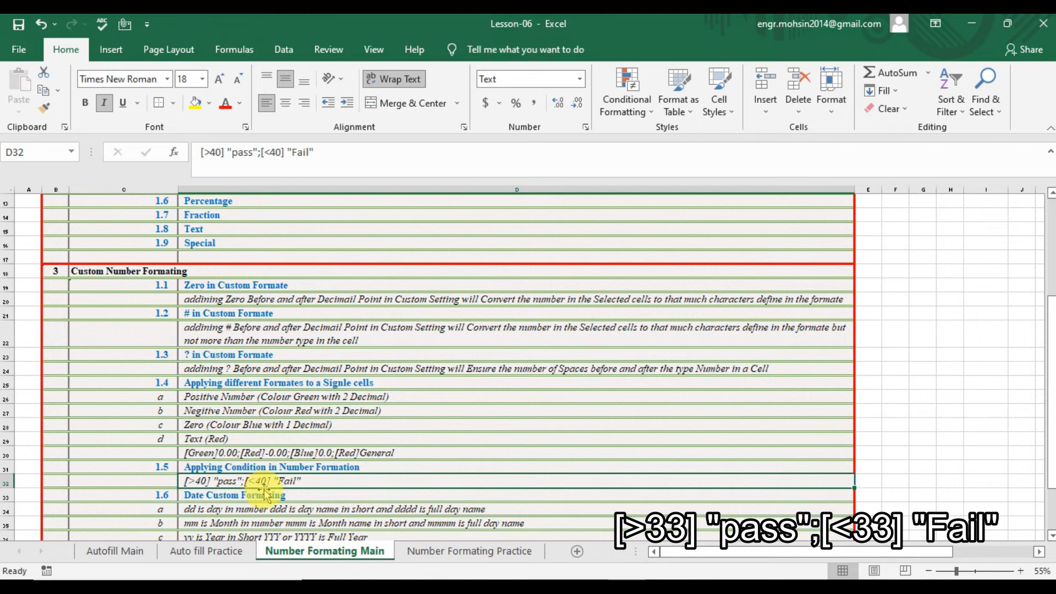
Copy D32's pass/fail code and open Format Cells for B14:B15 on the practice sheet.
double_click(314, 482)
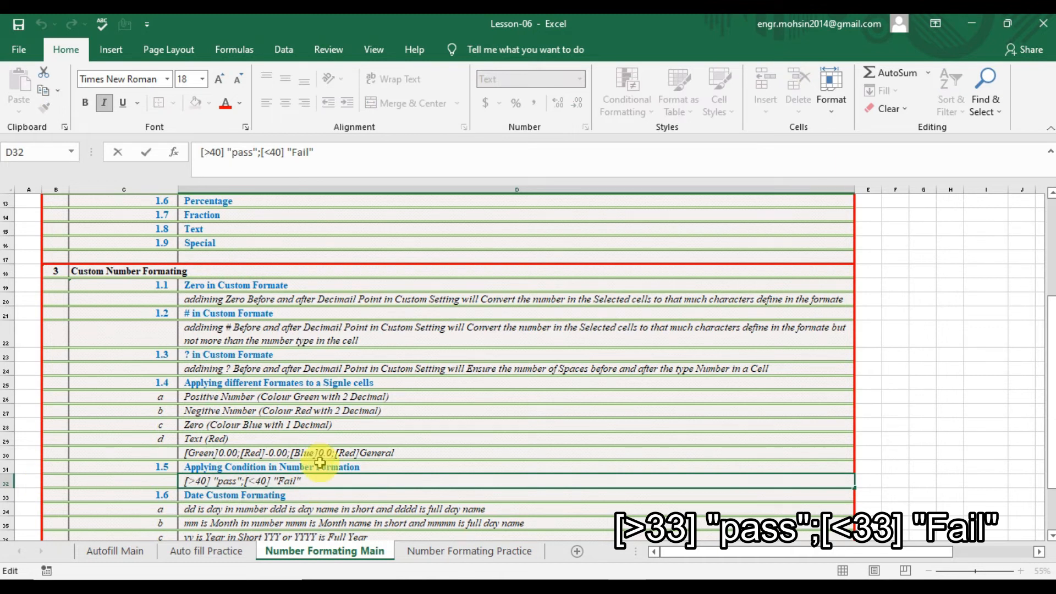
drag(302, 481, 126, 465)
key(ctrl+c)
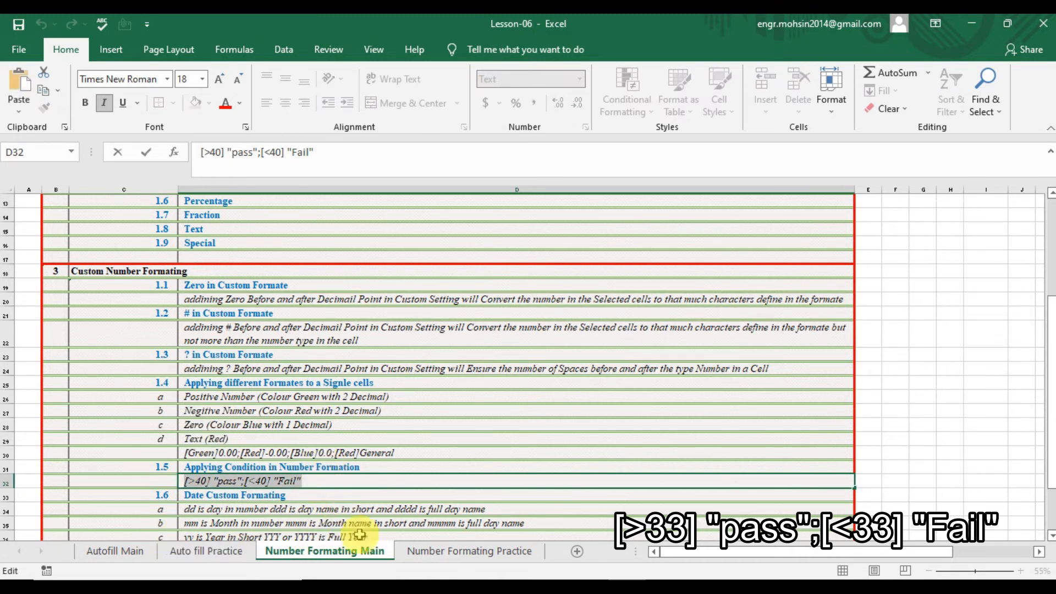
click(443, 552)
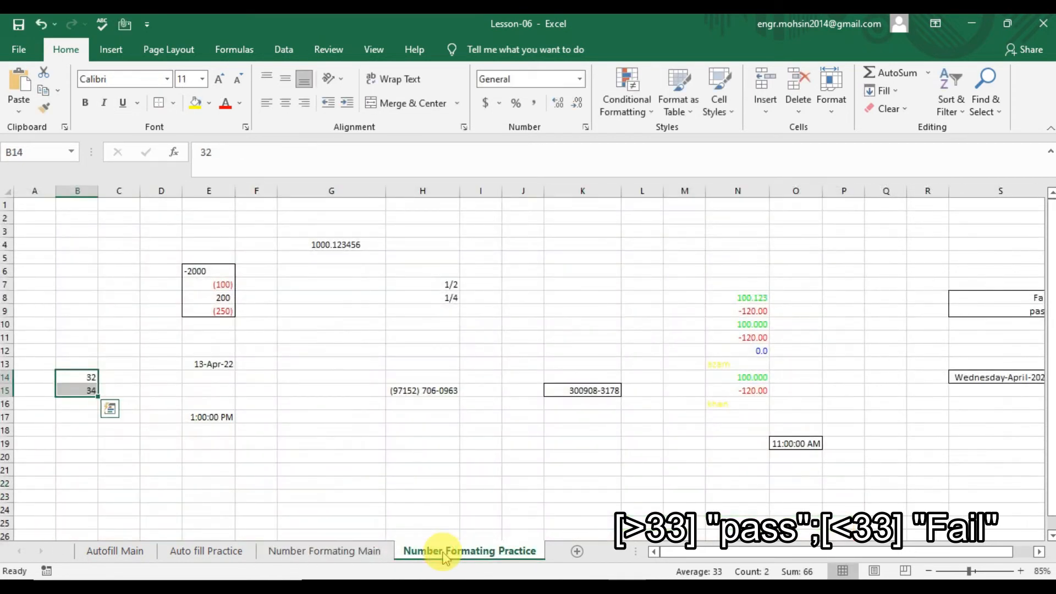
key(ctrl+1)
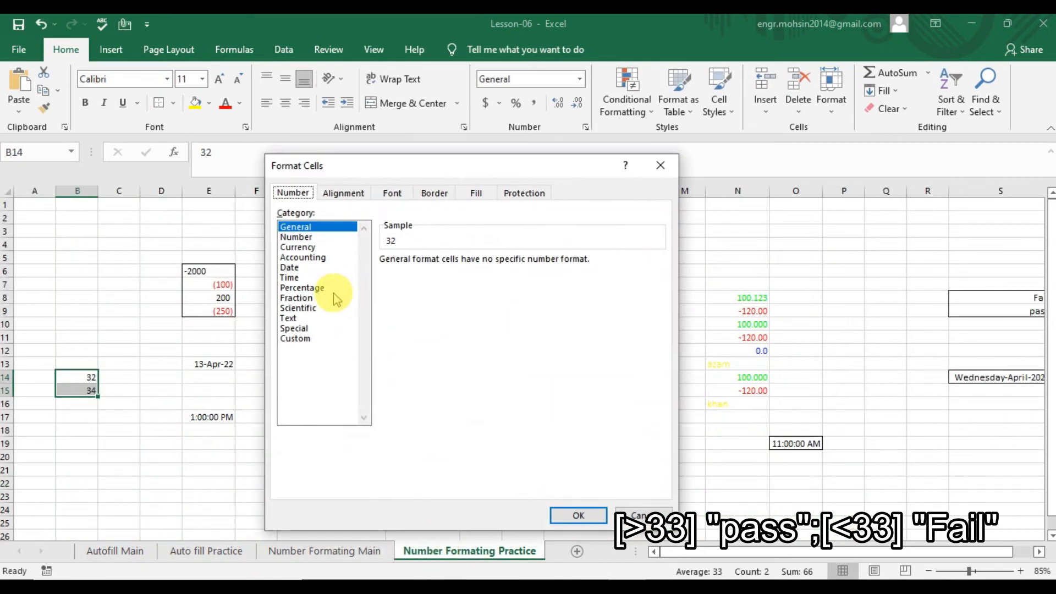
Apply the custom format [>33] "pass";[<33] "Fail" to the scores in B14:B15.
click(301, 338)
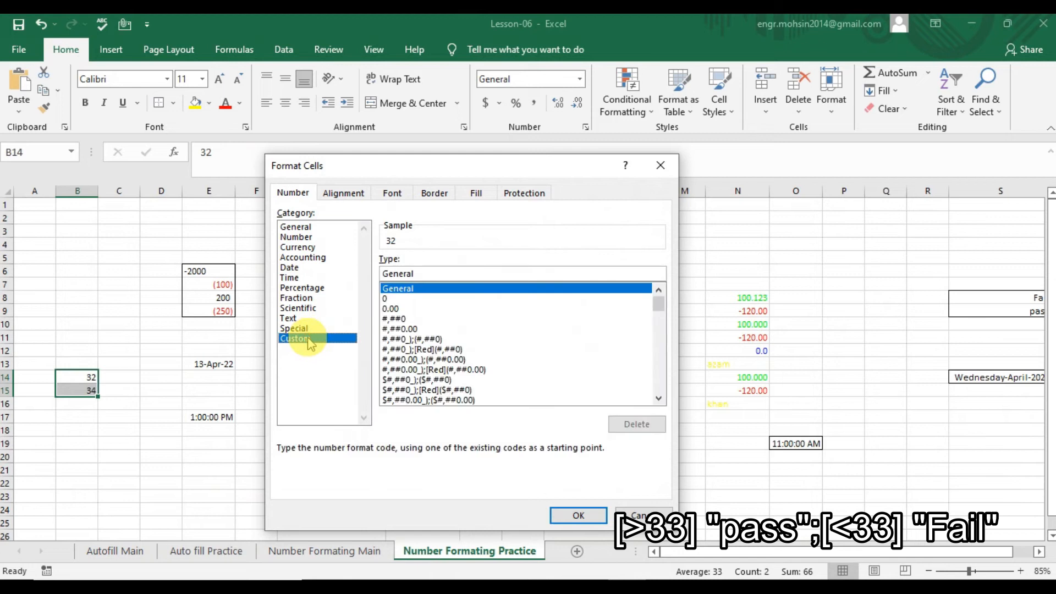
double_click(429, 273)
key(ctrl+v)
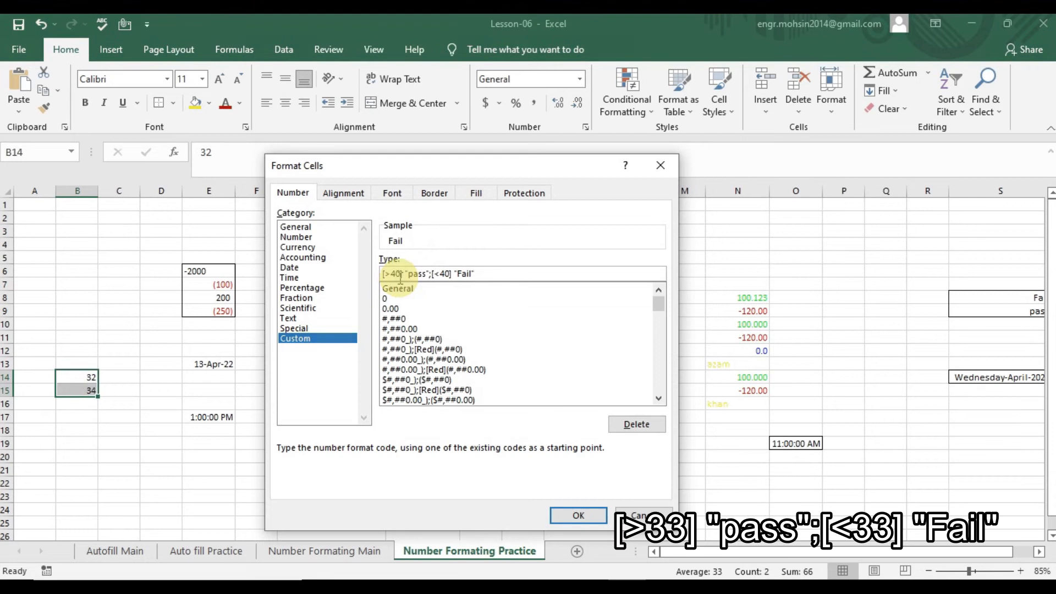
key(BackSpace)
key(BackSpace)
text(33)
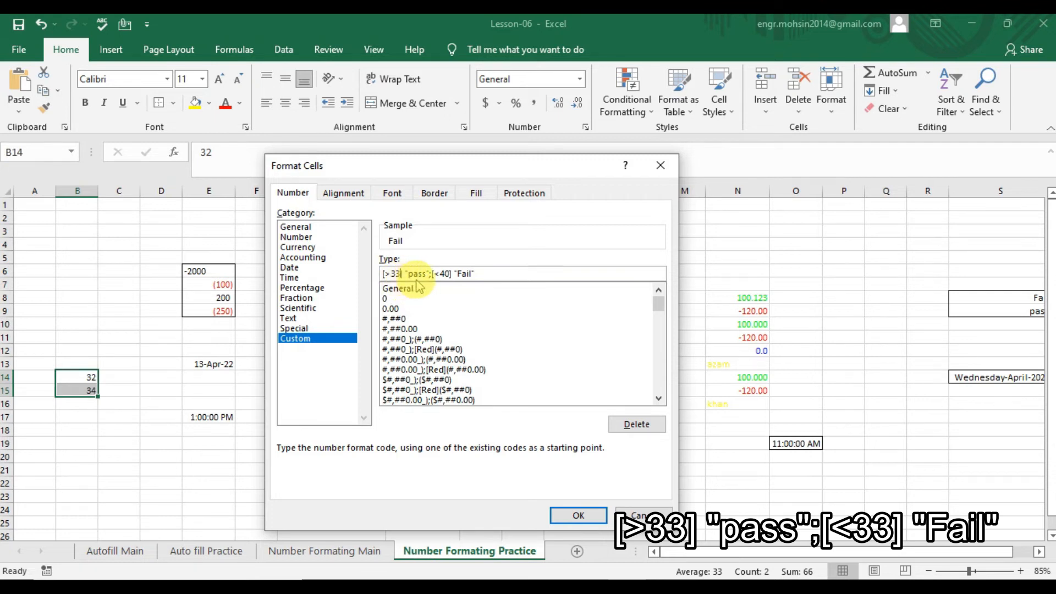
click(450, 271)
click(446, 271)
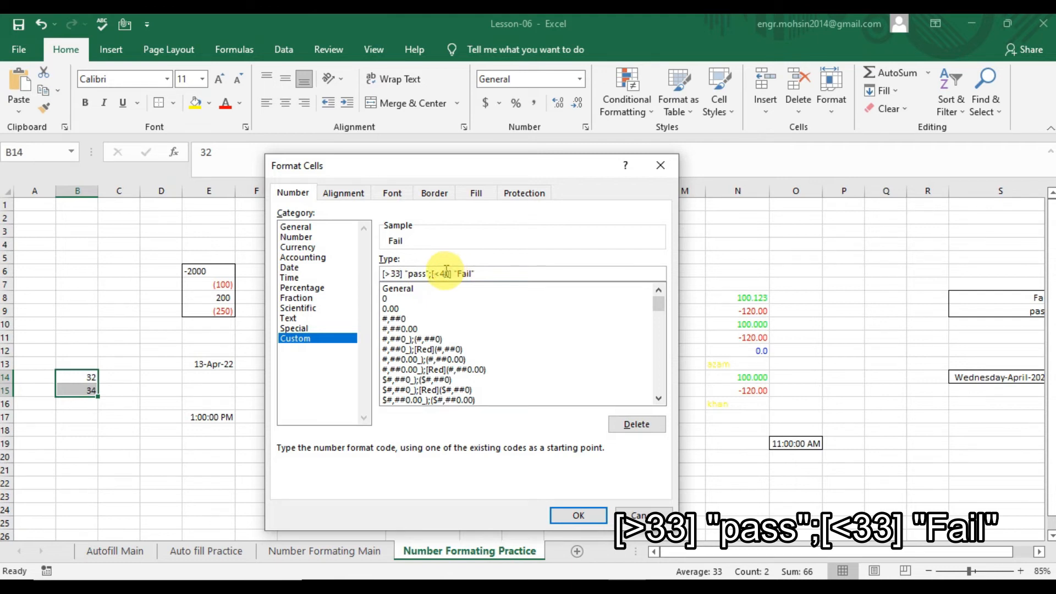
key(BackSpace)
key(BackSpace)
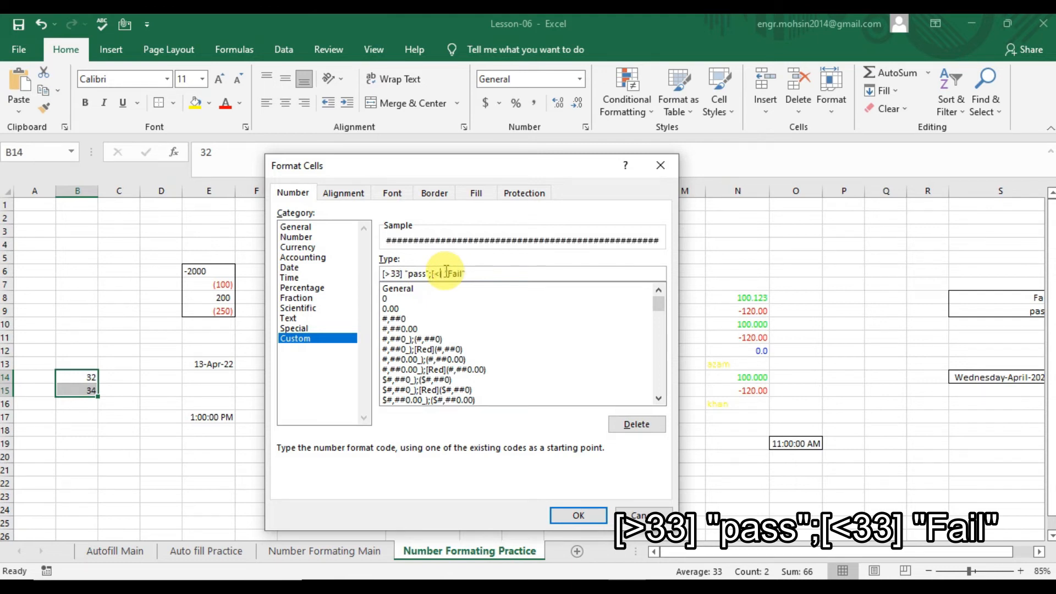
text(33)
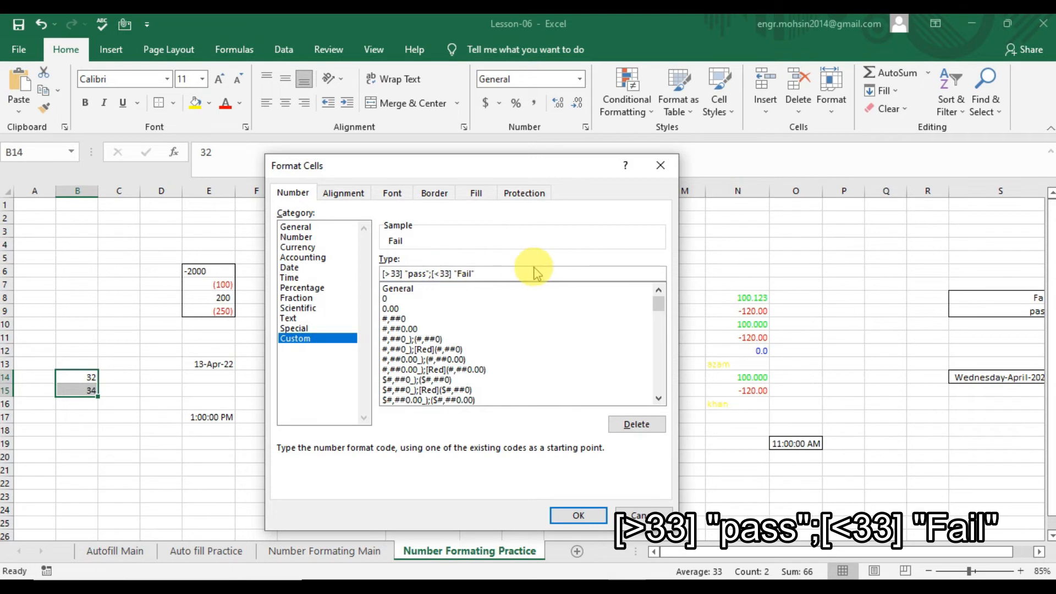
key(Return)
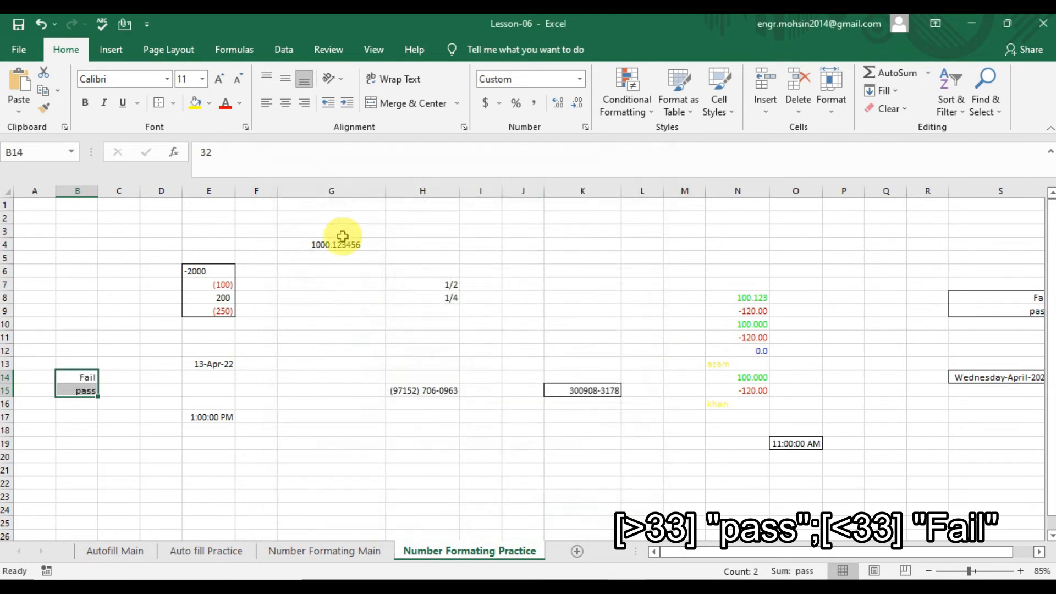
Check the underlying scores behind the pass and Fail labels in B14 and B15.
click(87, 378)
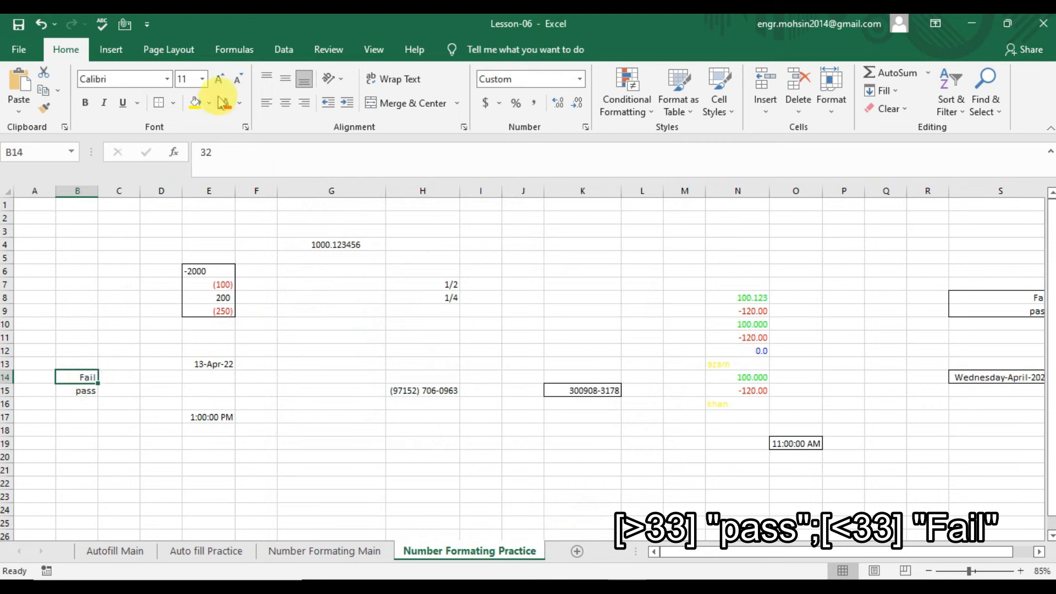
double_click(215, 151)
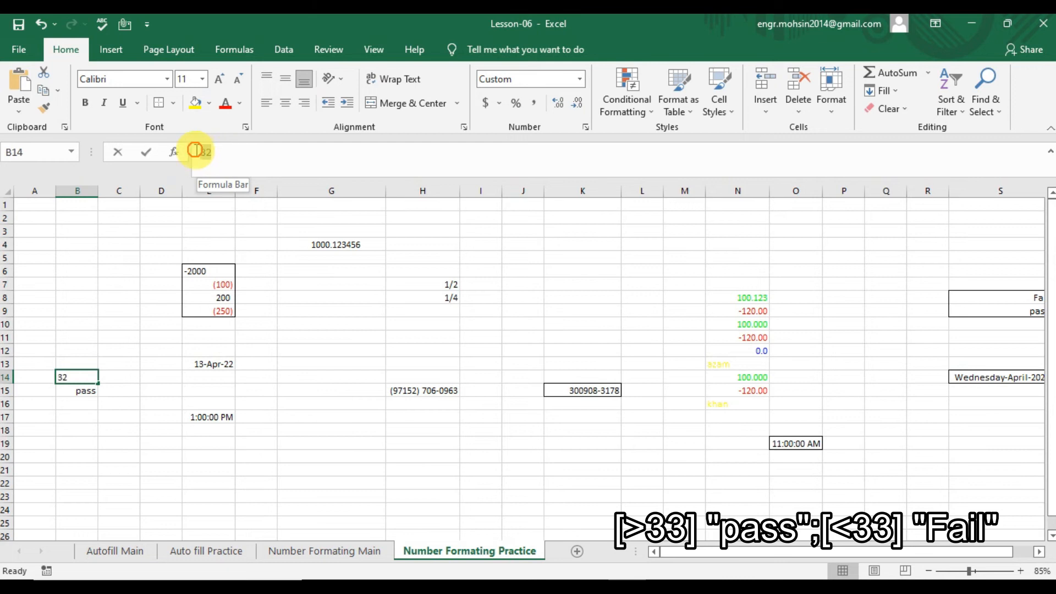
key(Return)
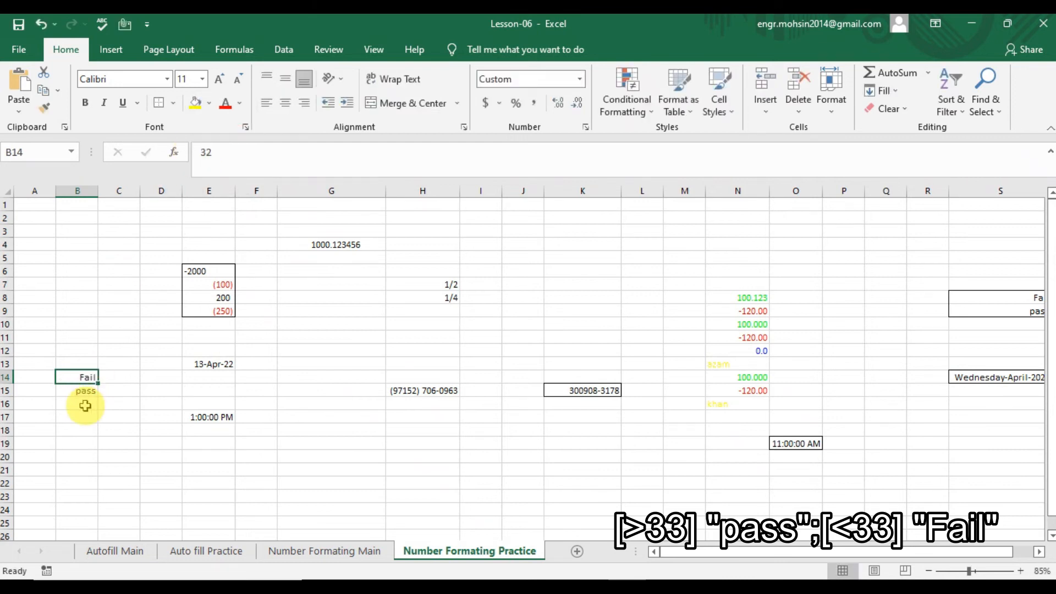
drag(257, 159, 196, 143)
key(Escape)
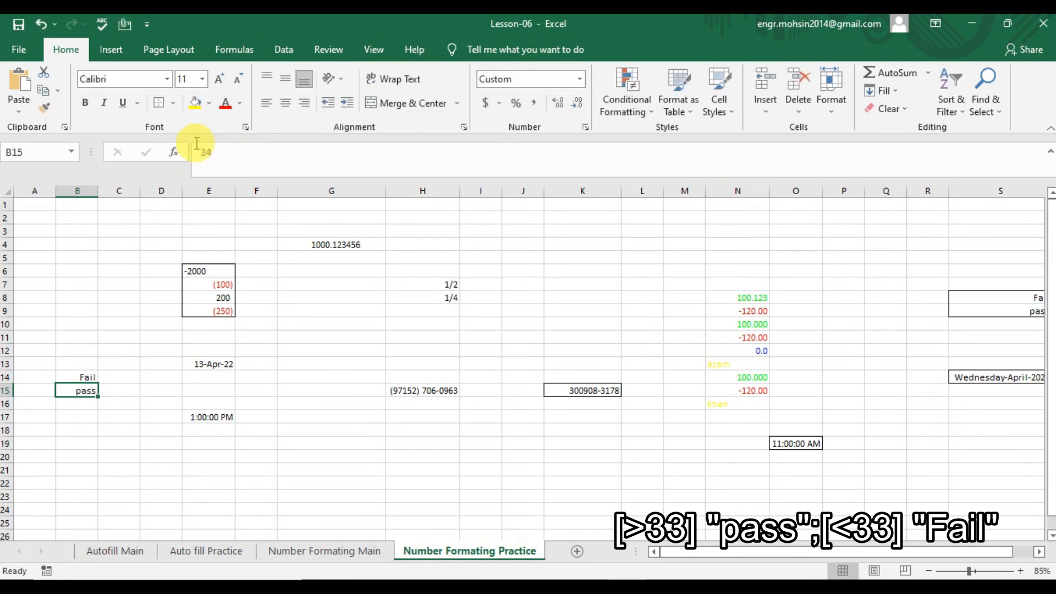
click(311, 551)
Read the day-code notes on the Main sheet and look at the weekday date in S14.
key(Down)
key(Down)
key(Down)
key(Down)
key(Down)
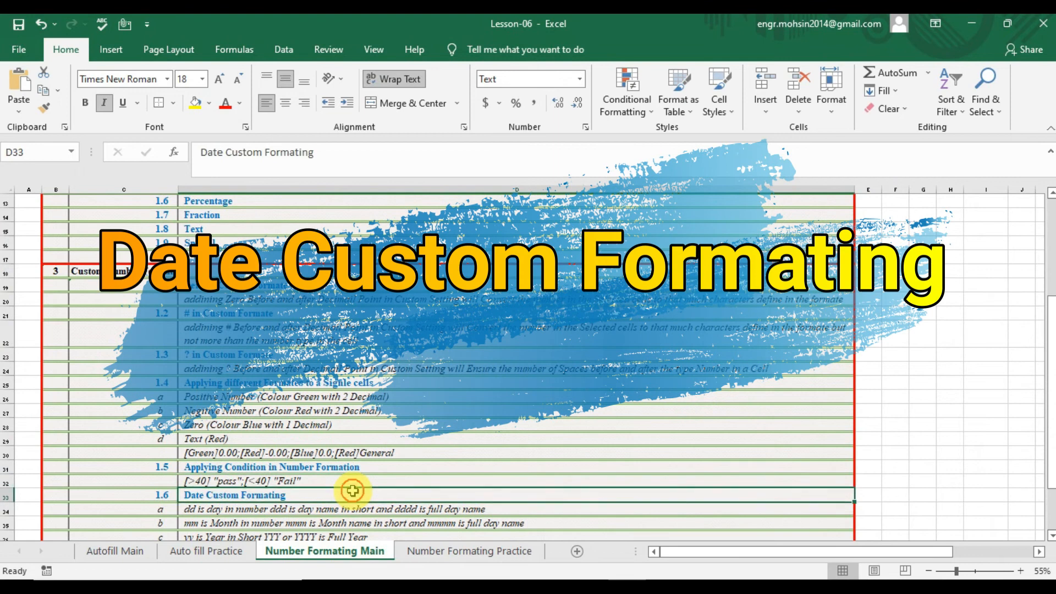
key(Down)
key(Down)
key(Down)
key(Down)
key(Down)
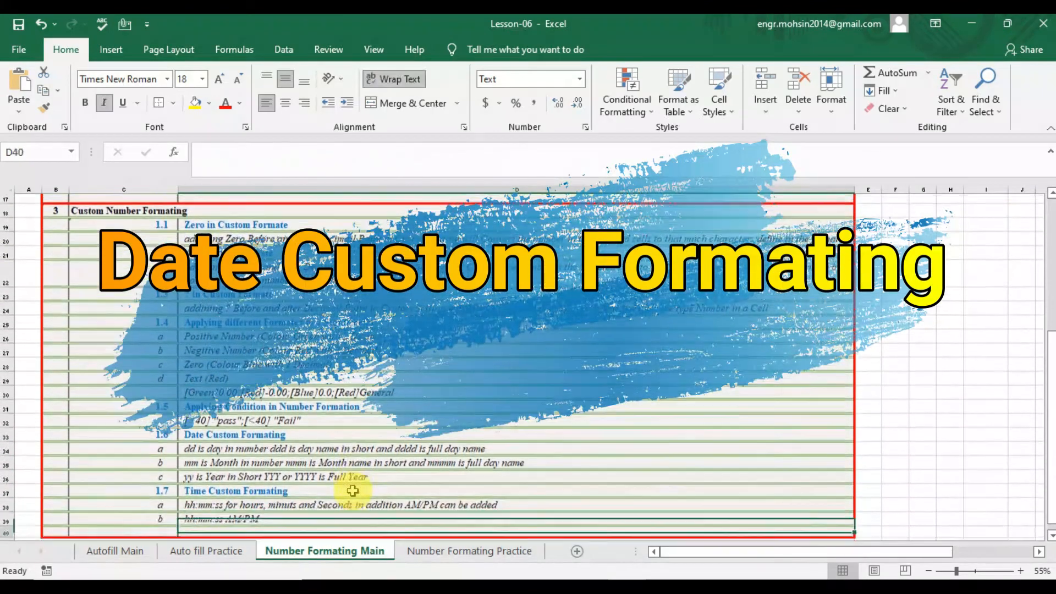
key(Up)
key(Up)
key(Up)
key(Up)
key(Up)
key(Up)
key(Up)
key(Up)
key(Up)
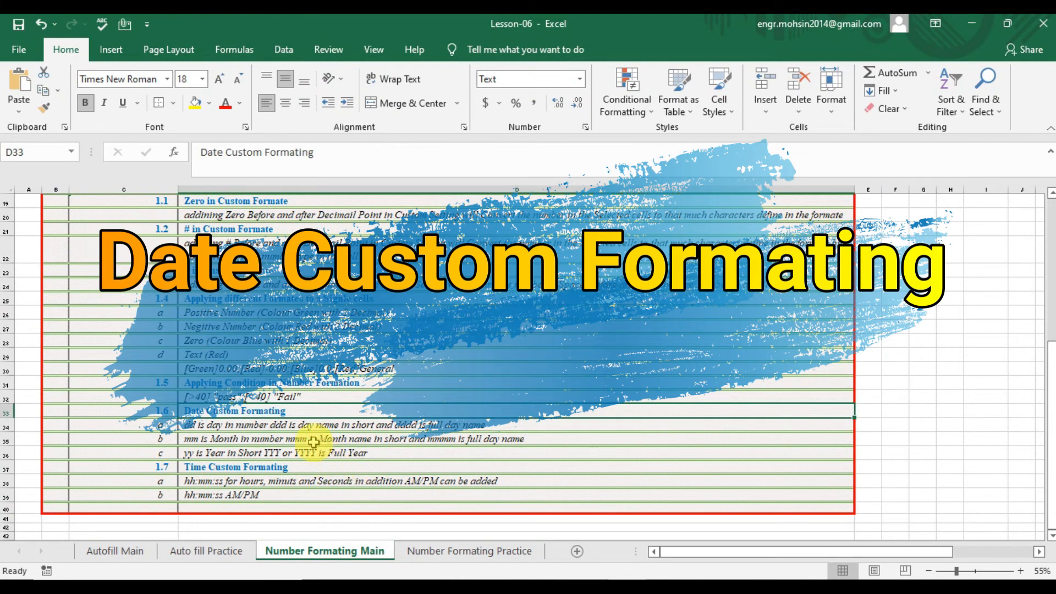
click(296, 426)
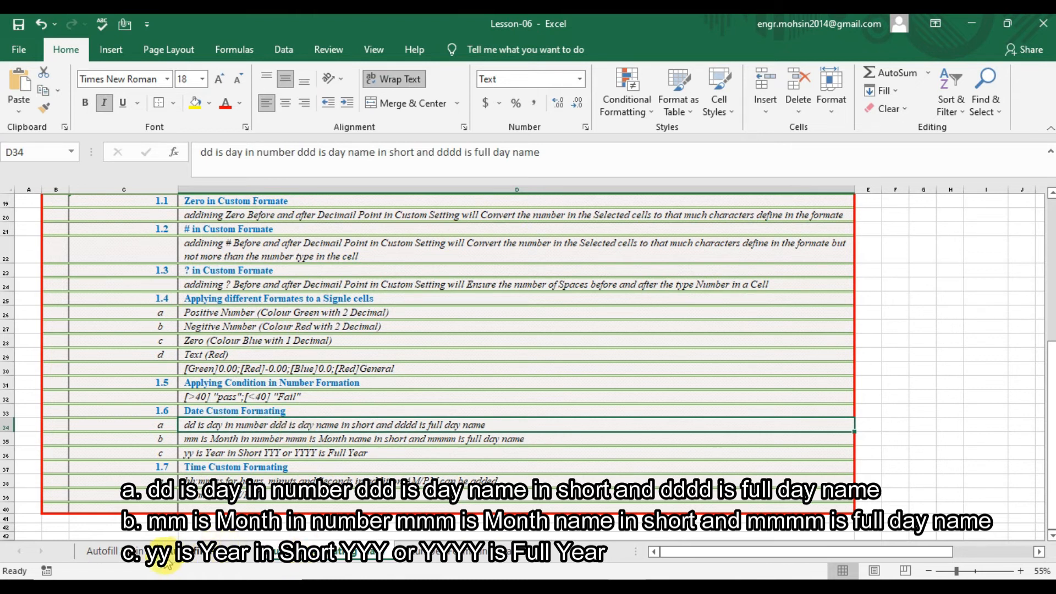
click(433, 558)
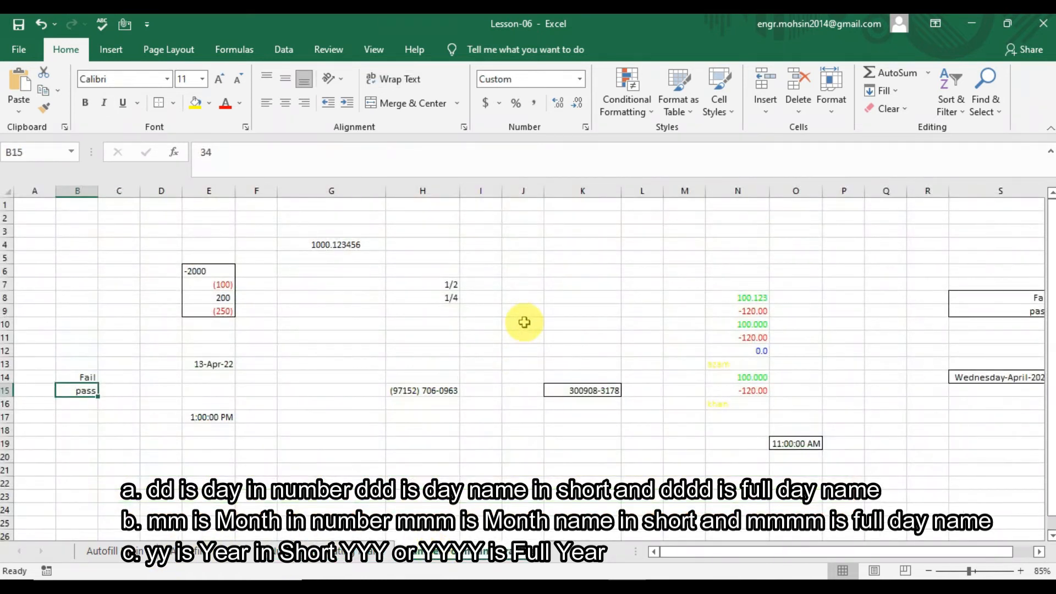
click(983, 375)
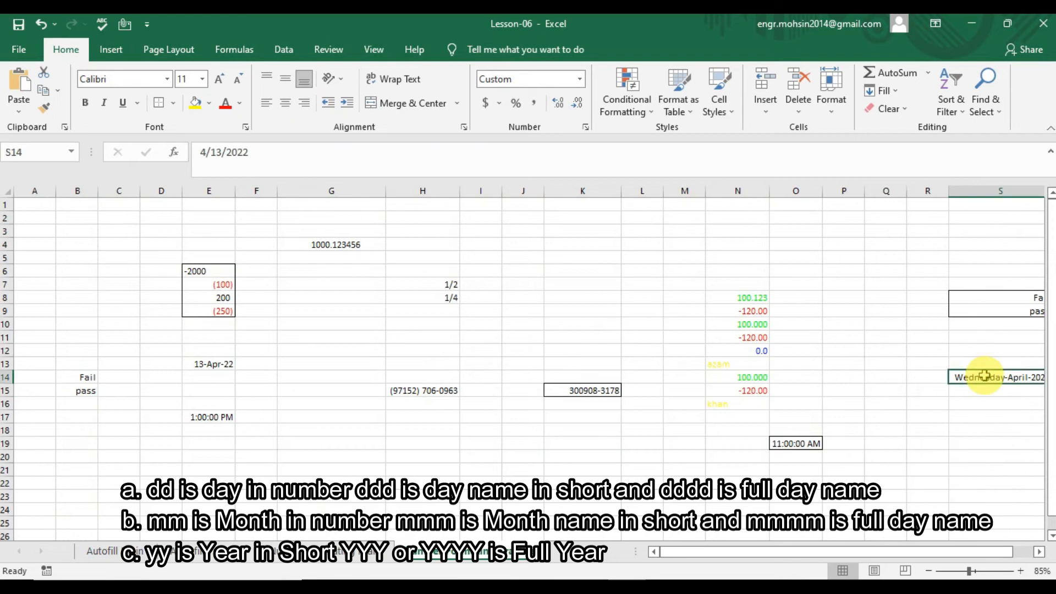
Enter the date 13apr22 in K4, fixing the stray equals sign, and open its format settings.
click(590, 242)
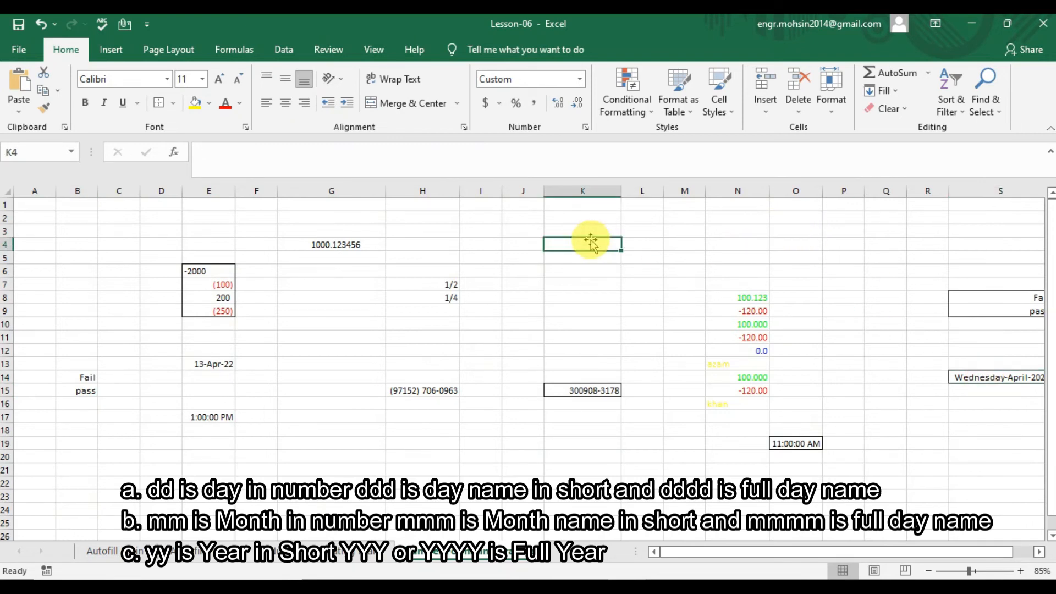
text(=13)
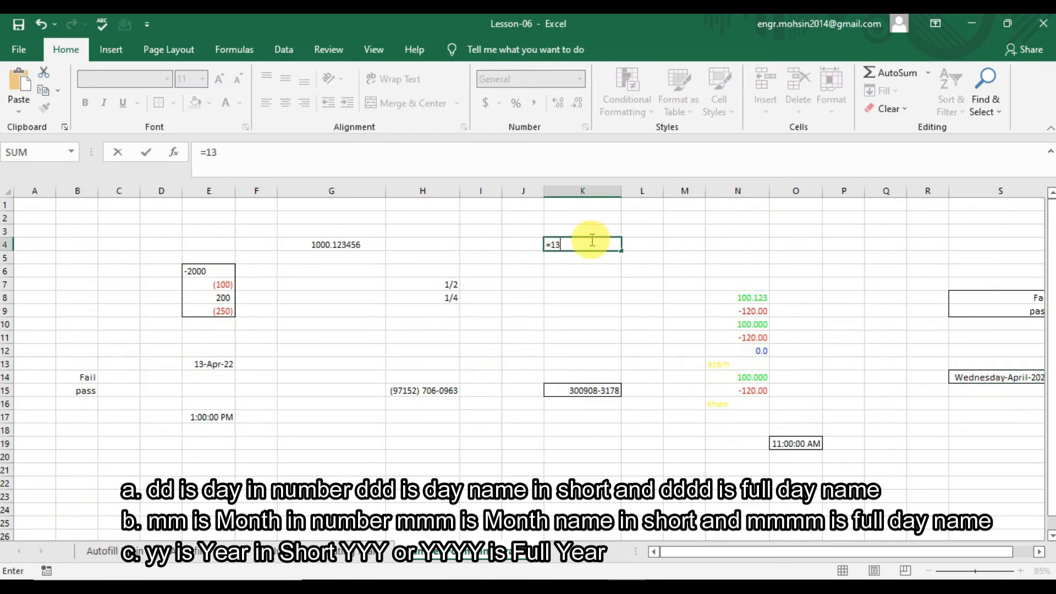
text(apr22)
key(Return)
key(Return)
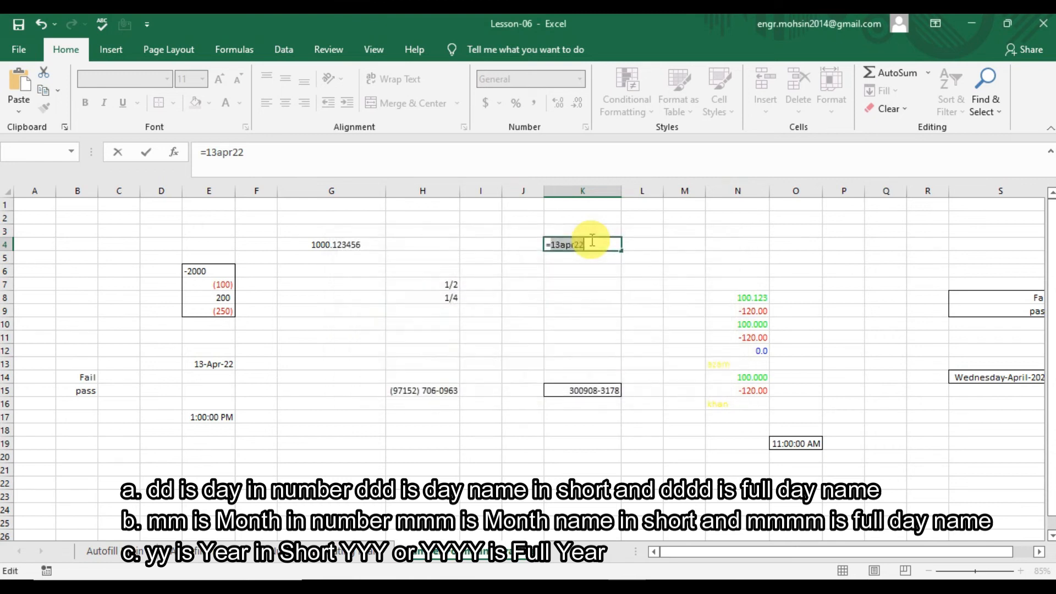
key(Left)
key(Left)
key(Left)
key(Left)
key(Left)
key(Left)
key(Left)
key(BackSpace)
key(Return)
click(590, 240)
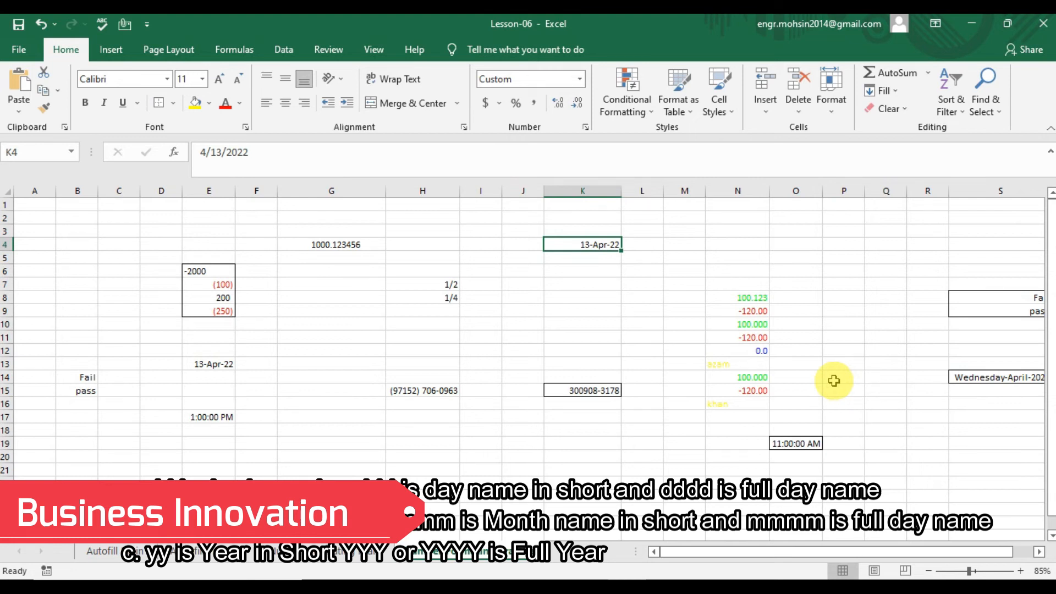
key(ctrl+1)
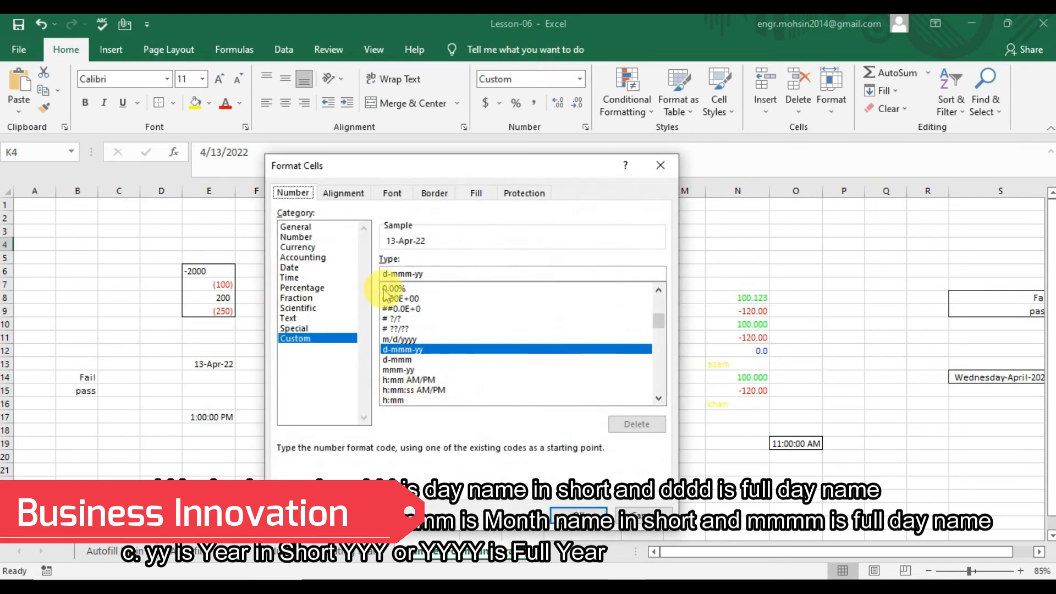
Replace K4's d-mmm-yy custom code with dd in the Type box.
click(456, 275)
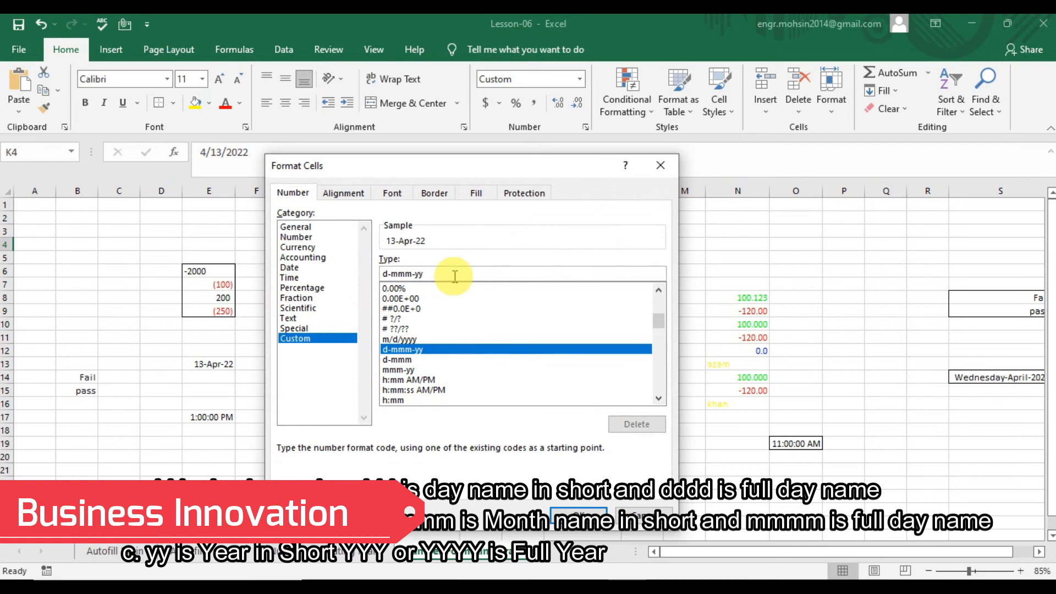
key(BackSpace)
key(BackSpace)
key(BackSpace)
key(BackSpace)
key(BackSpace)
key(BackSpace)
key(BackSpace)
key(BackSpace)
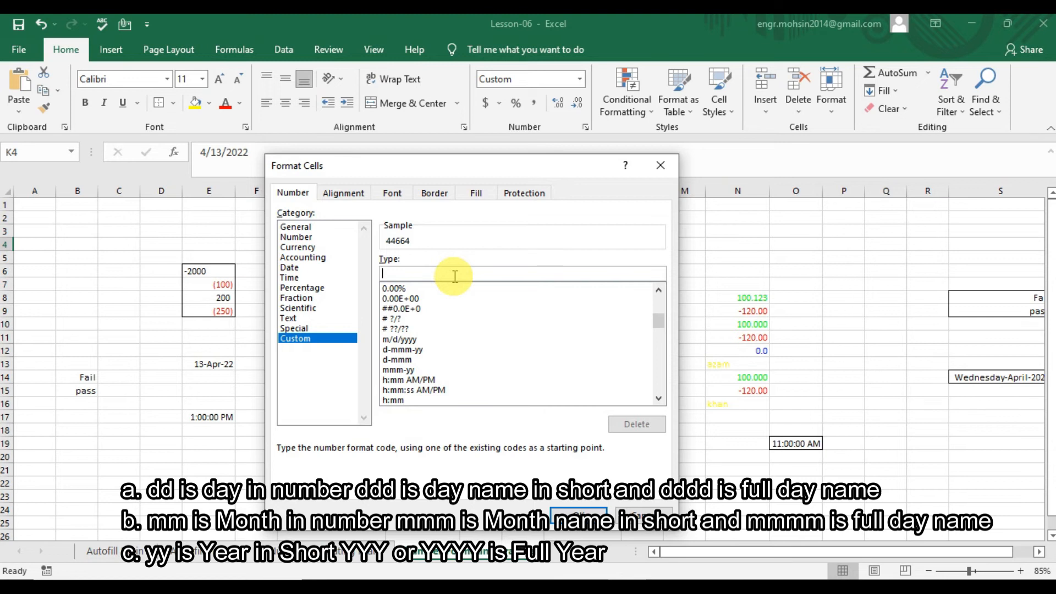
text(dddd-mmmm-yyyy)
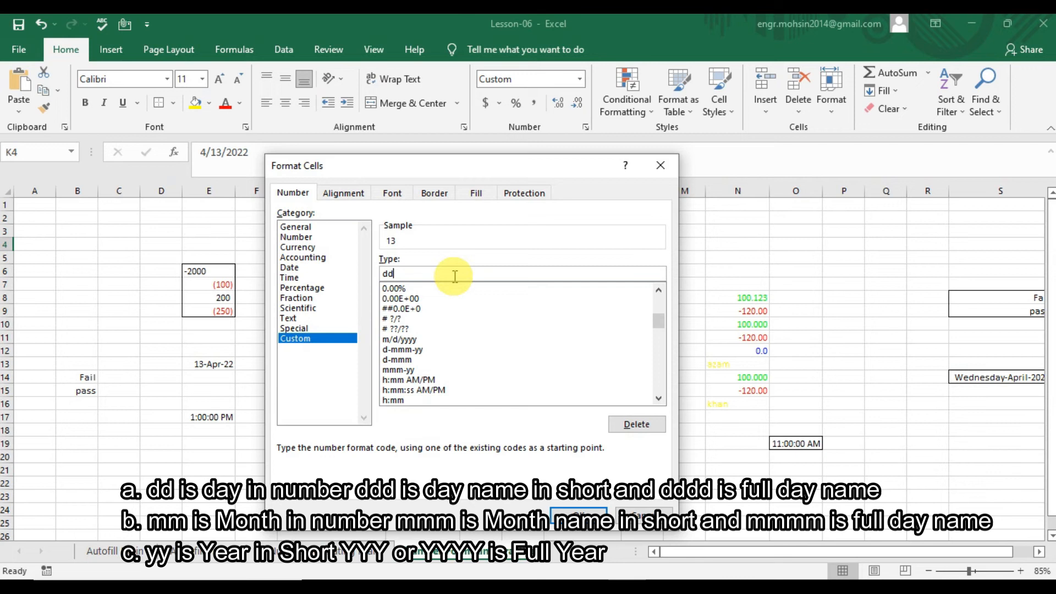
Give K4 the custom format dddd-mmmm-yyyy so it reads Wednesday-April-2022.
text(ddd-mm)
text(m)
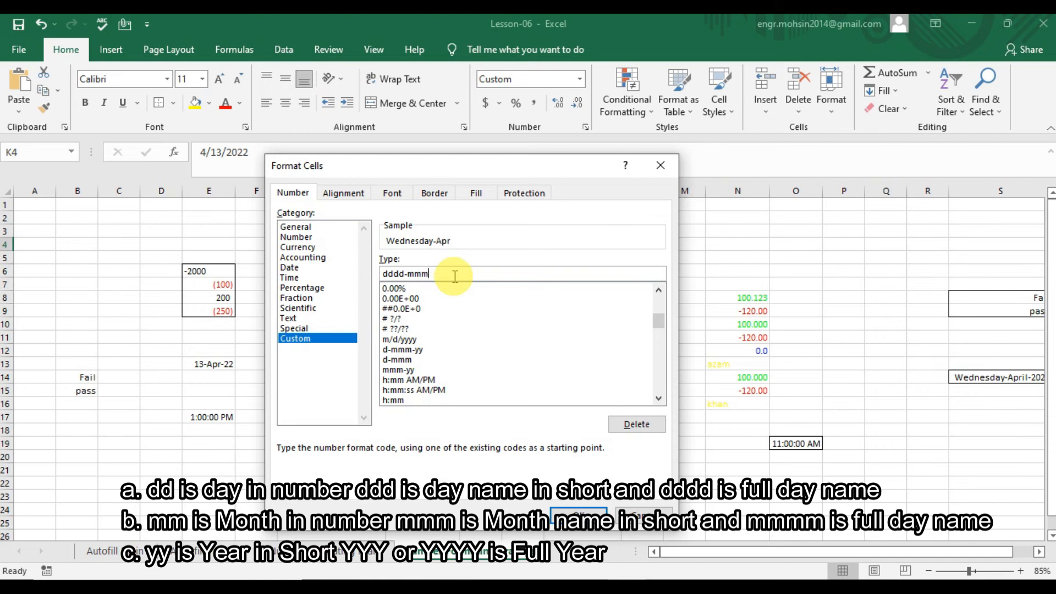
text(m-yyyy)
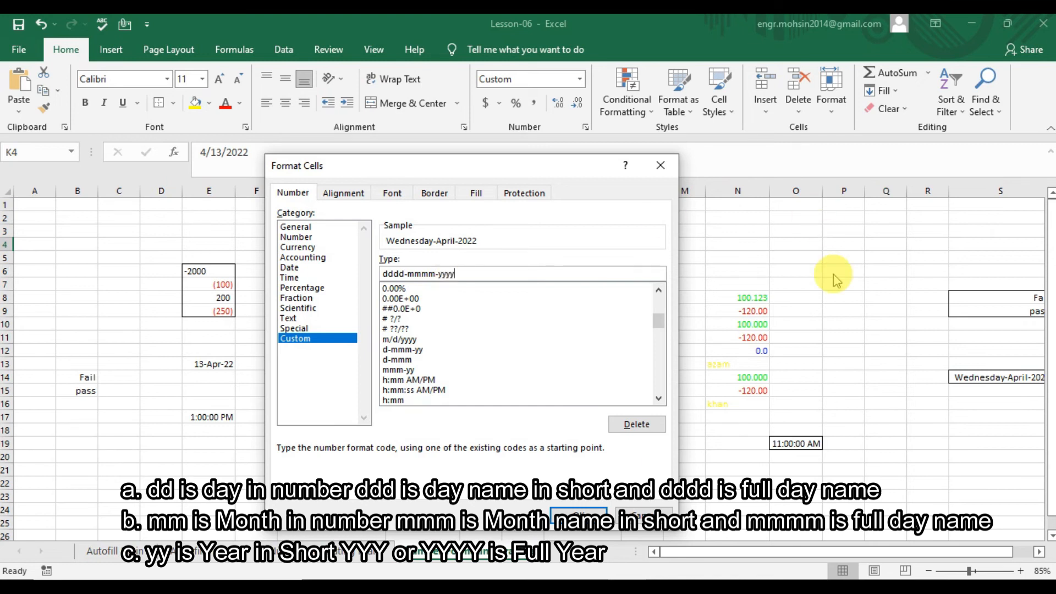
click(582, 512)
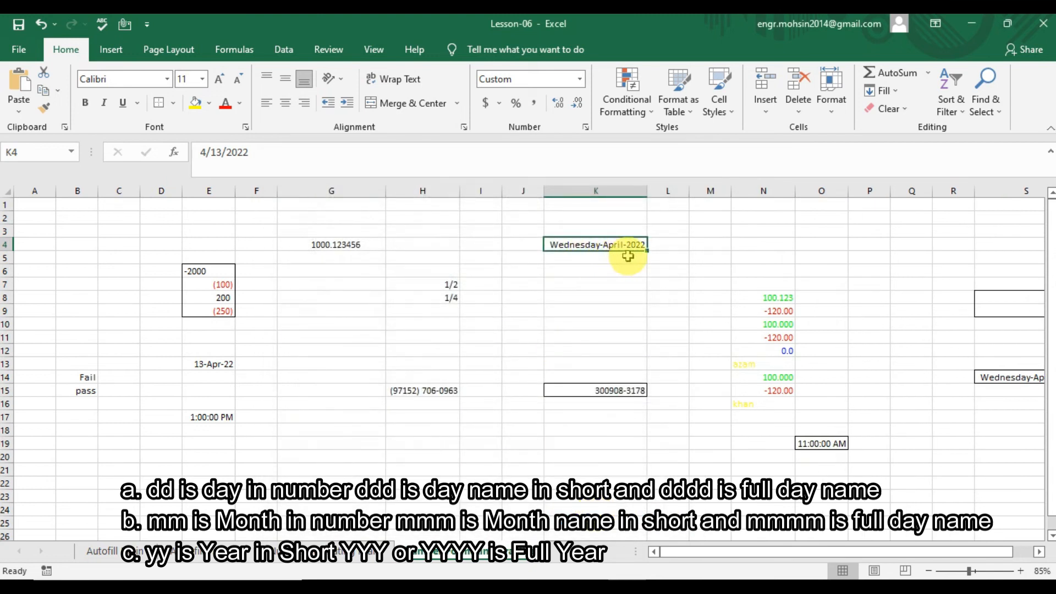
Change K4's format code to dd-mmmm-yyyy to show 13-April-2022, then view the Number Formating Main notes.
key(ctrl+1)
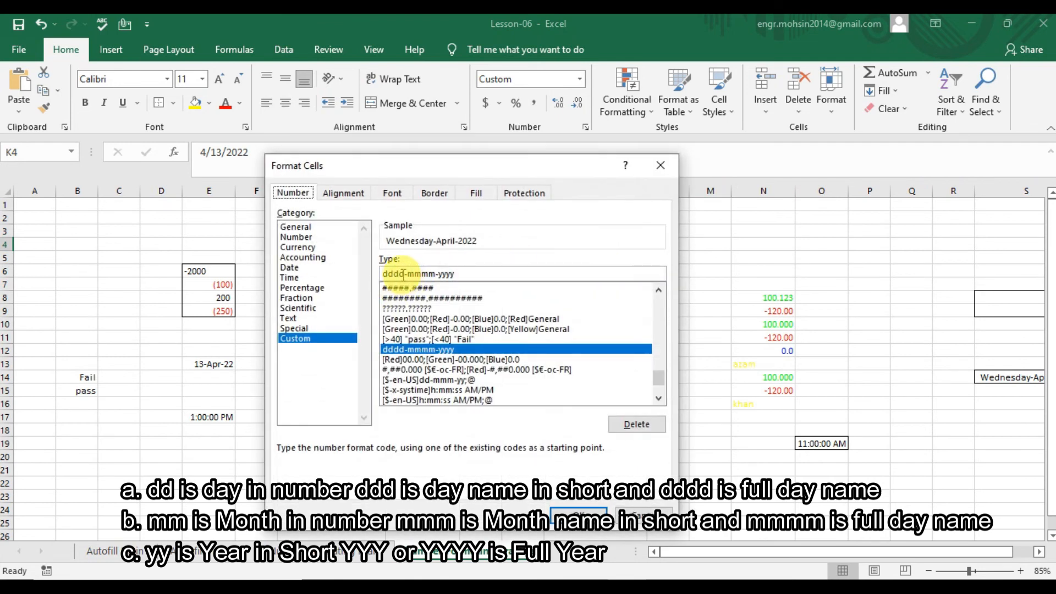
click(405, 274)
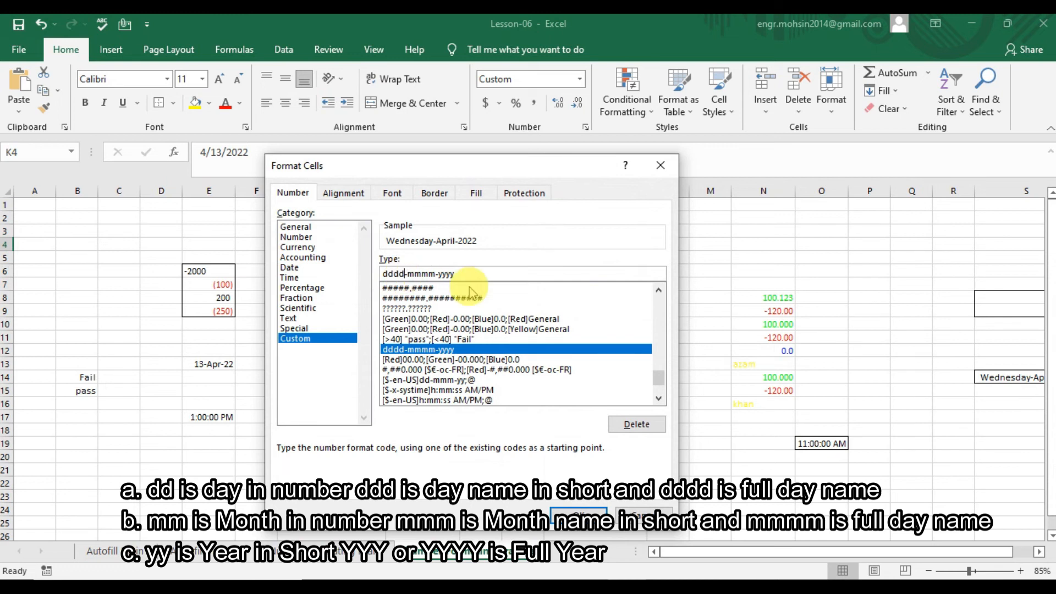
key(BackSpace)
key(BackSpace)
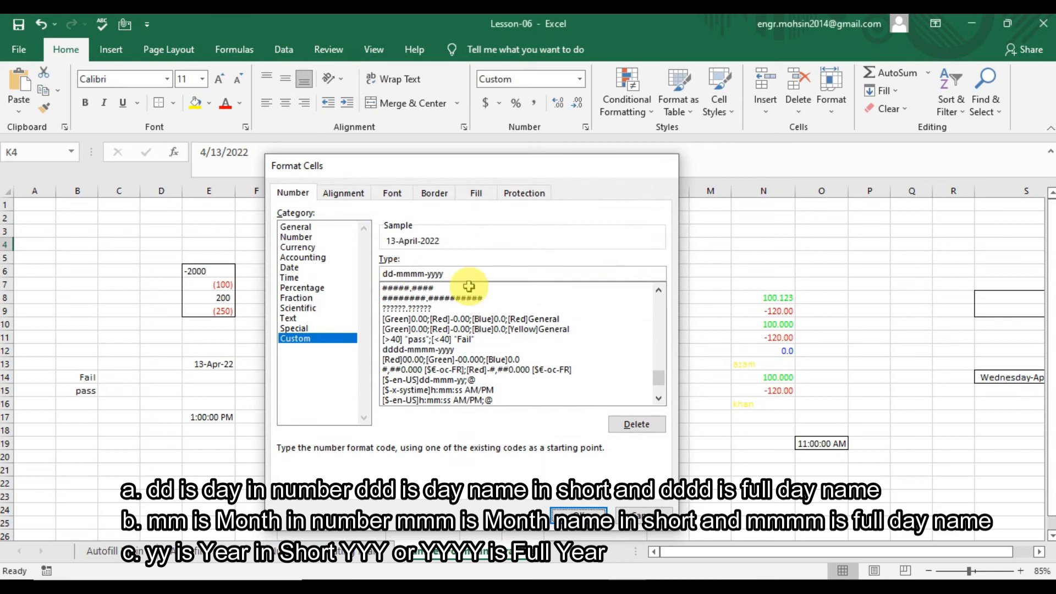
key(Return)
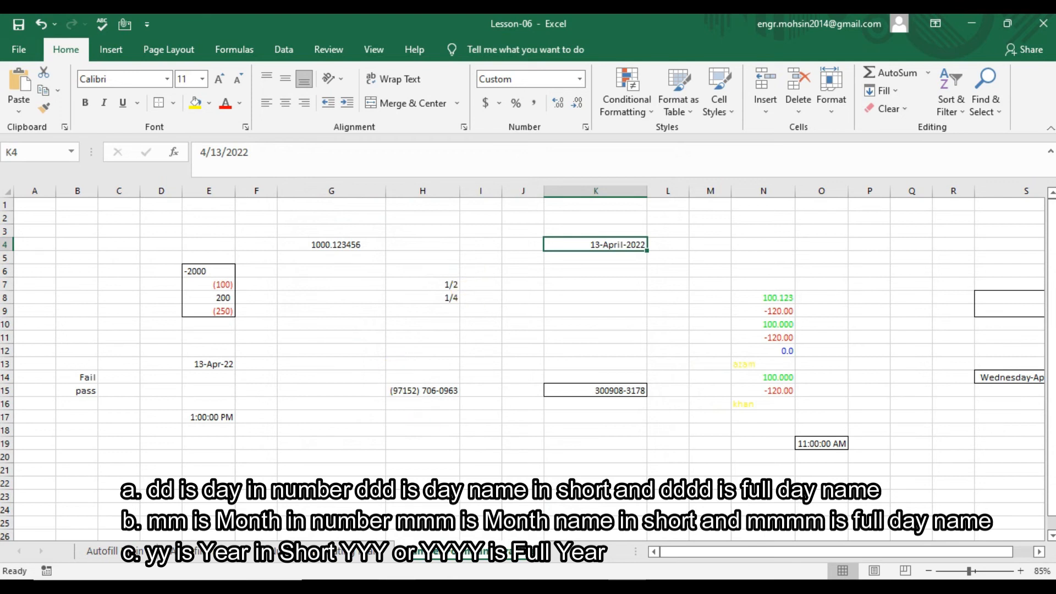
click(348, 554)
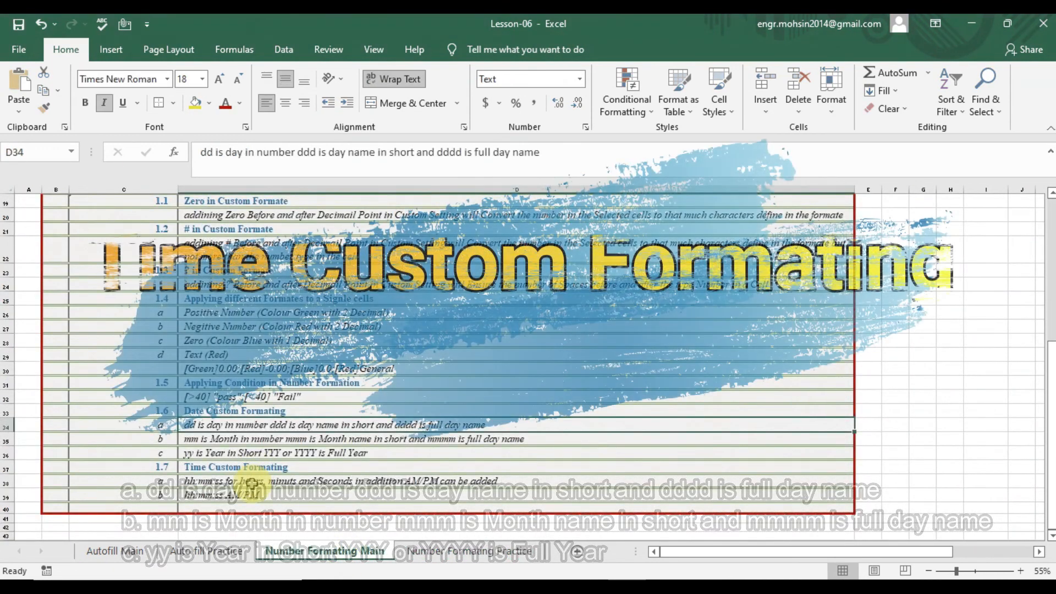
click(368, 482)
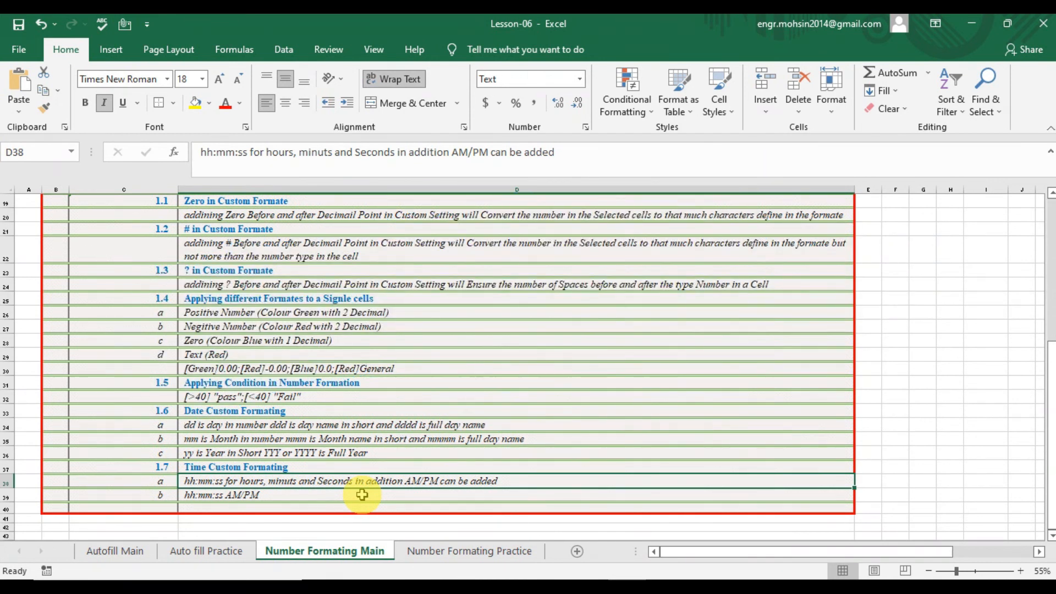
click(450, 551)
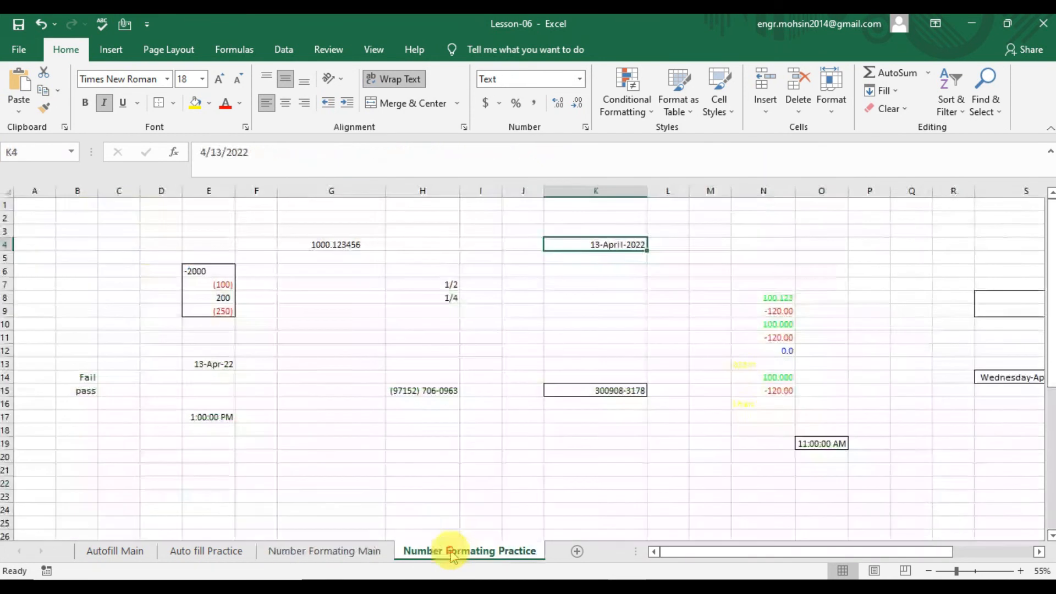
Enter the time 13:10 in cell G21.
click(328, 471)
text(13)
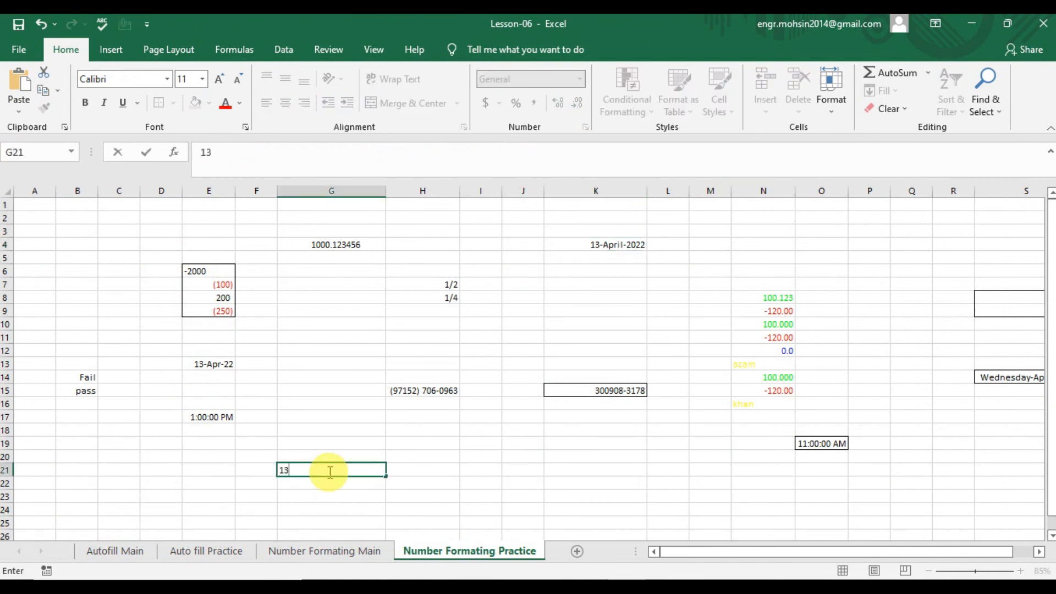
text(;)
key(BackSpace)
text(:10)
key(Return)
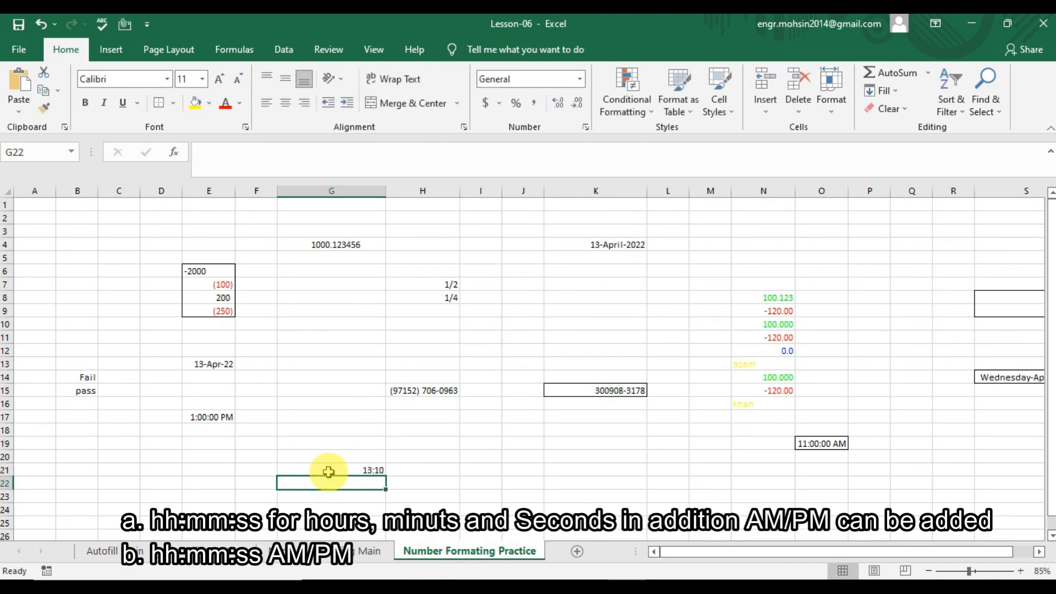
Apply the custom format hh:mm:ss am/pm to G21 so it shows 01:10:00 PM.
click(328, 470)
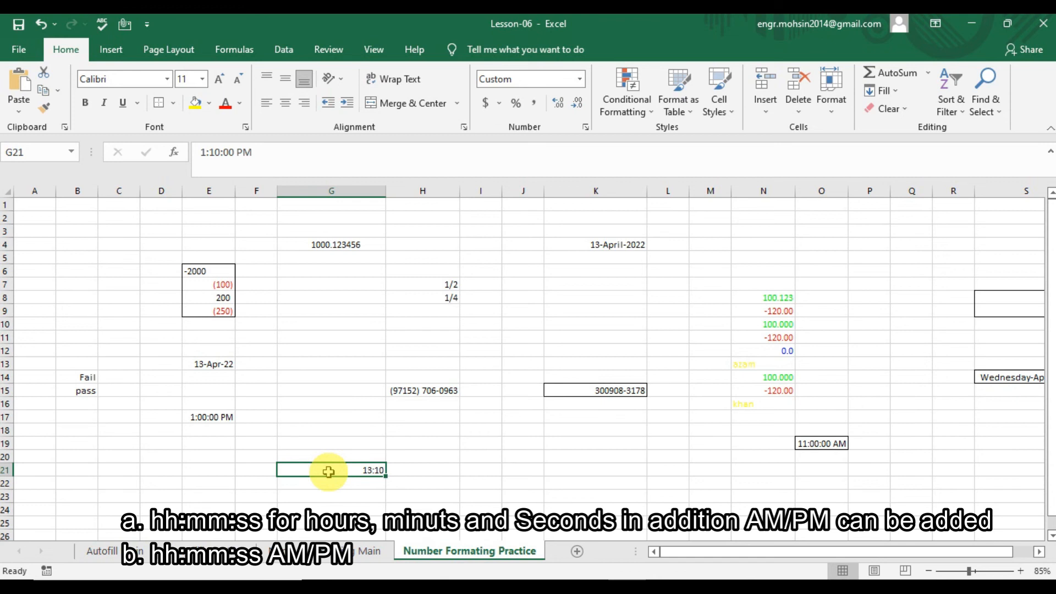
key(ctrl+1)
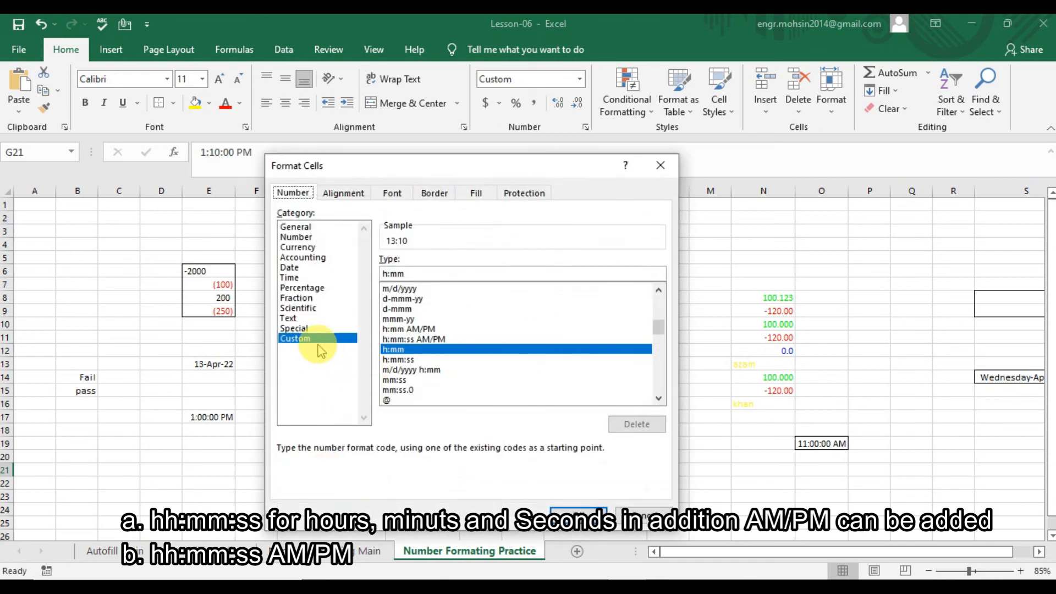
click(423, 271)
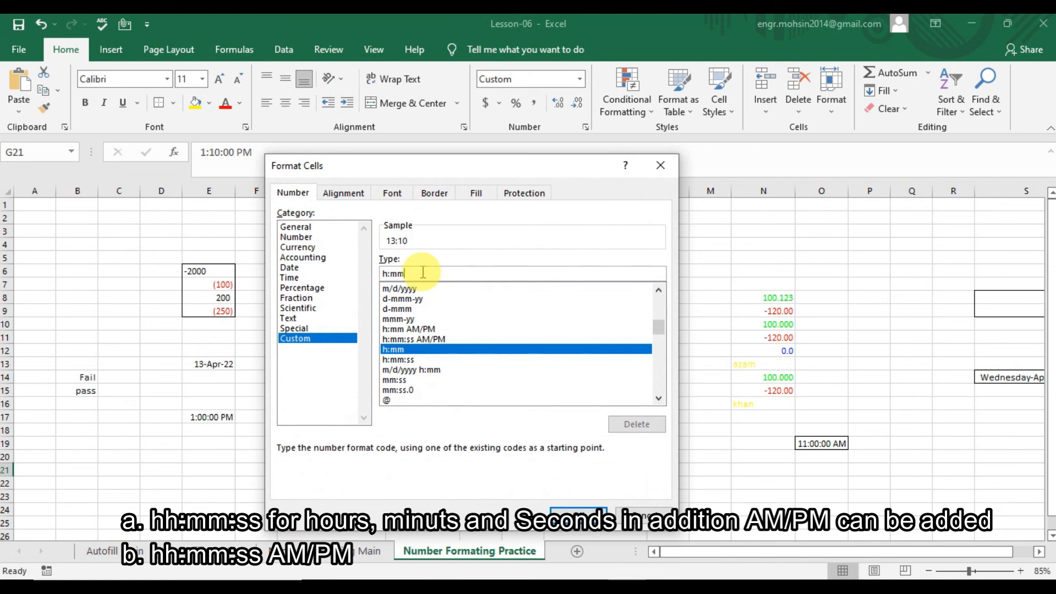
key(BackSpace)
key(BackSpace)
key(BackSpace)
key(BackSpace)
text(hh)
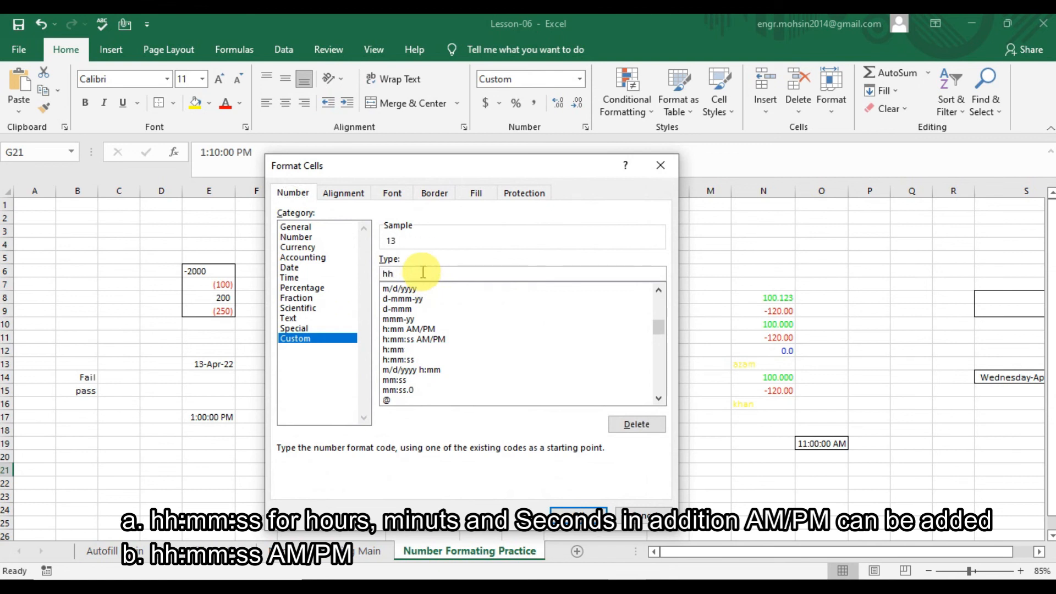
text(:mmm)
key(BackSpace)
text(:ss am/a)
key(BackSpace)
text(pm)
key(Return)
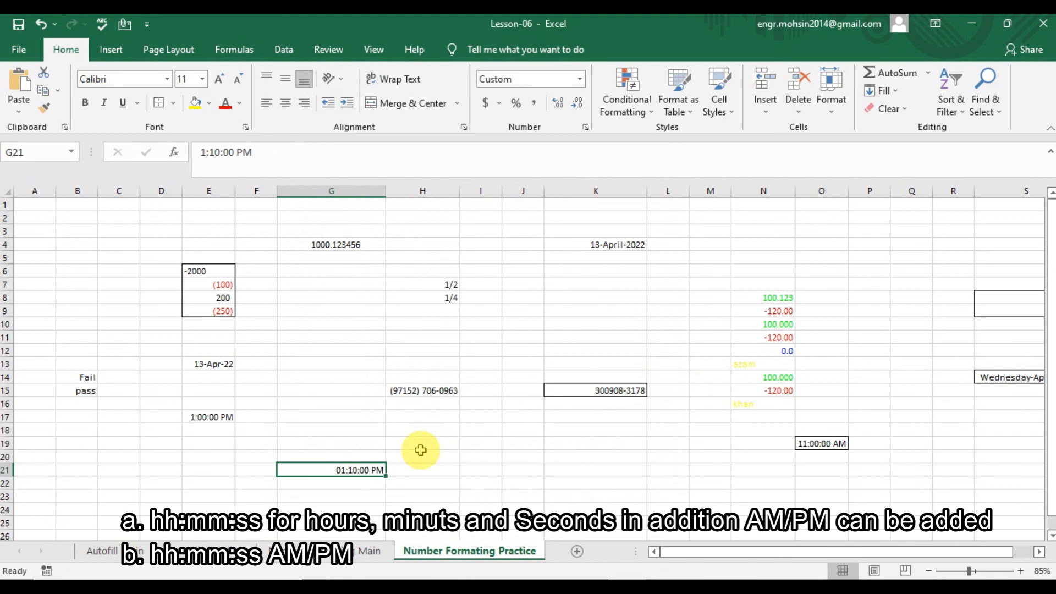
key(Return)
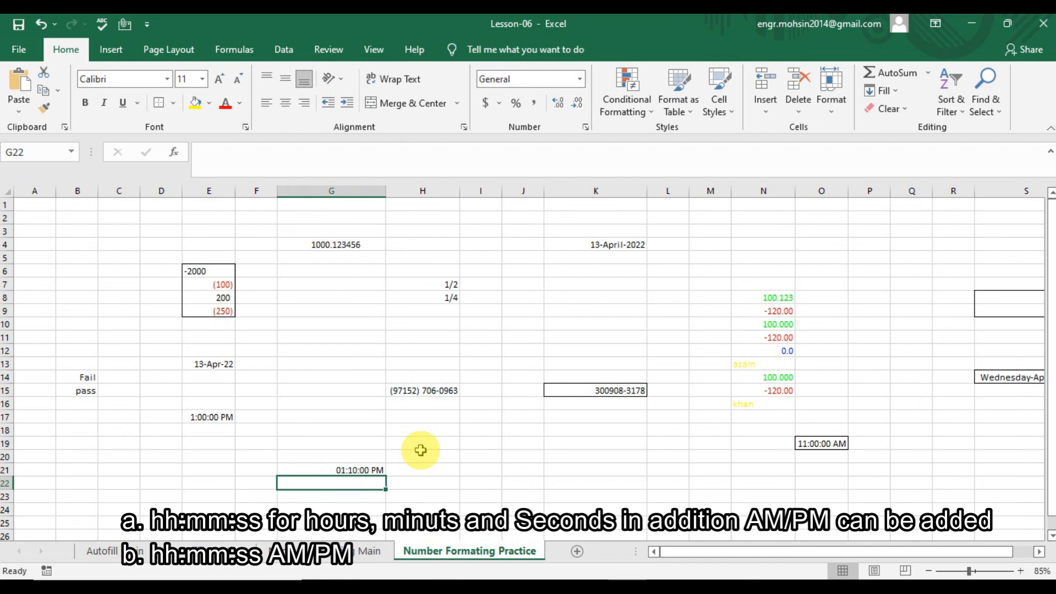
Enter 11:00 in G22 and format it with the custom code hh:mm:ss AM/PM.
text(11:00)
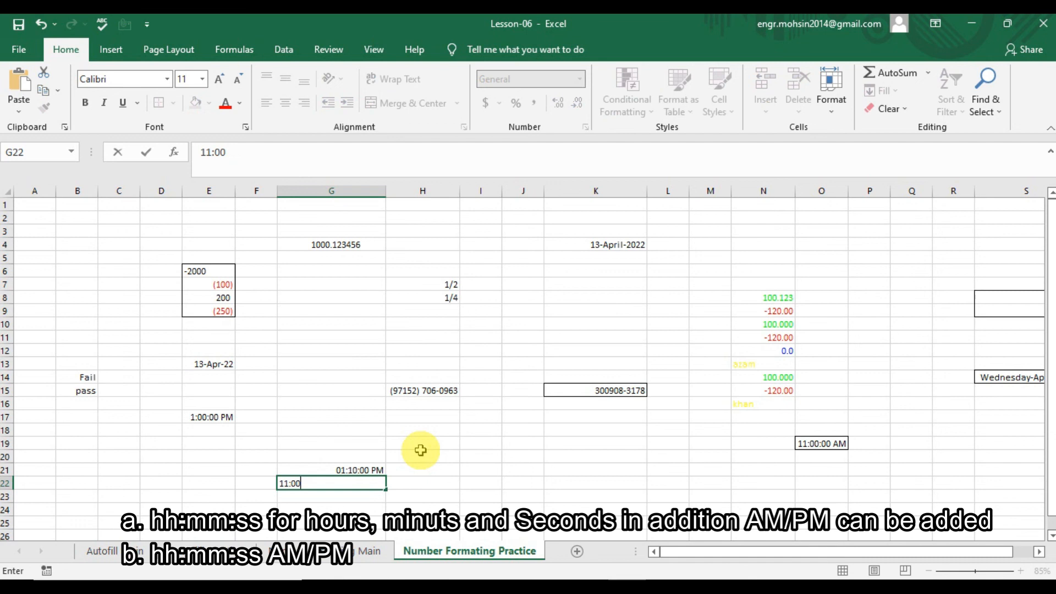
key(Return)
key(Up)
key(Up)
key(Down)
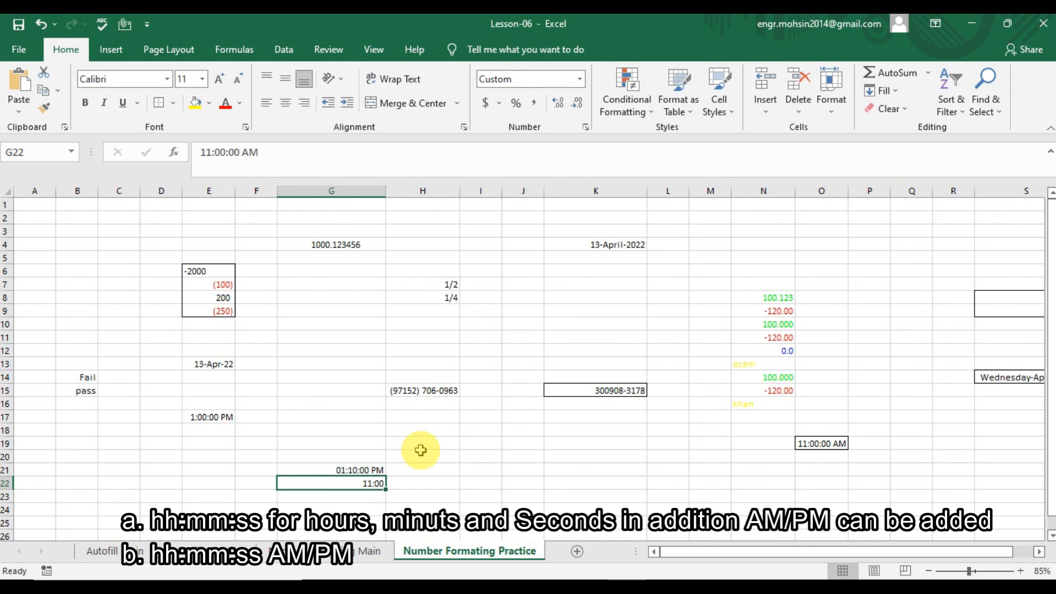
key(ctrl+1)
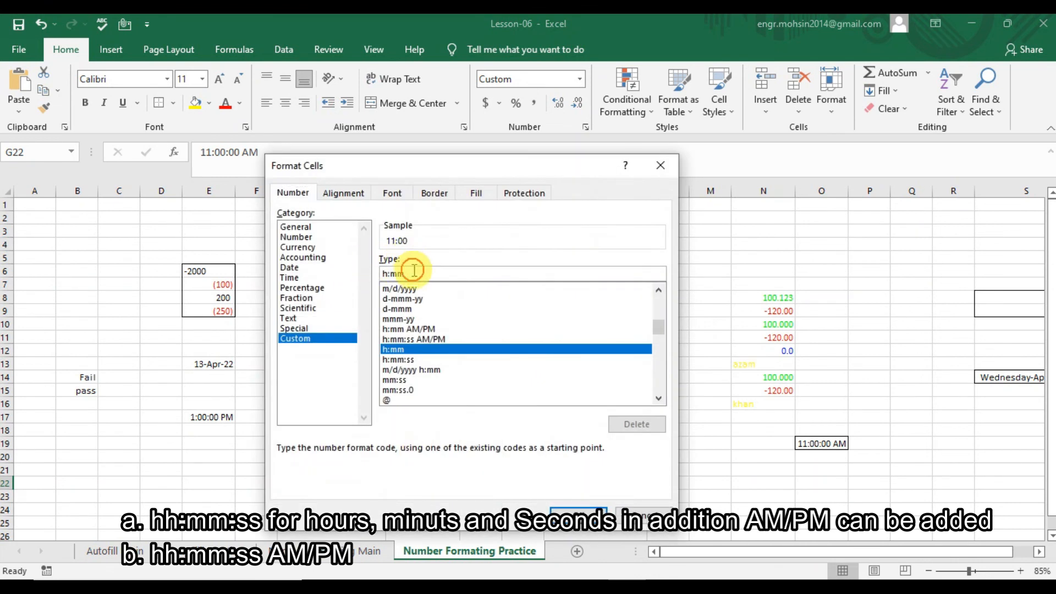
key(BackSpace)
key(BackSpace)
key(BackSpace)
key(BackSpace)
text(hh:mm:yyy)
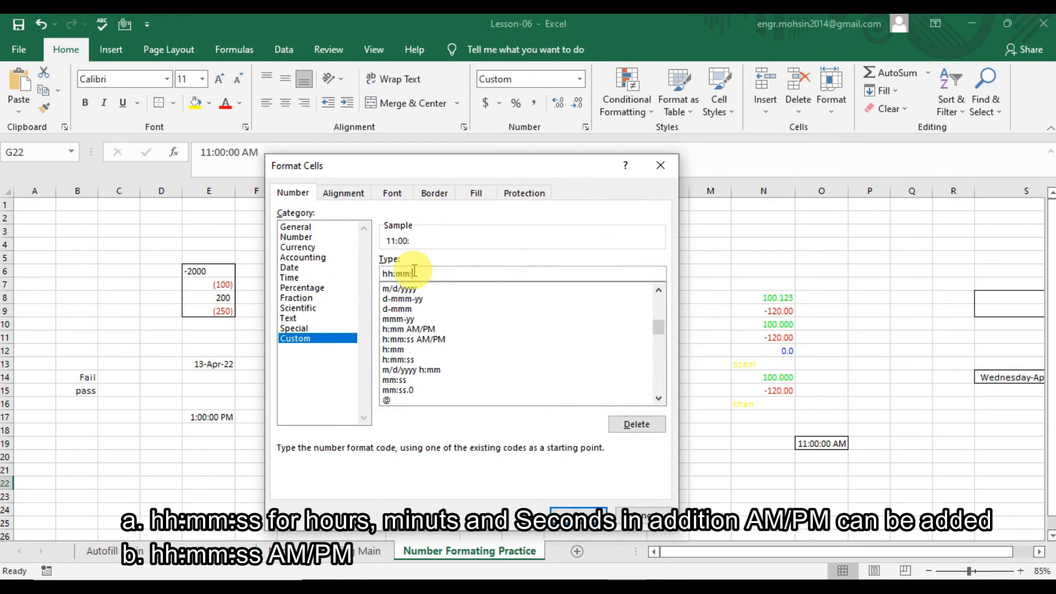
key(BackSpace)
key(BackSpace)
key(BackSpace)
text(ss am/pm)
key(Return)
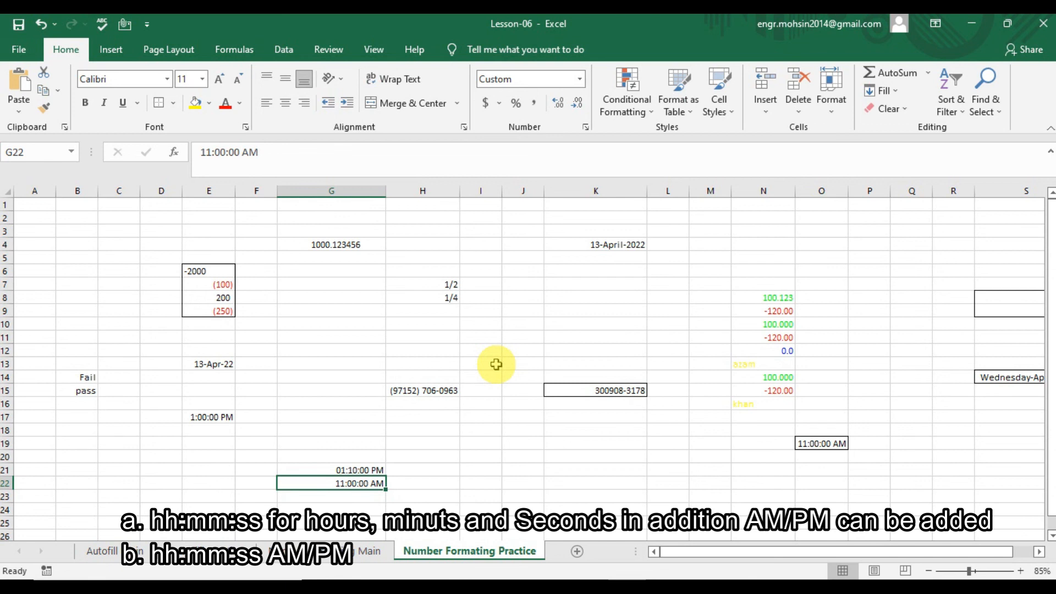
Drop the seconds from G22's format, changing it to hh:mm AM/PM to show 11:00 AM.
key(ctrl+1)
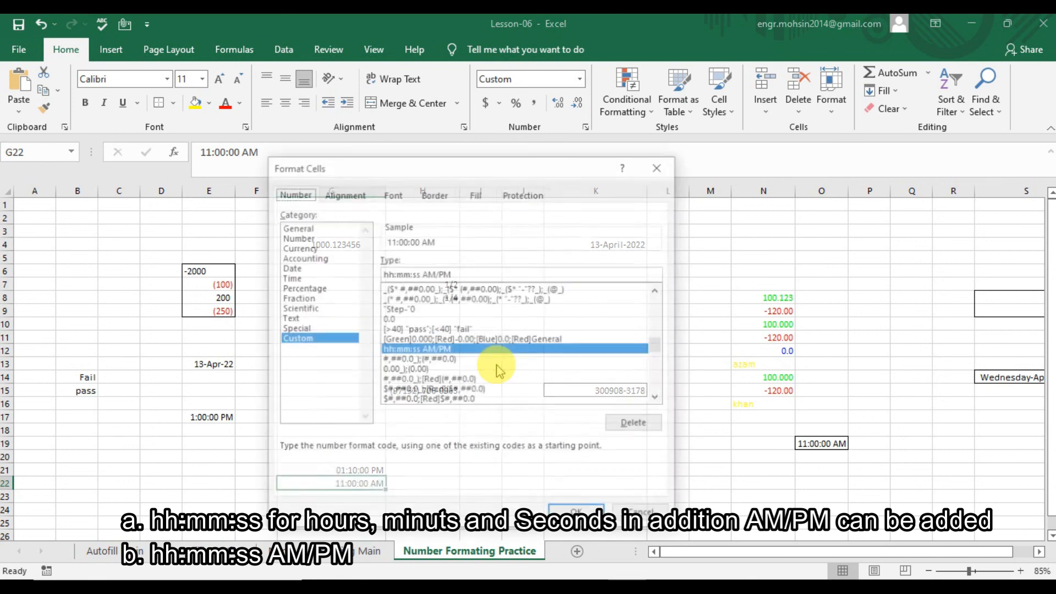
click(421, 271)
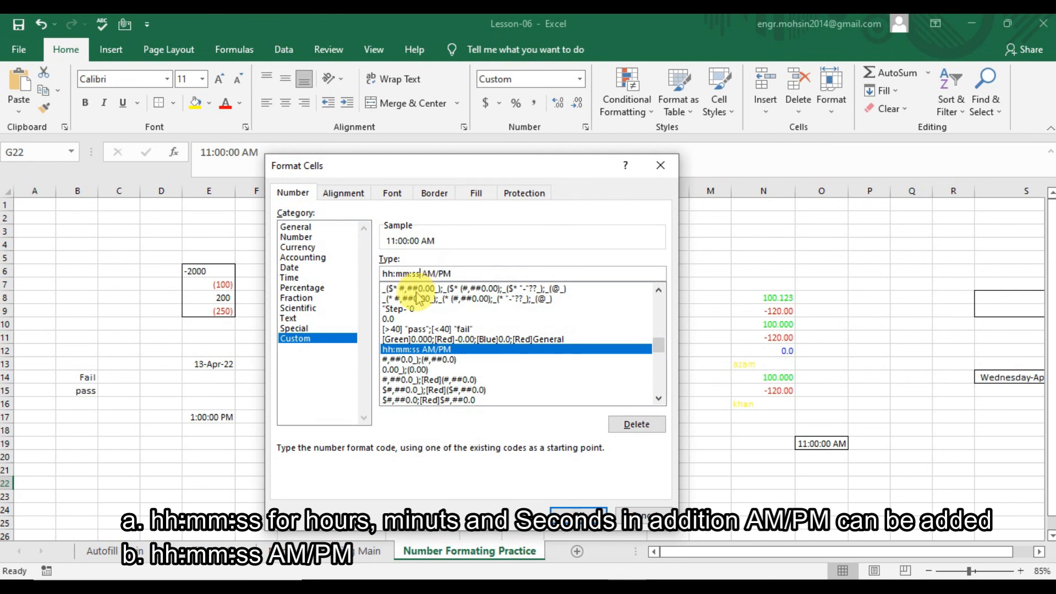
key(BackSpace)
key(BackSpace)
key(BackSpace)
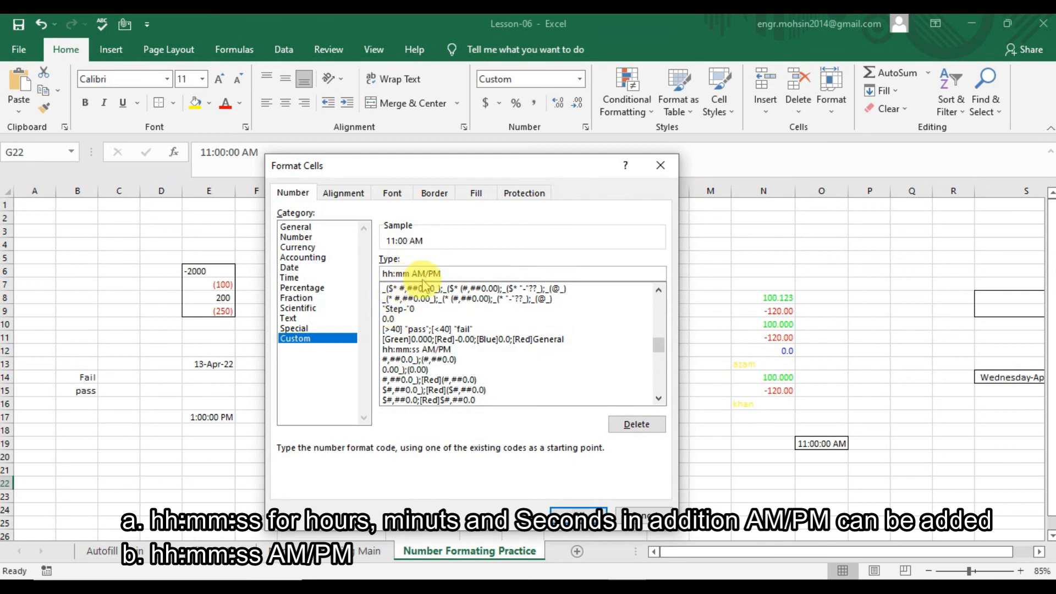
click(577, 516)
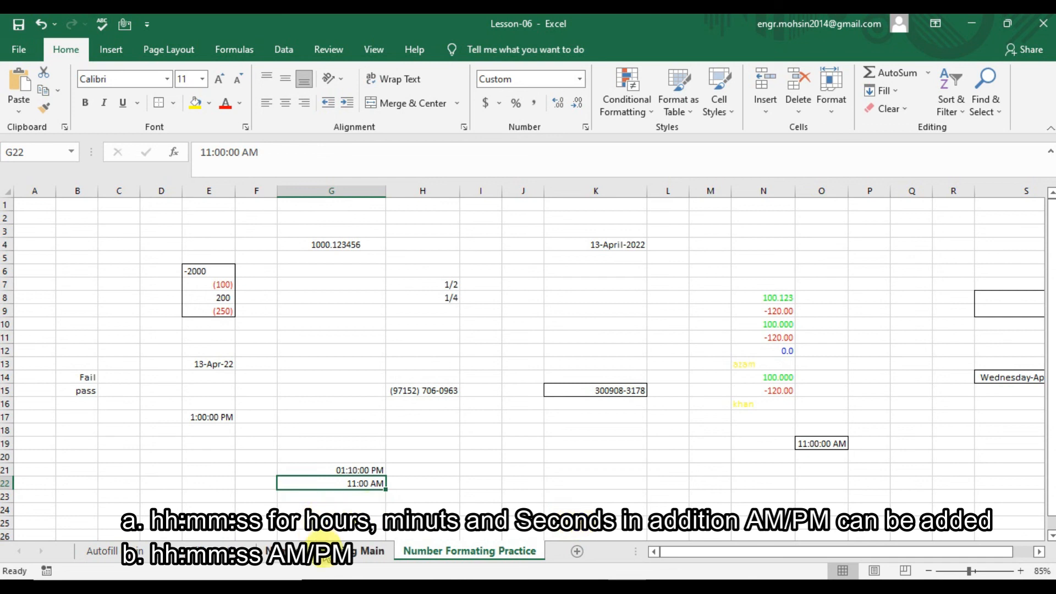
Go to the Number Formating Main sheet and move up from the time notes to the table's top.
click(325, 557)
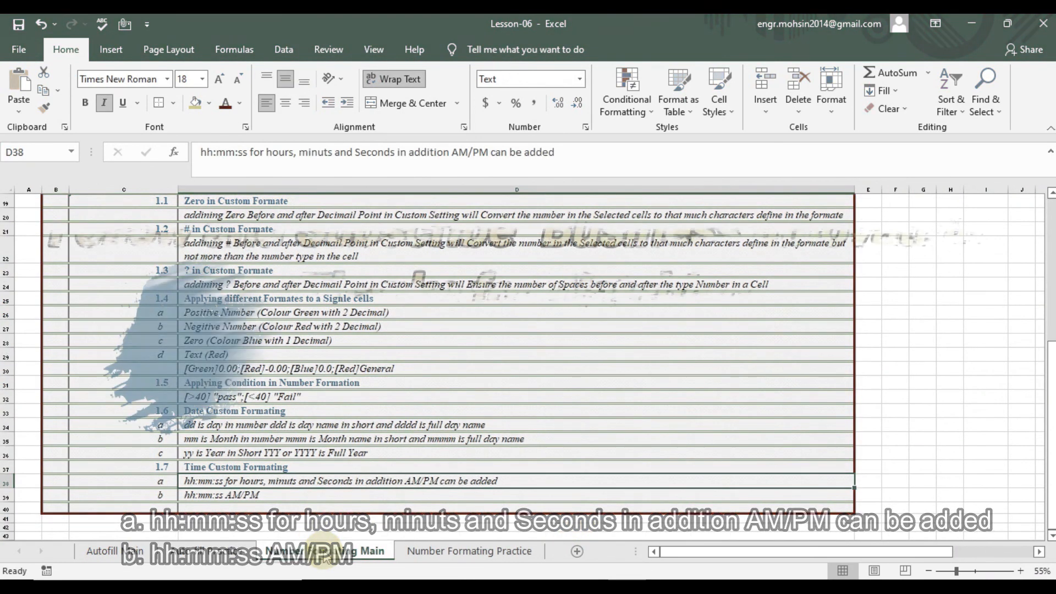
key(Down)
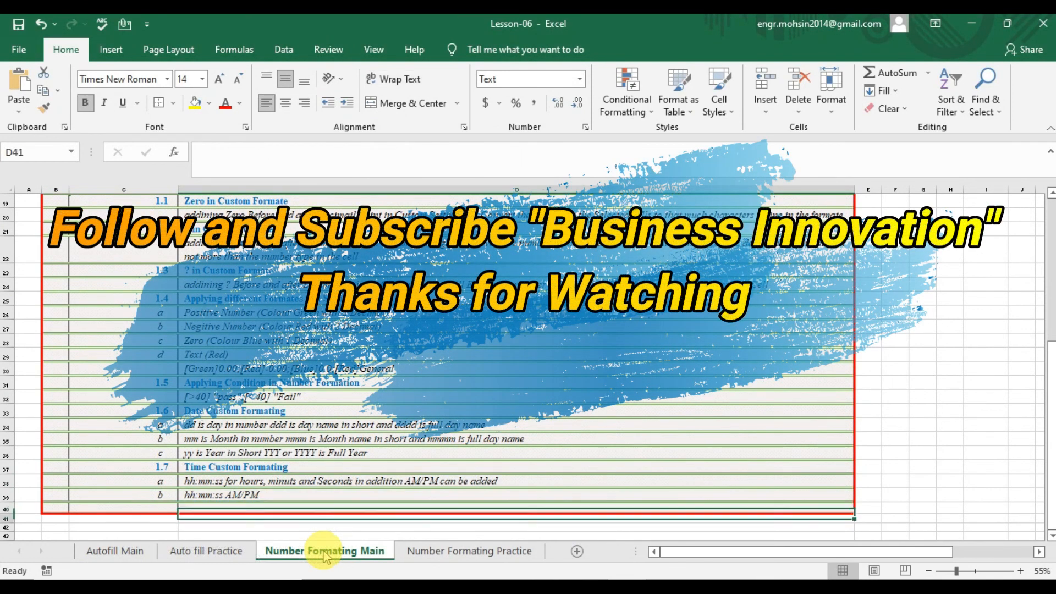
key(Up)
key(Up)
key(Up)
key(Up)
key(Up)
key(Up)
key(Up)
key(Up)
key(Up)
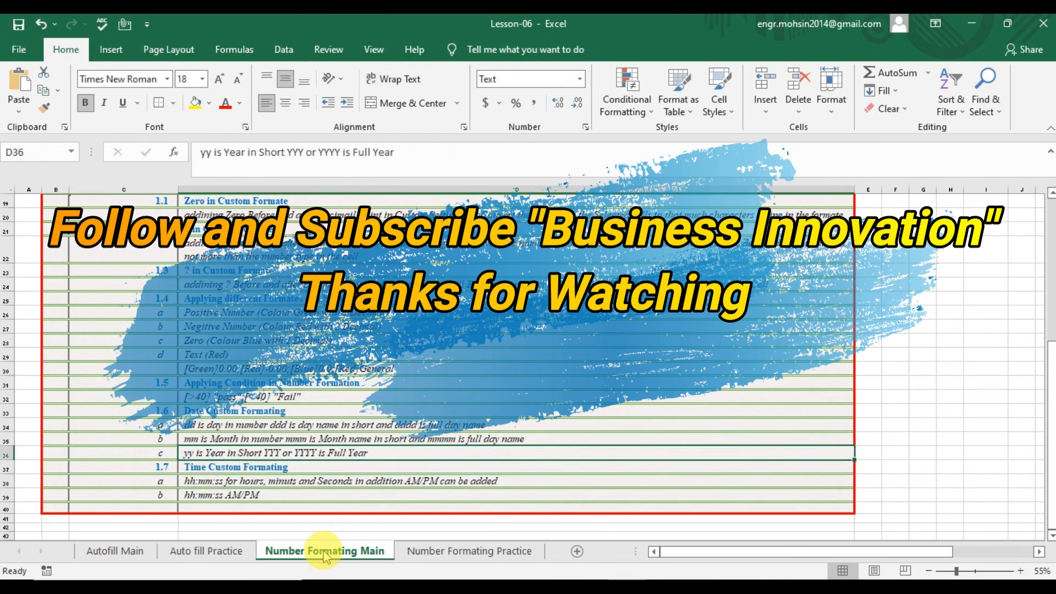
key(Up)
key(Up)
key(Up)
key(Up)
key(Up)
key(Up)
key(Up)
key(Up)
key(Up)
key(Up)
key(Up)
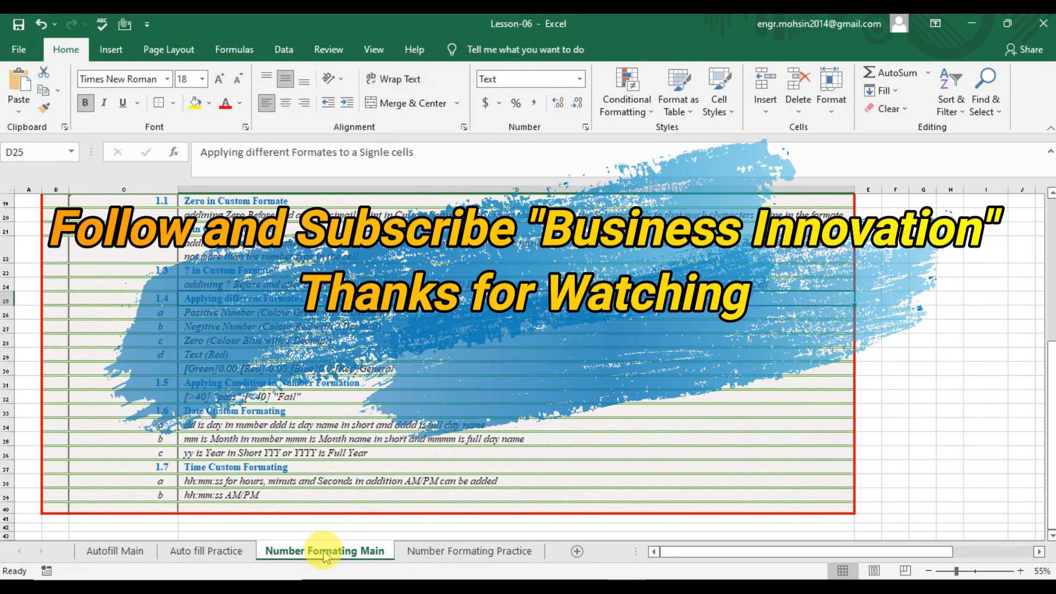
key(Up)
key(Up)
key(Up)
key(Up)
key(Up)
key(Up)
key(Up)
key(Up)
key(Up)
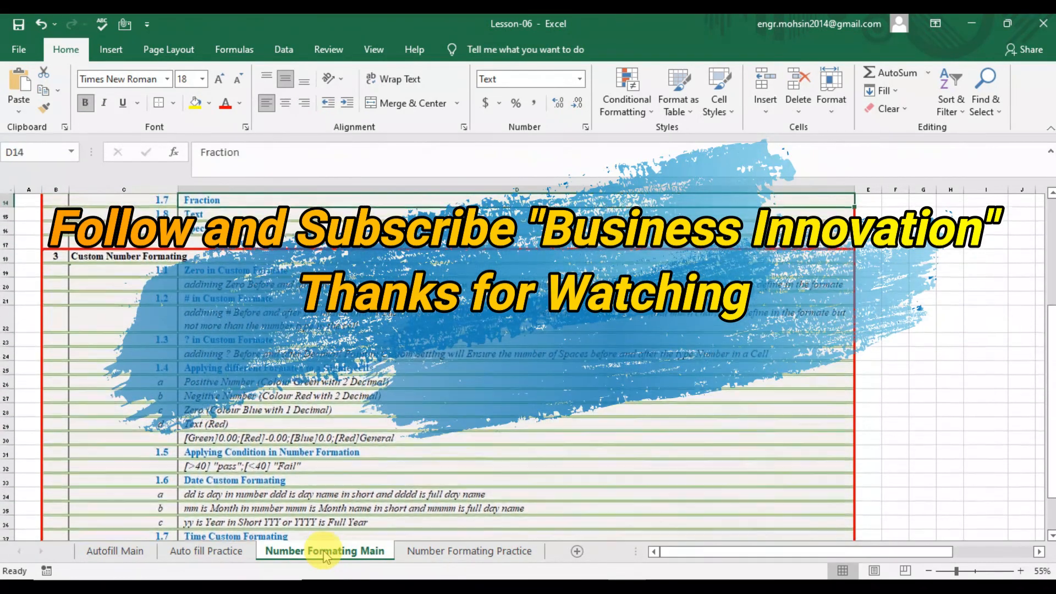
key(Up)
key(Up)
key(Up)
key(Up)
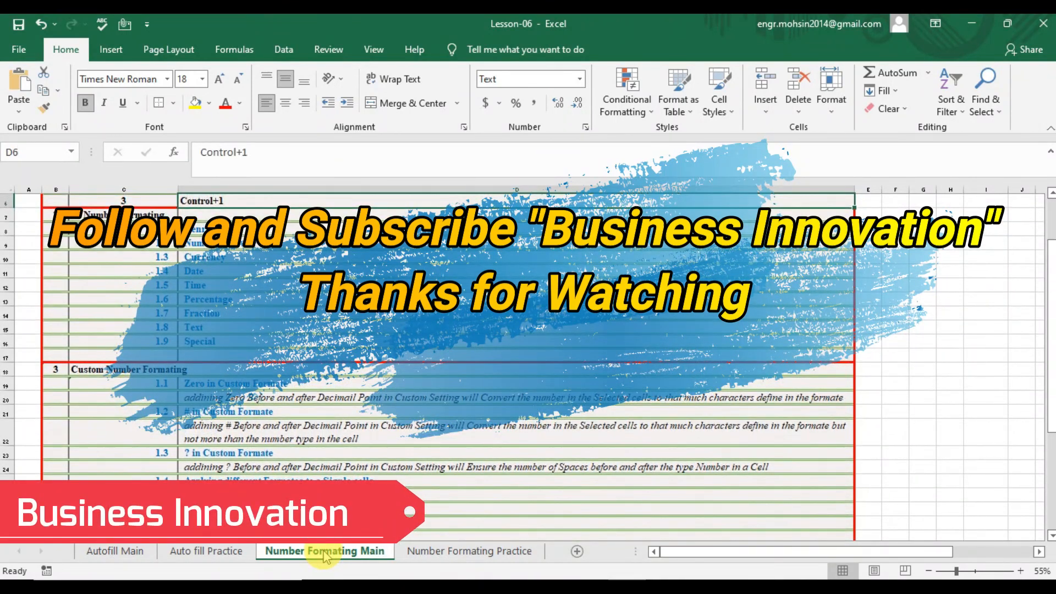
key(Up)
key(Up)
key(Up)
key(Up)
key(Up)
key(Down)
key(Down)
key(Down)
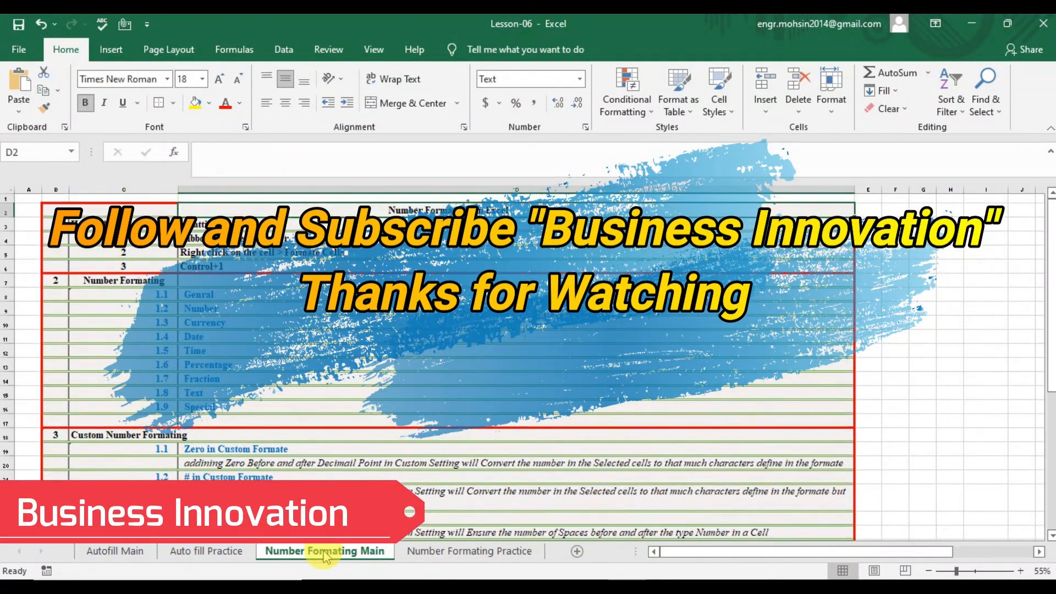